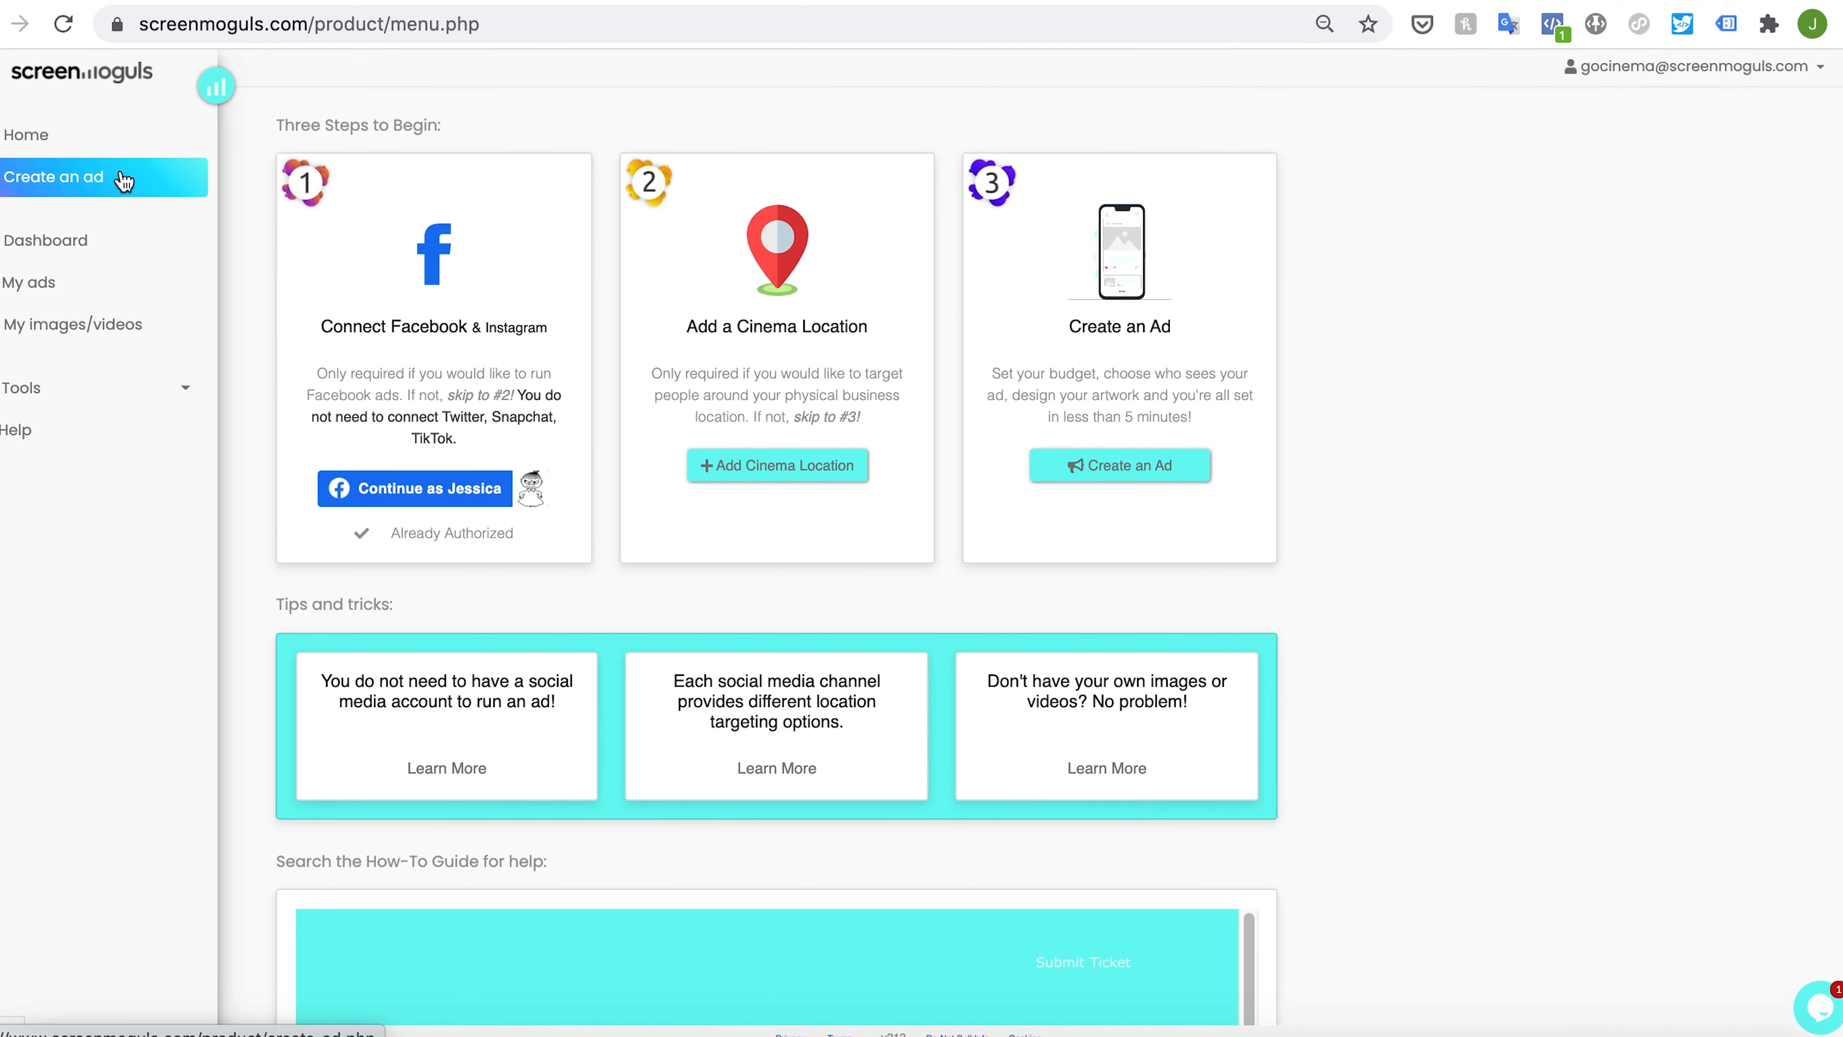
Start creating an ad, choose Facebook as the channel and name the ad "My opening weekend".
click(95, 180)
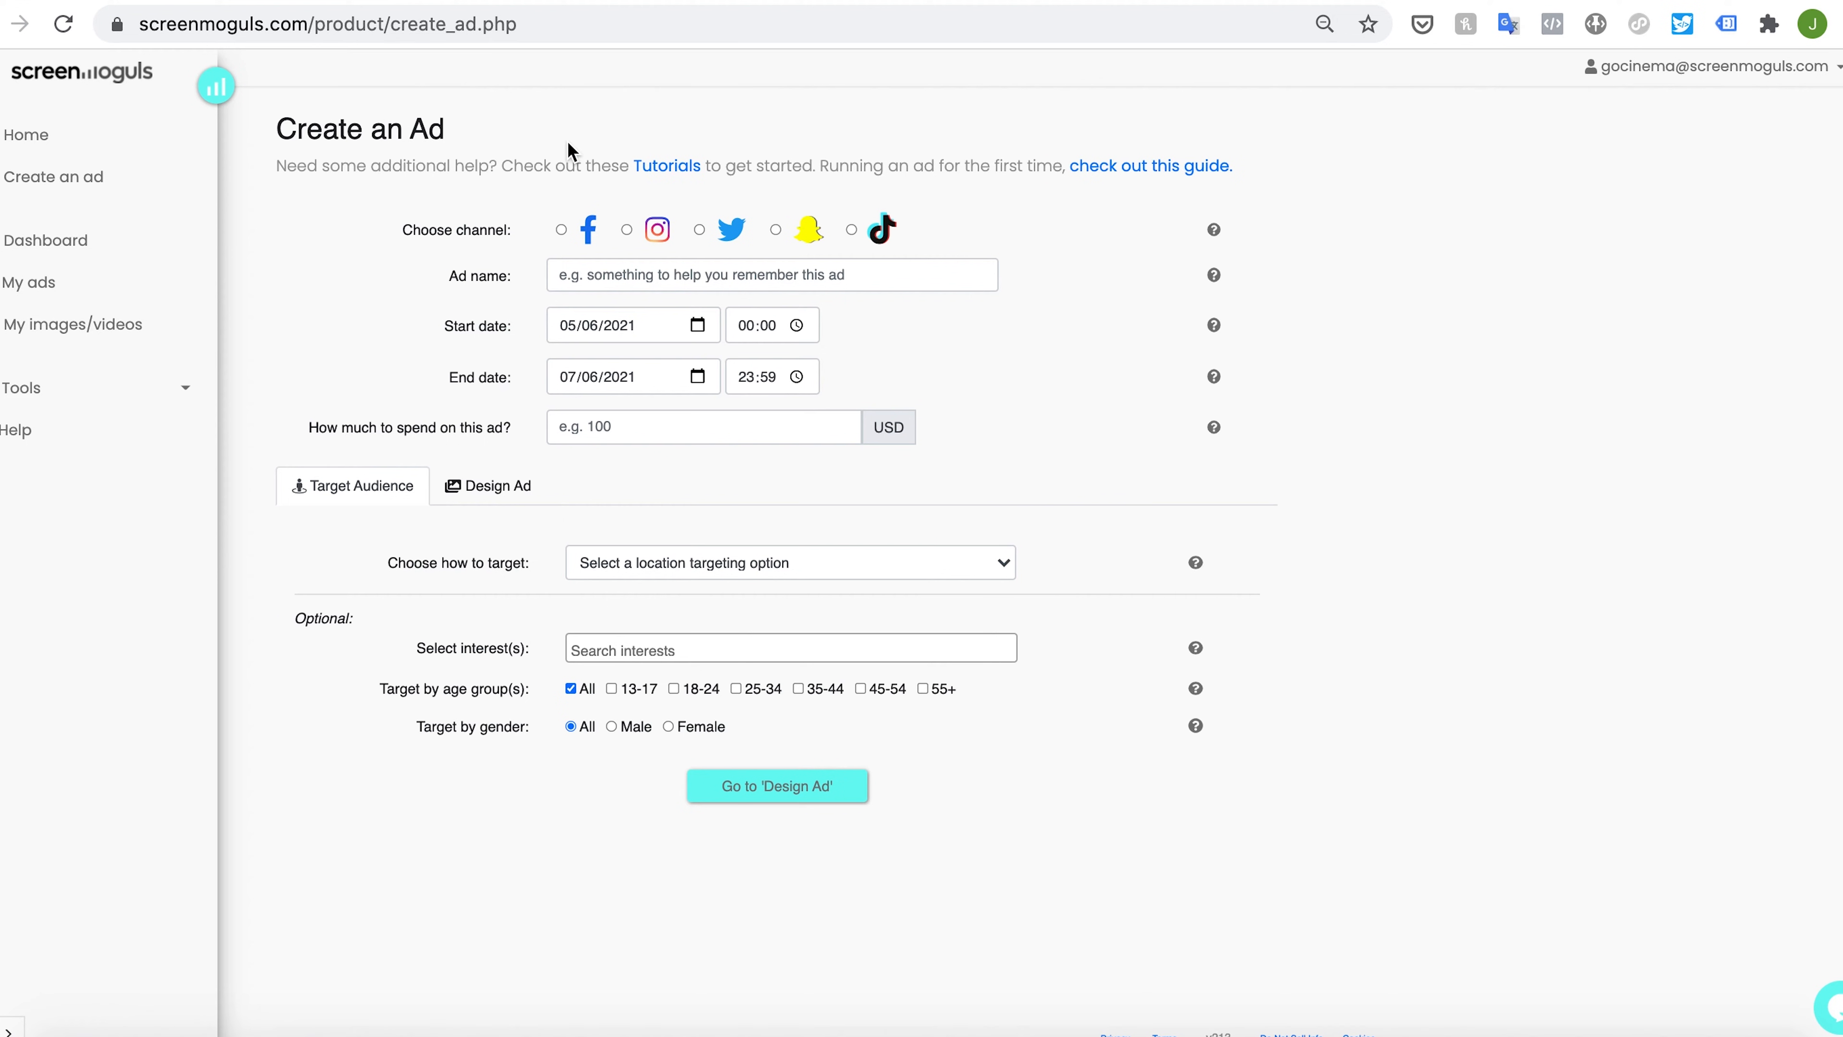
click(560, 230)
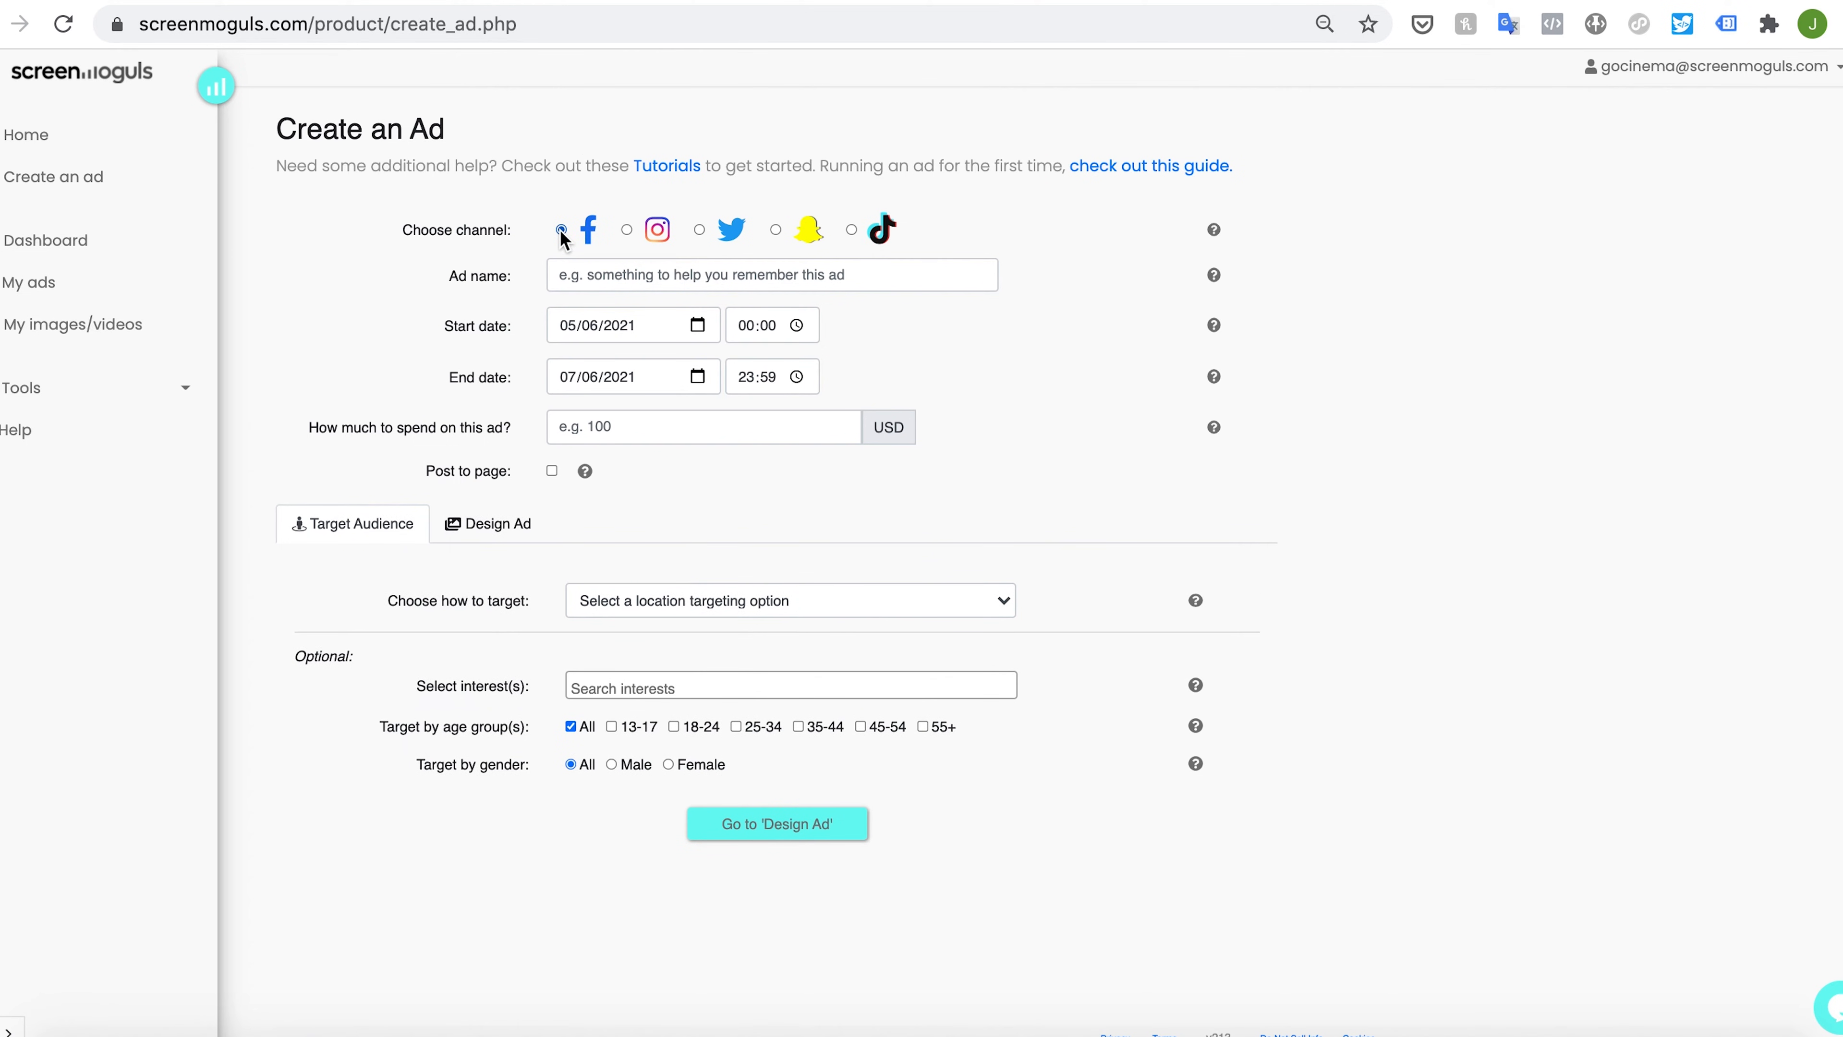
click(592, 275)
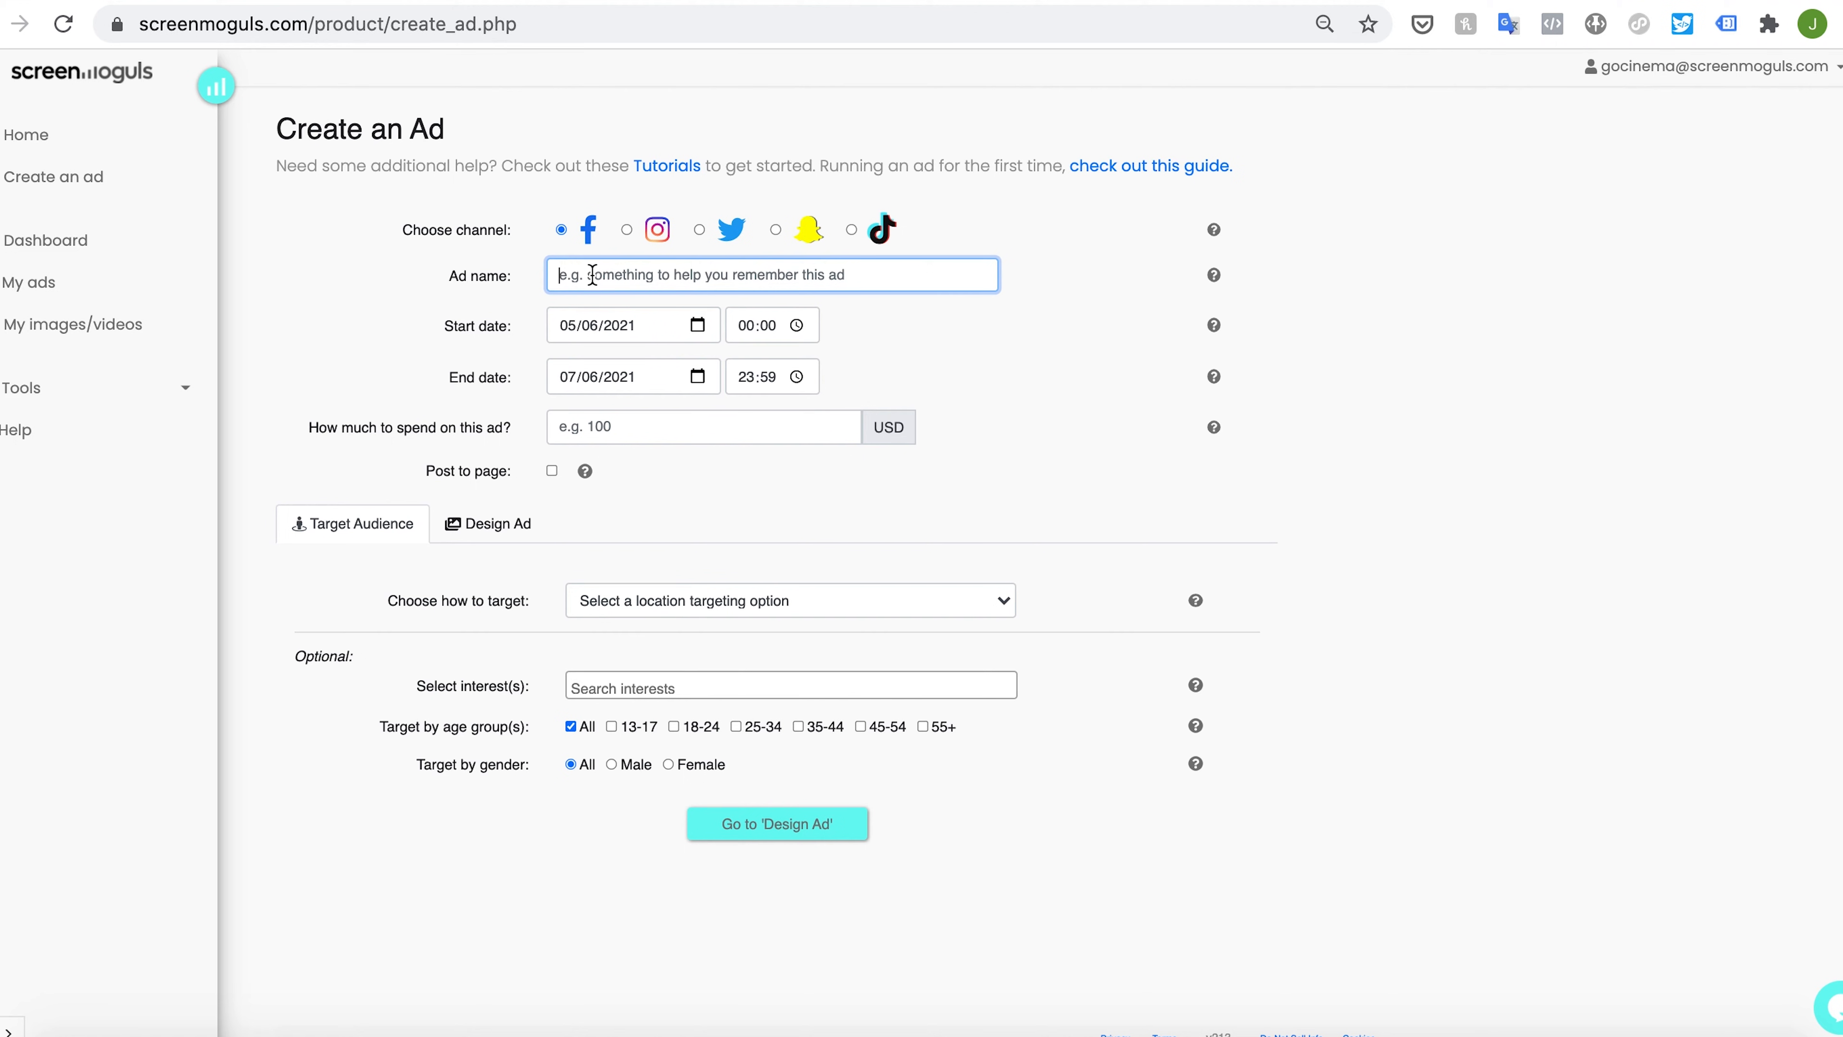
text(M)
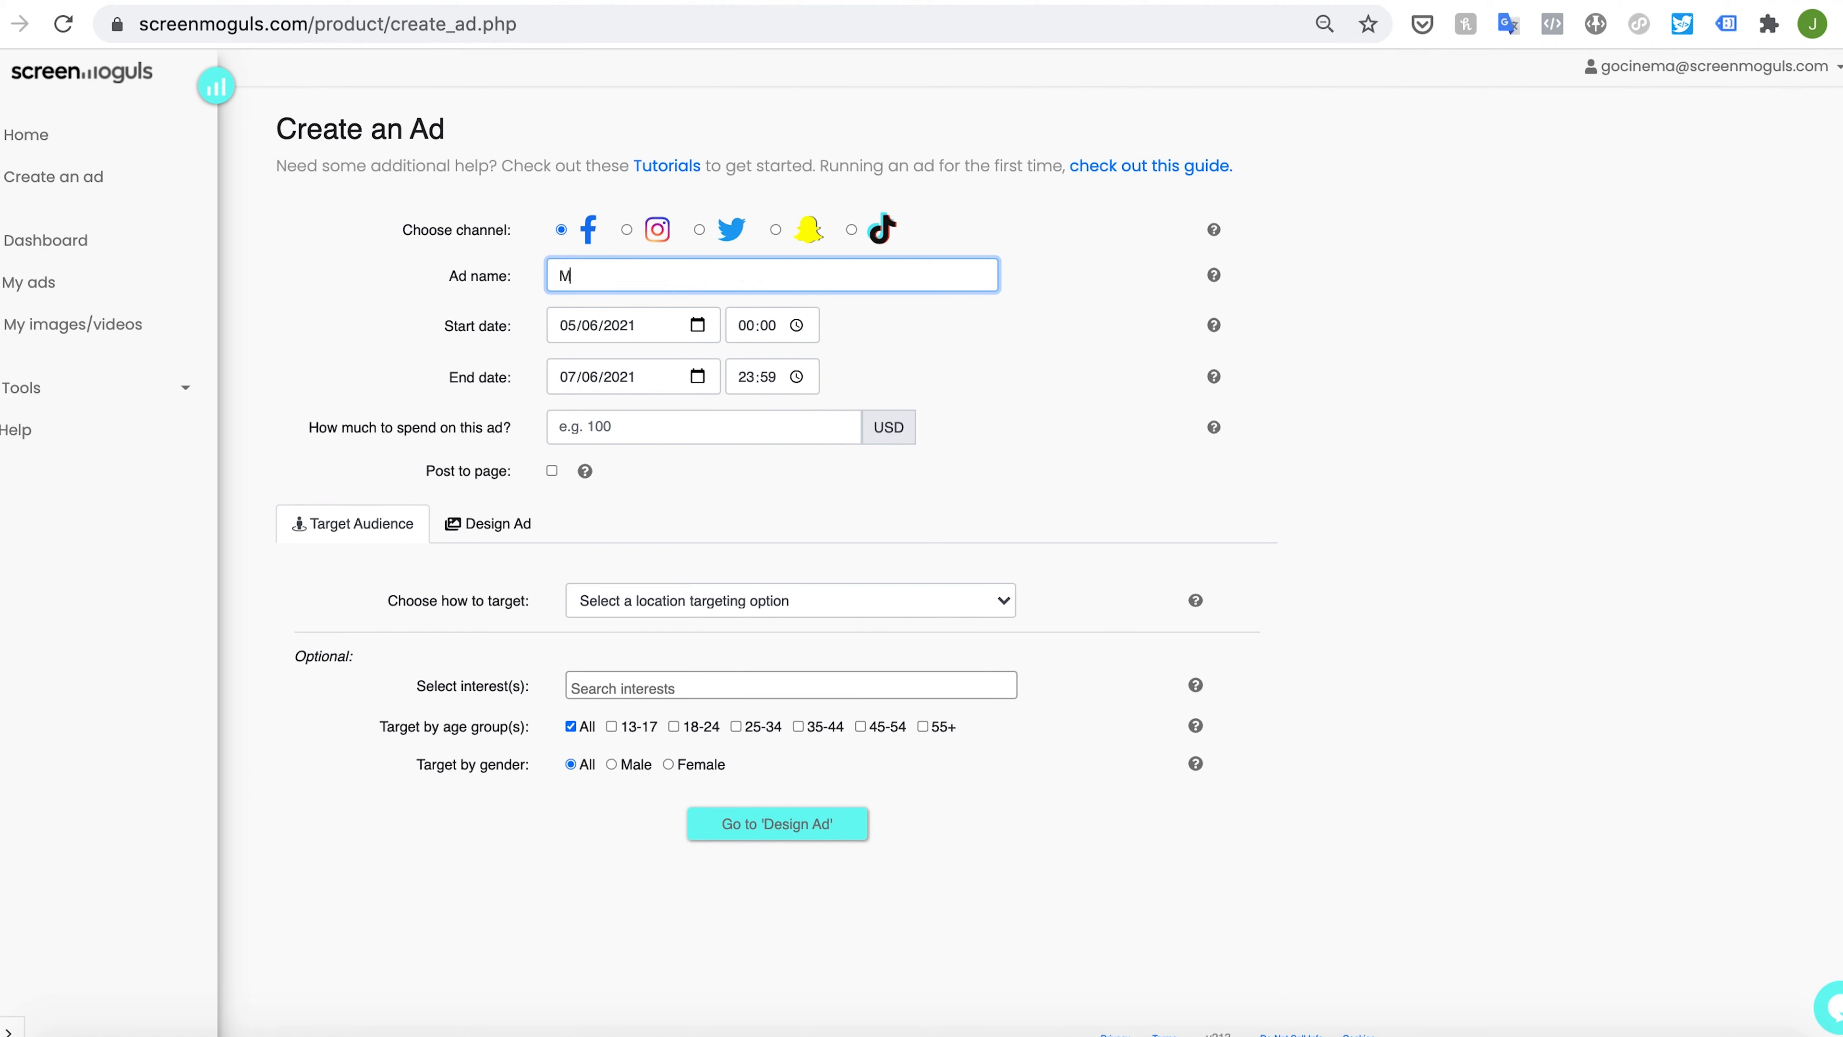
text(y opening weekend)
Set the ad's start to 06/06/2021 at 11:00 and check the end date in its calendar.
click(567, 327)
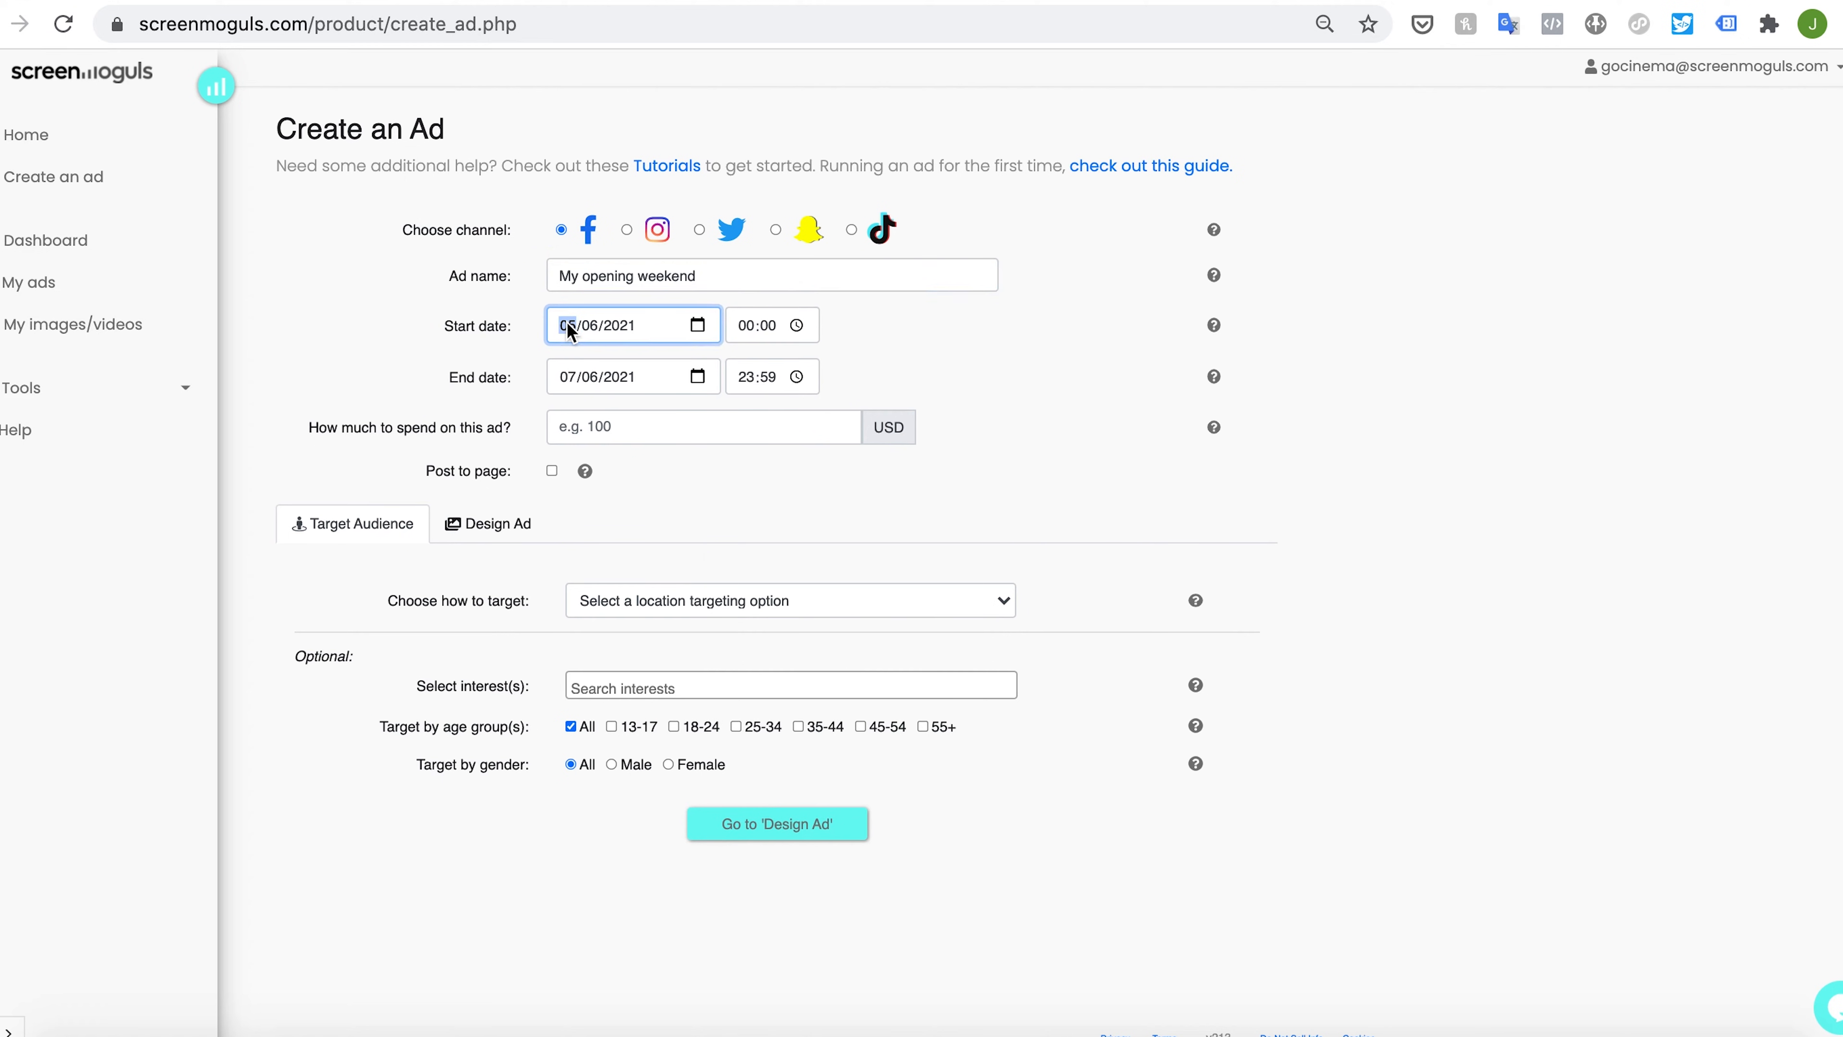
text(06)
click(743, 329)
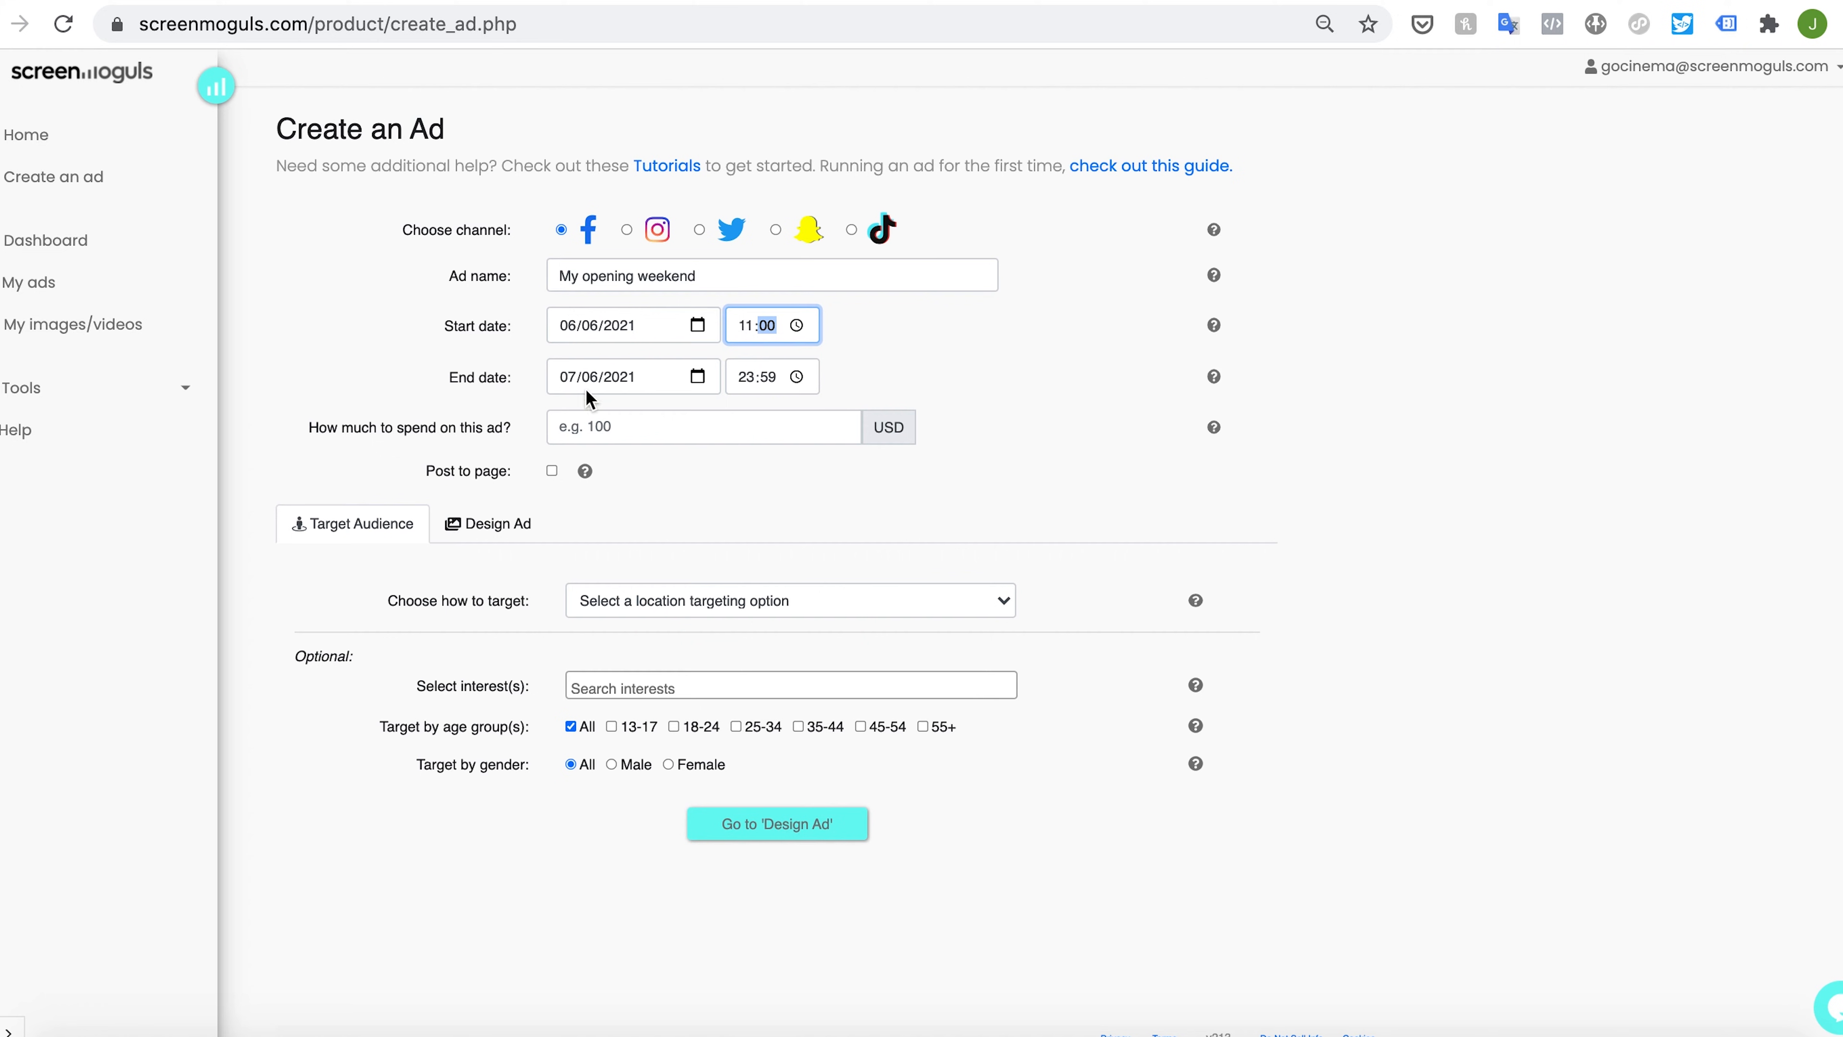
text(11)
click(696, 378)
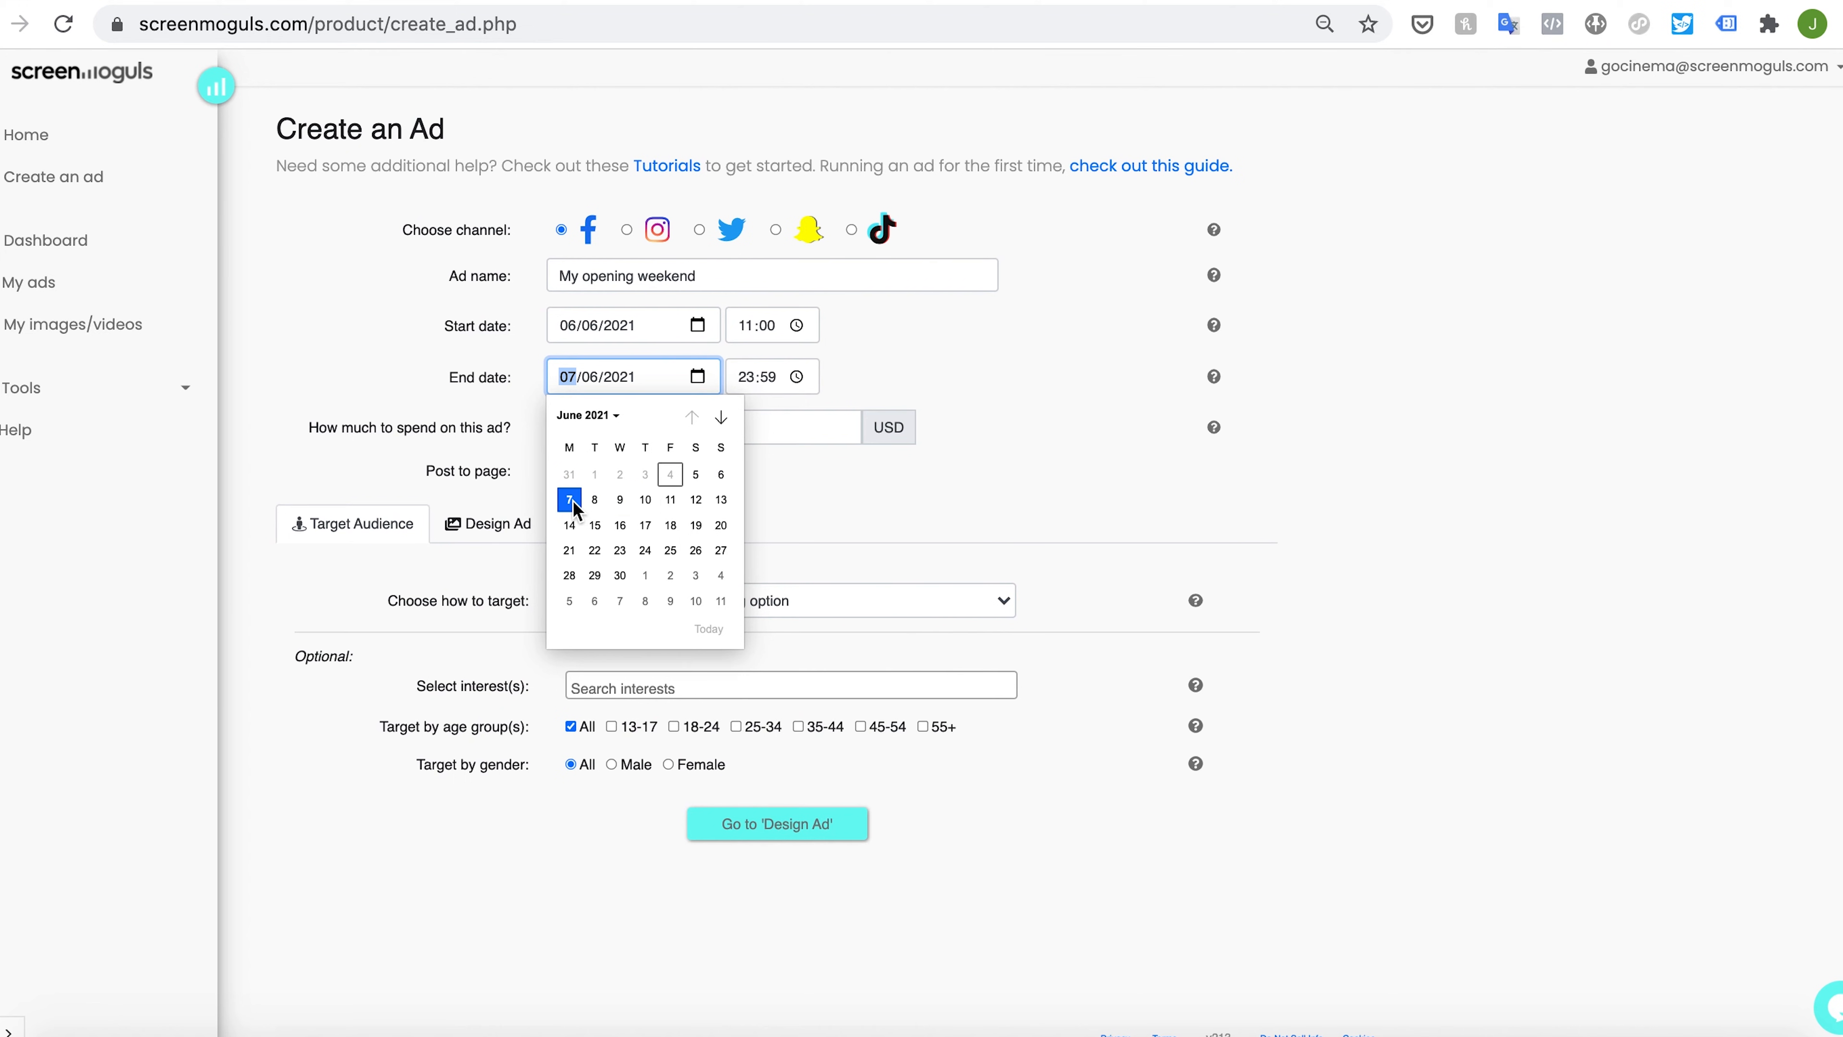
click(859, 380)
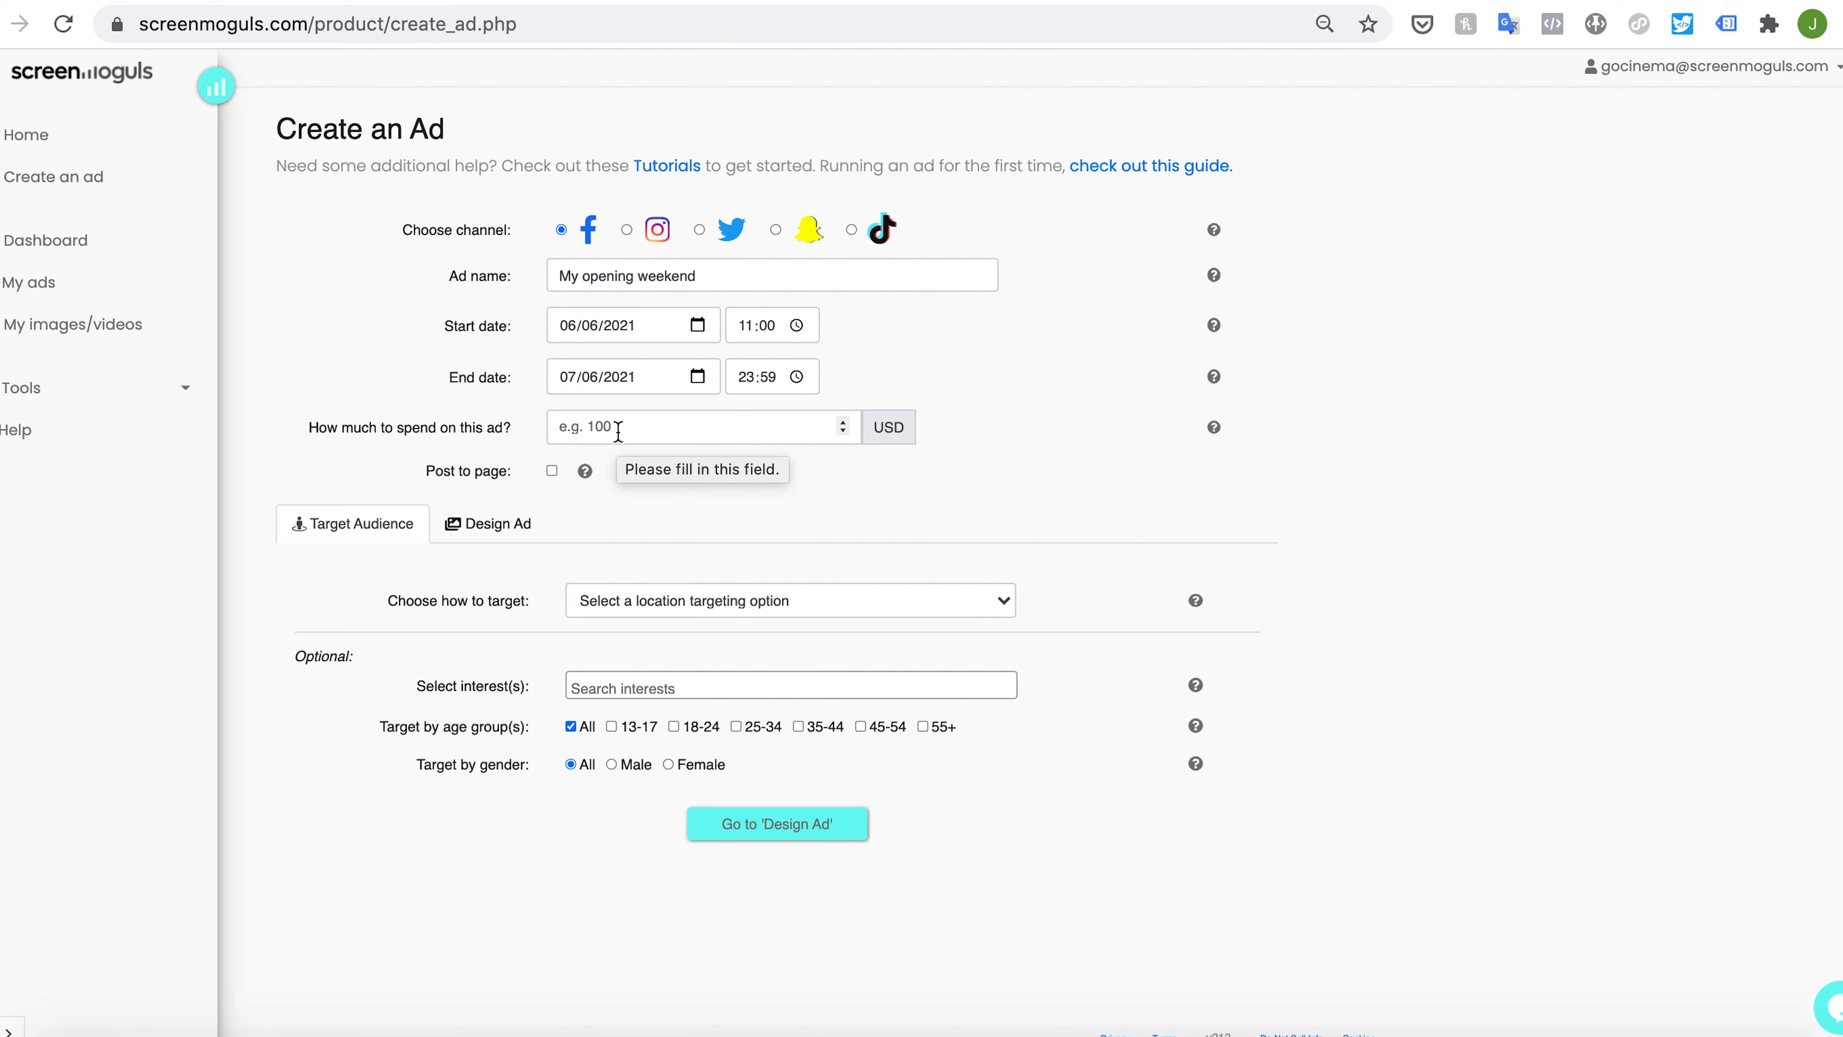
Set the amount to spend on the ad to 50 USD.
click(618, 428)
text(50)
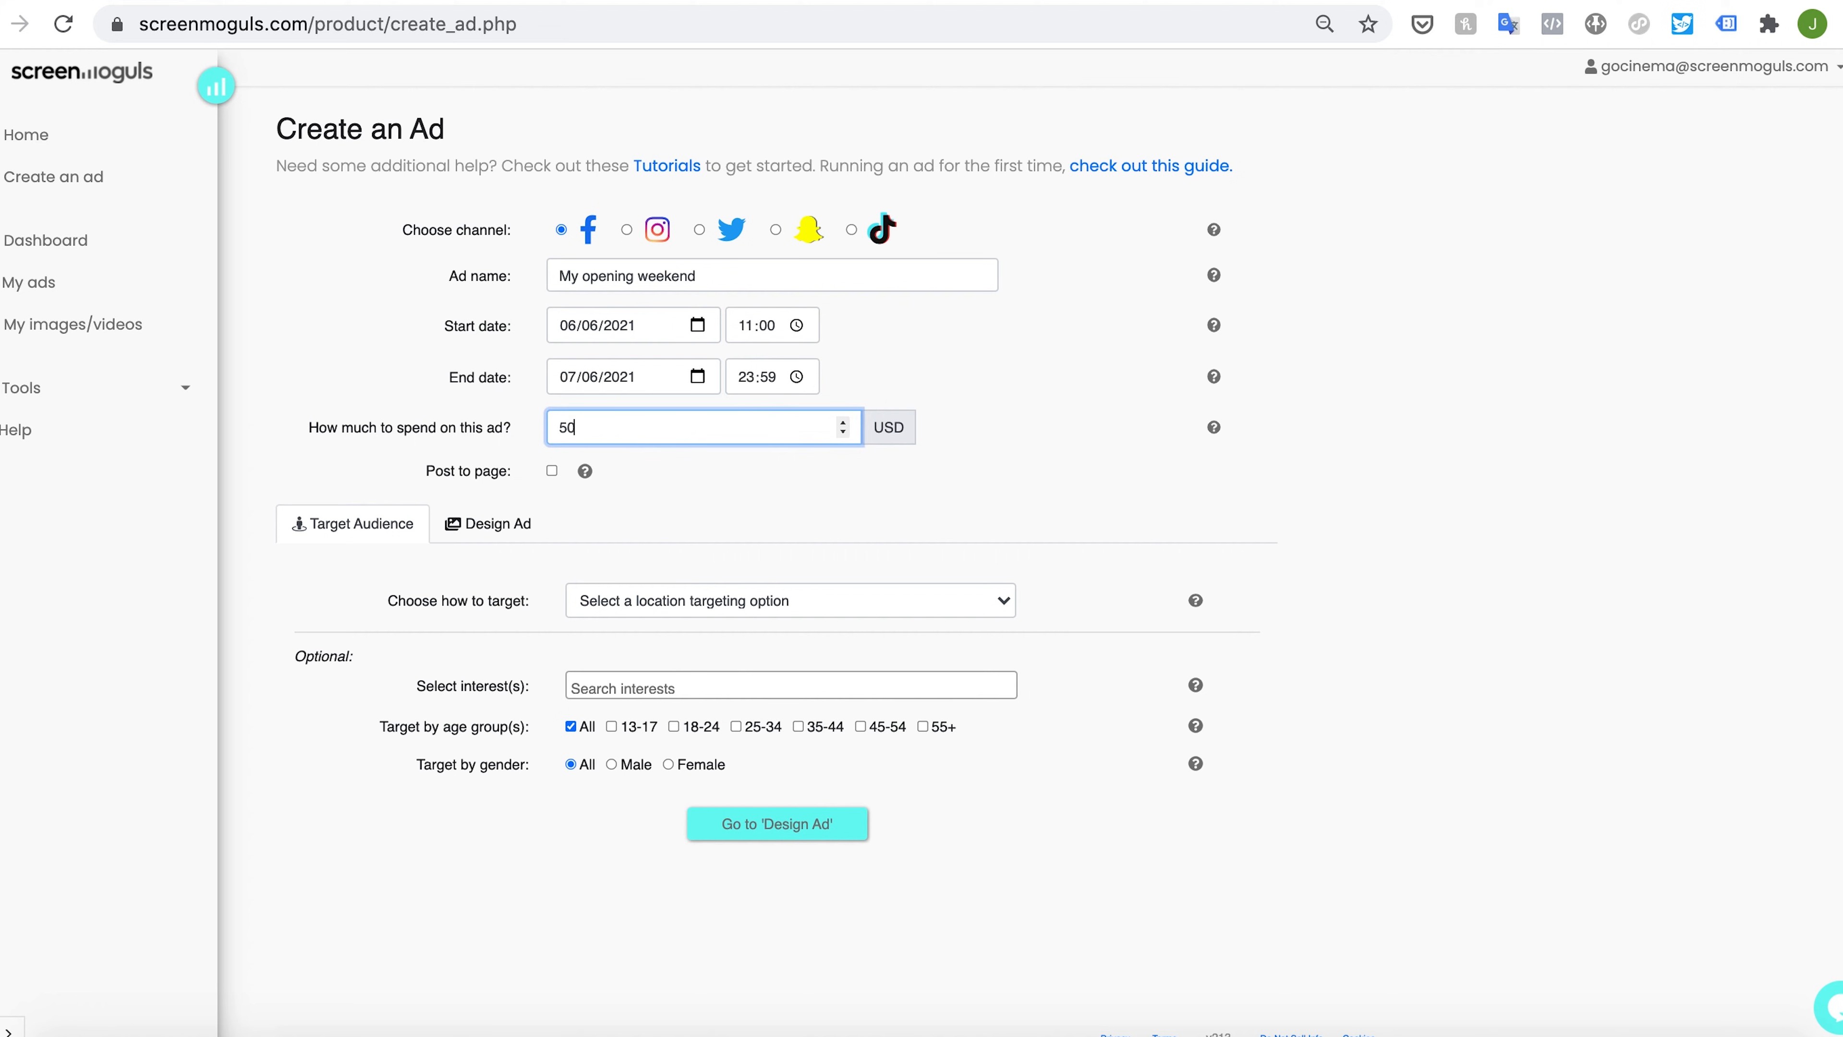
click(970, 430)
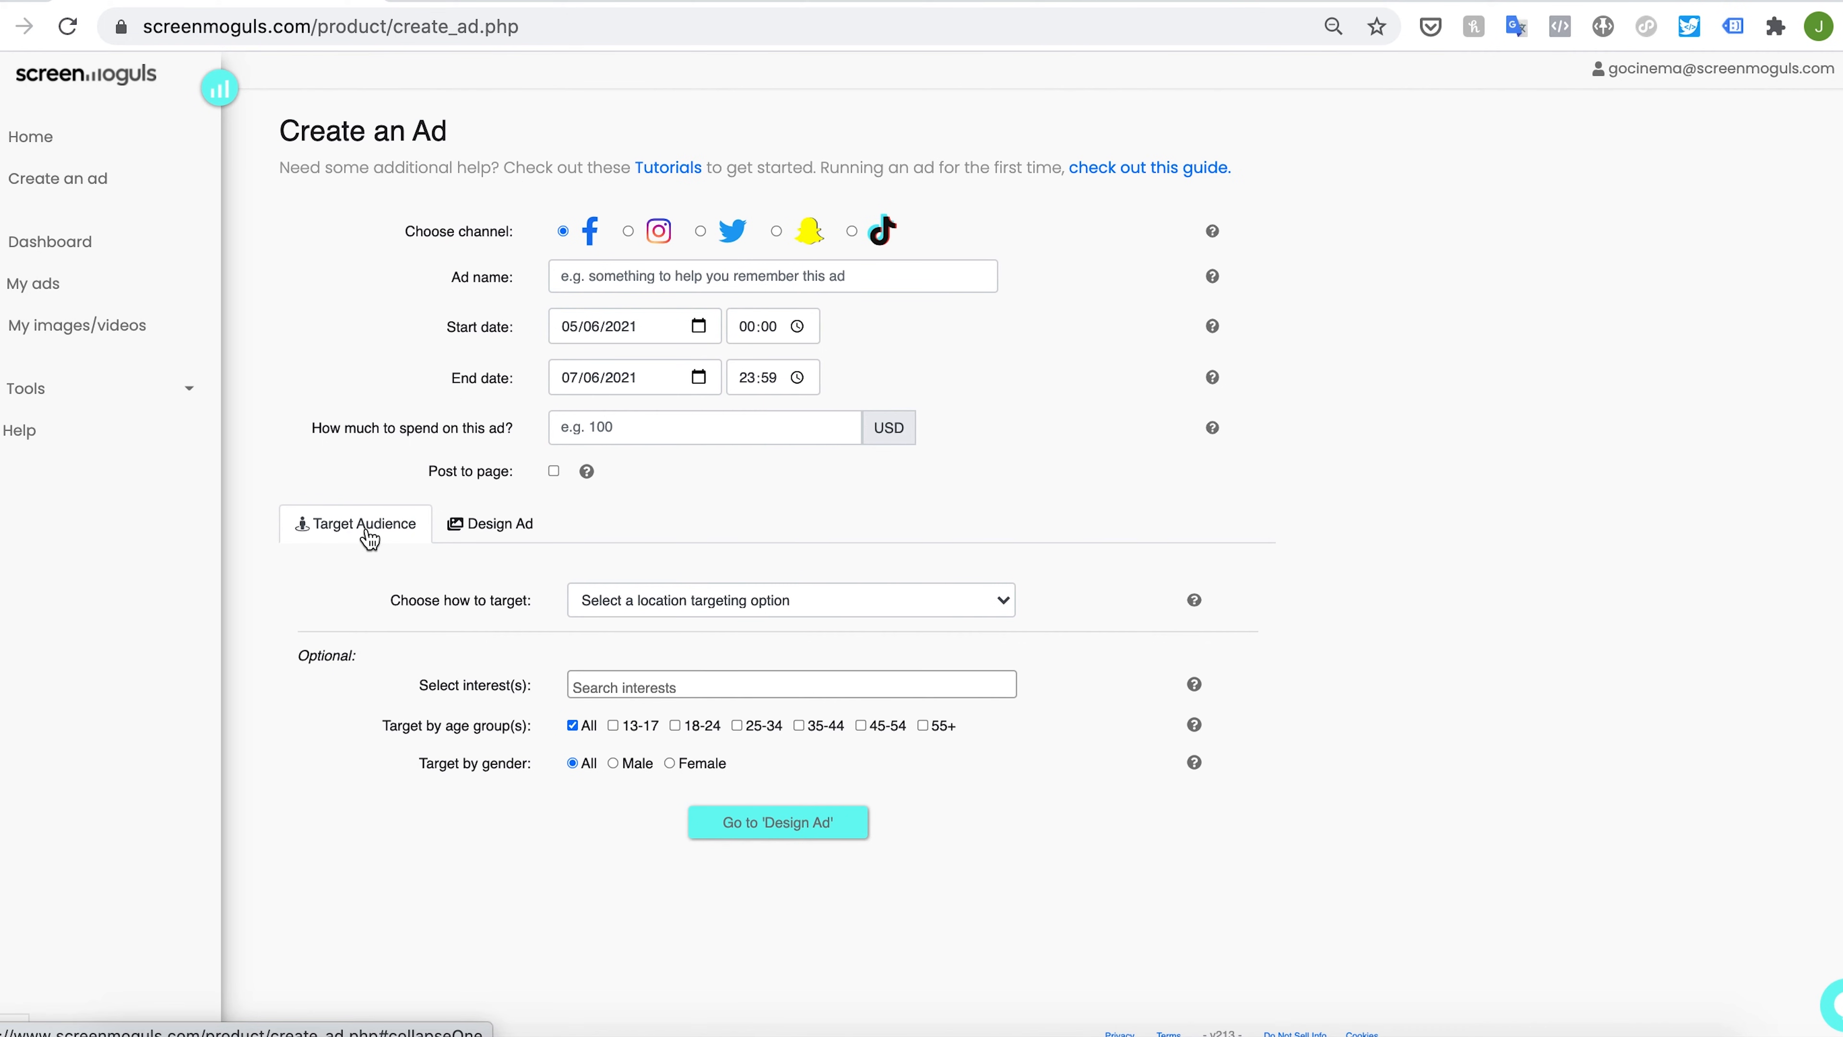
View the available location targeting options and the entries under Tools, including My locations.
click(709, 602)
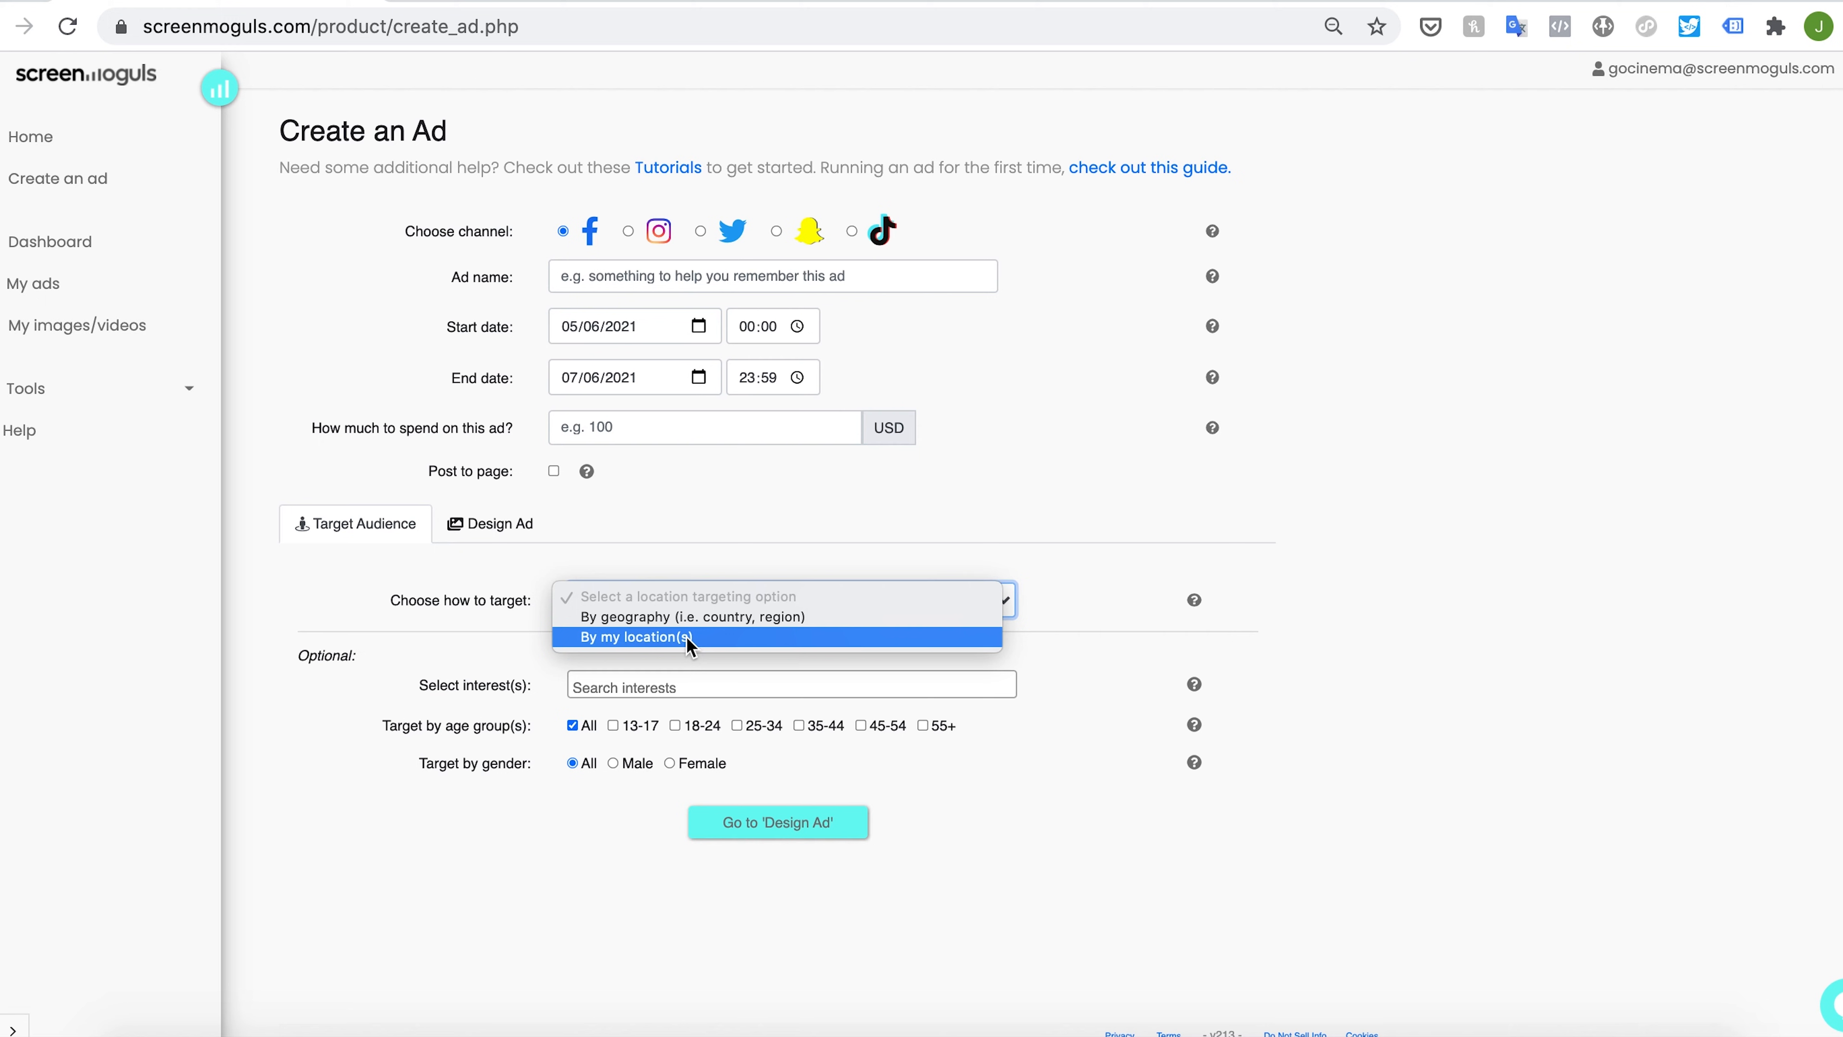
click(187, 387)
click(191, 392)
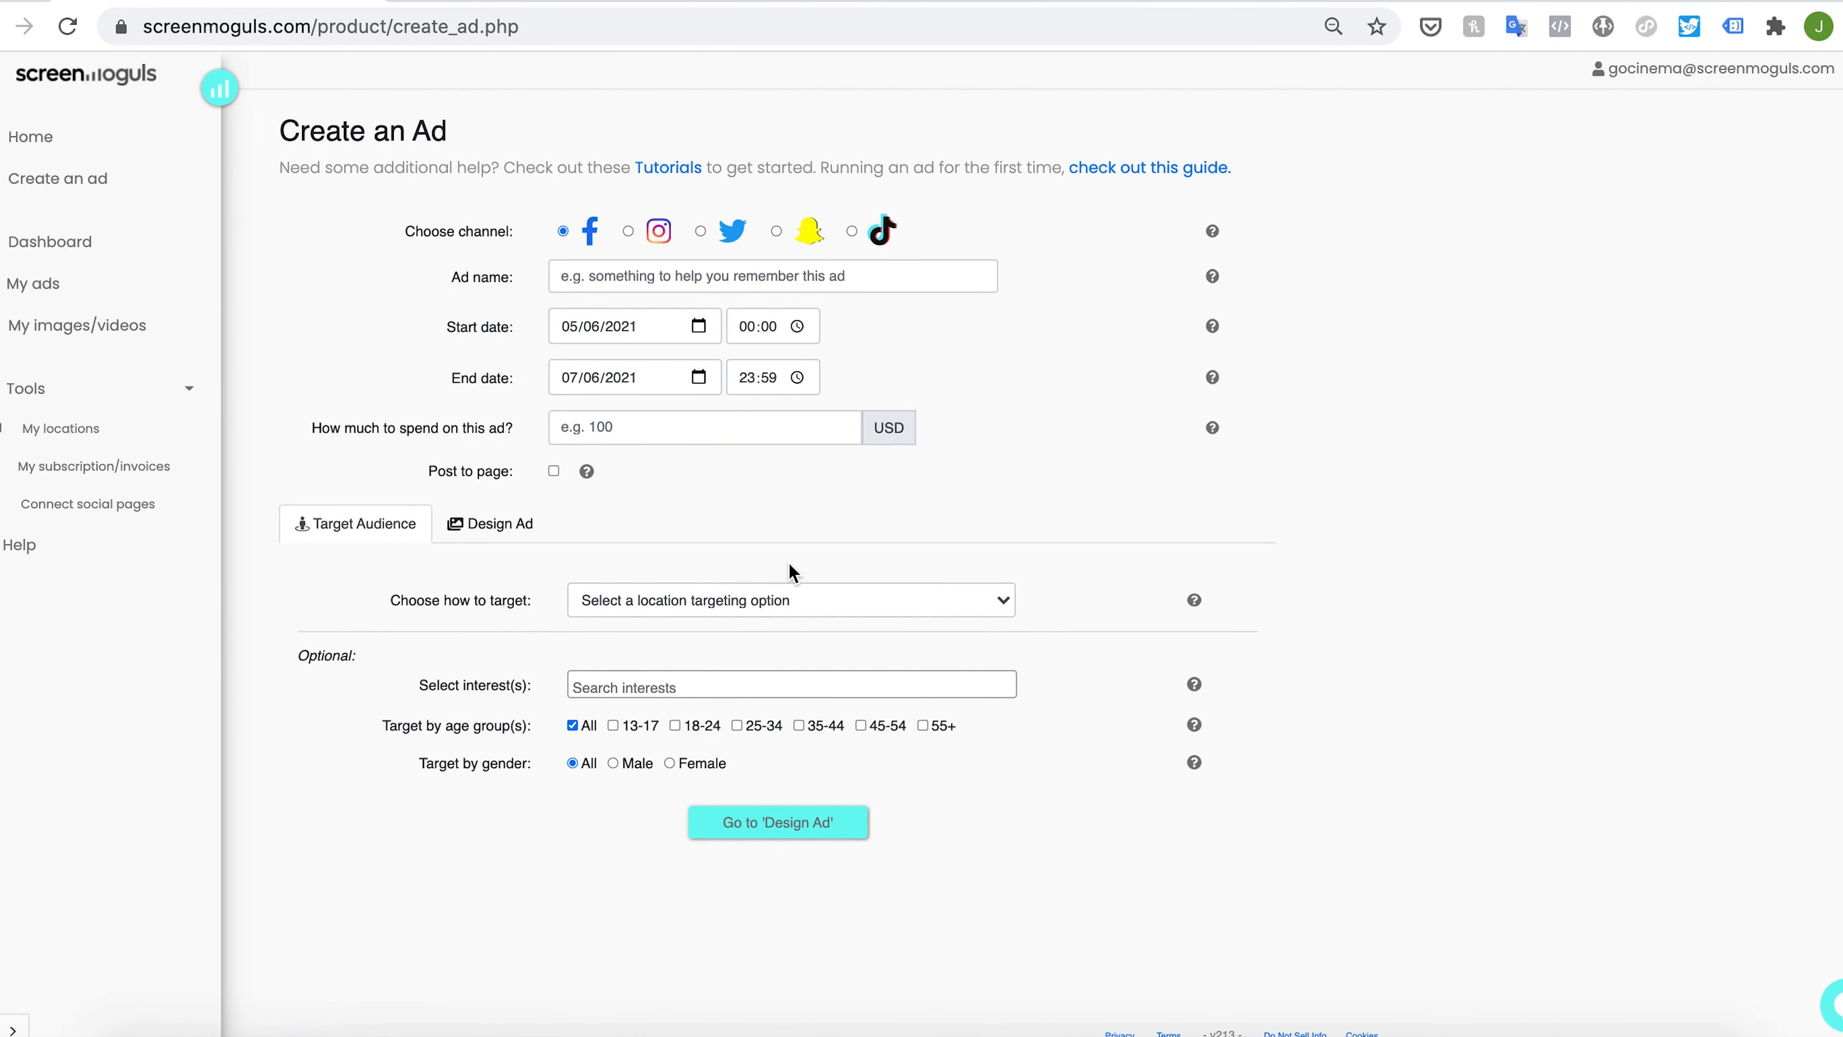
Target the ad by my location(s) and select ArcLight Hollywood as the location.
click(788, 601)
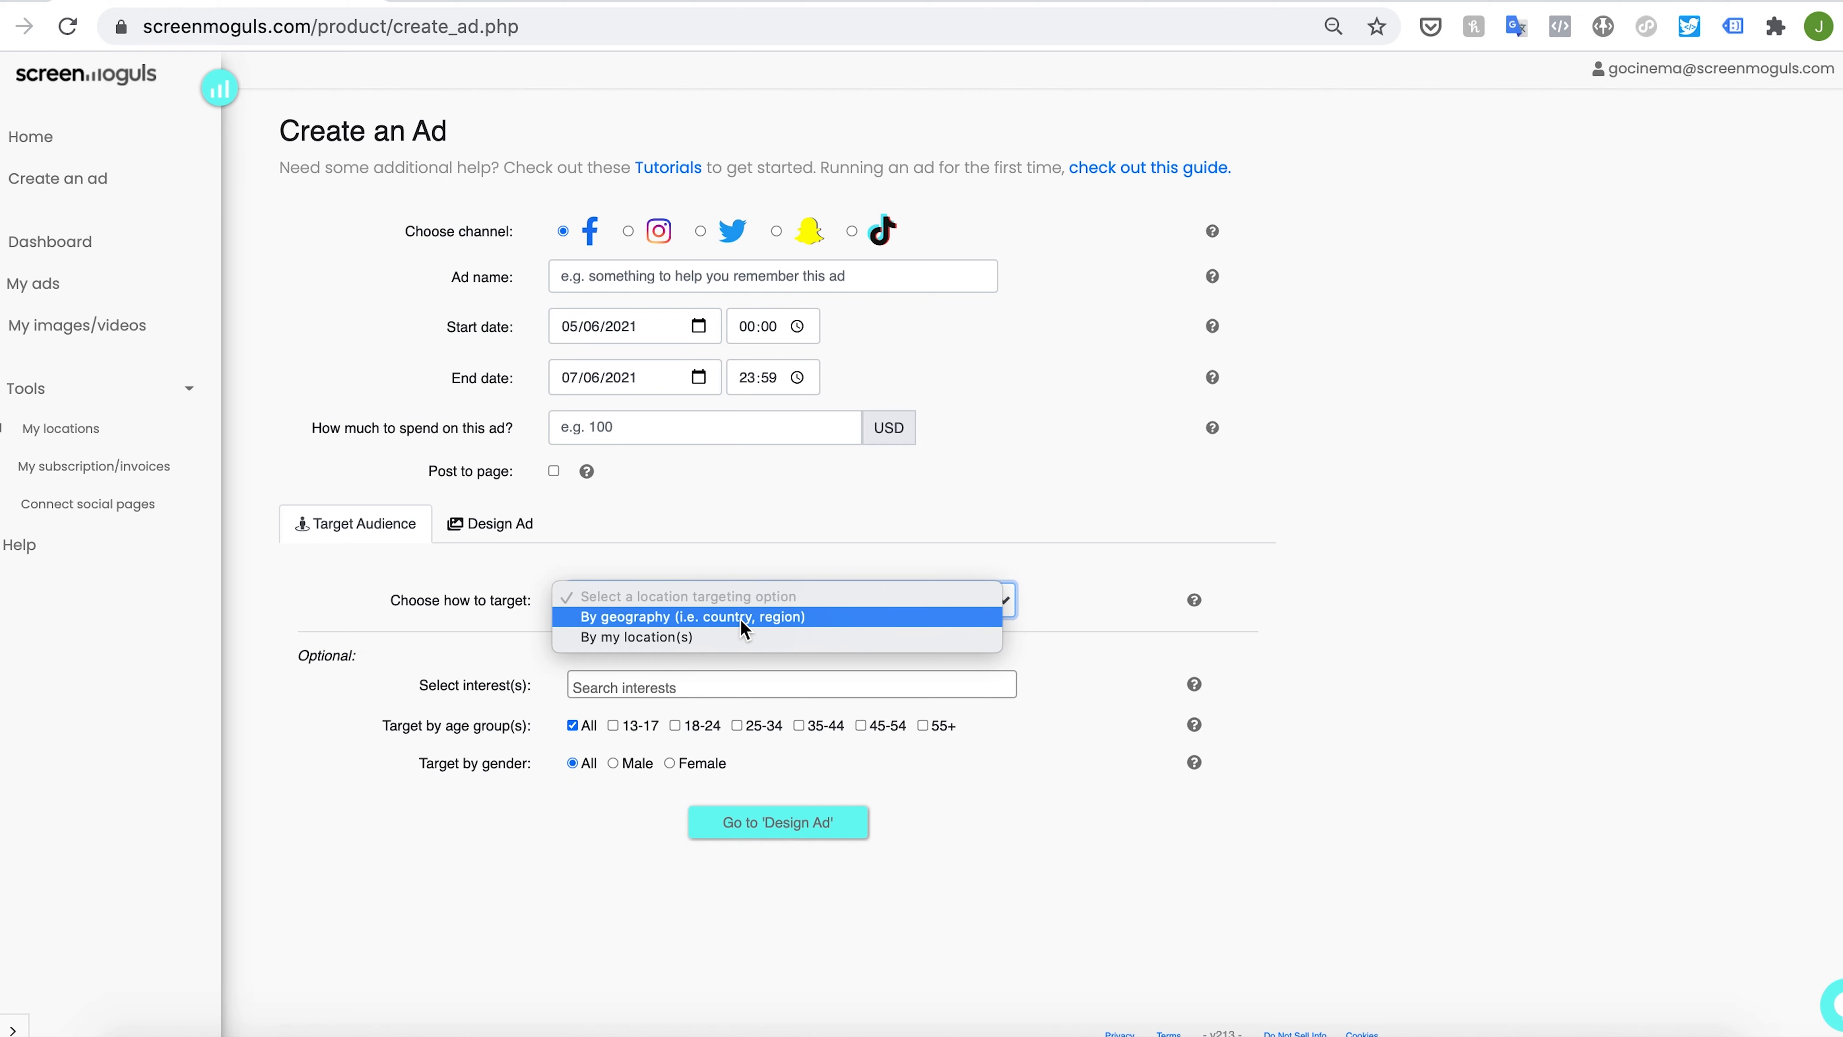
click(672, 638)
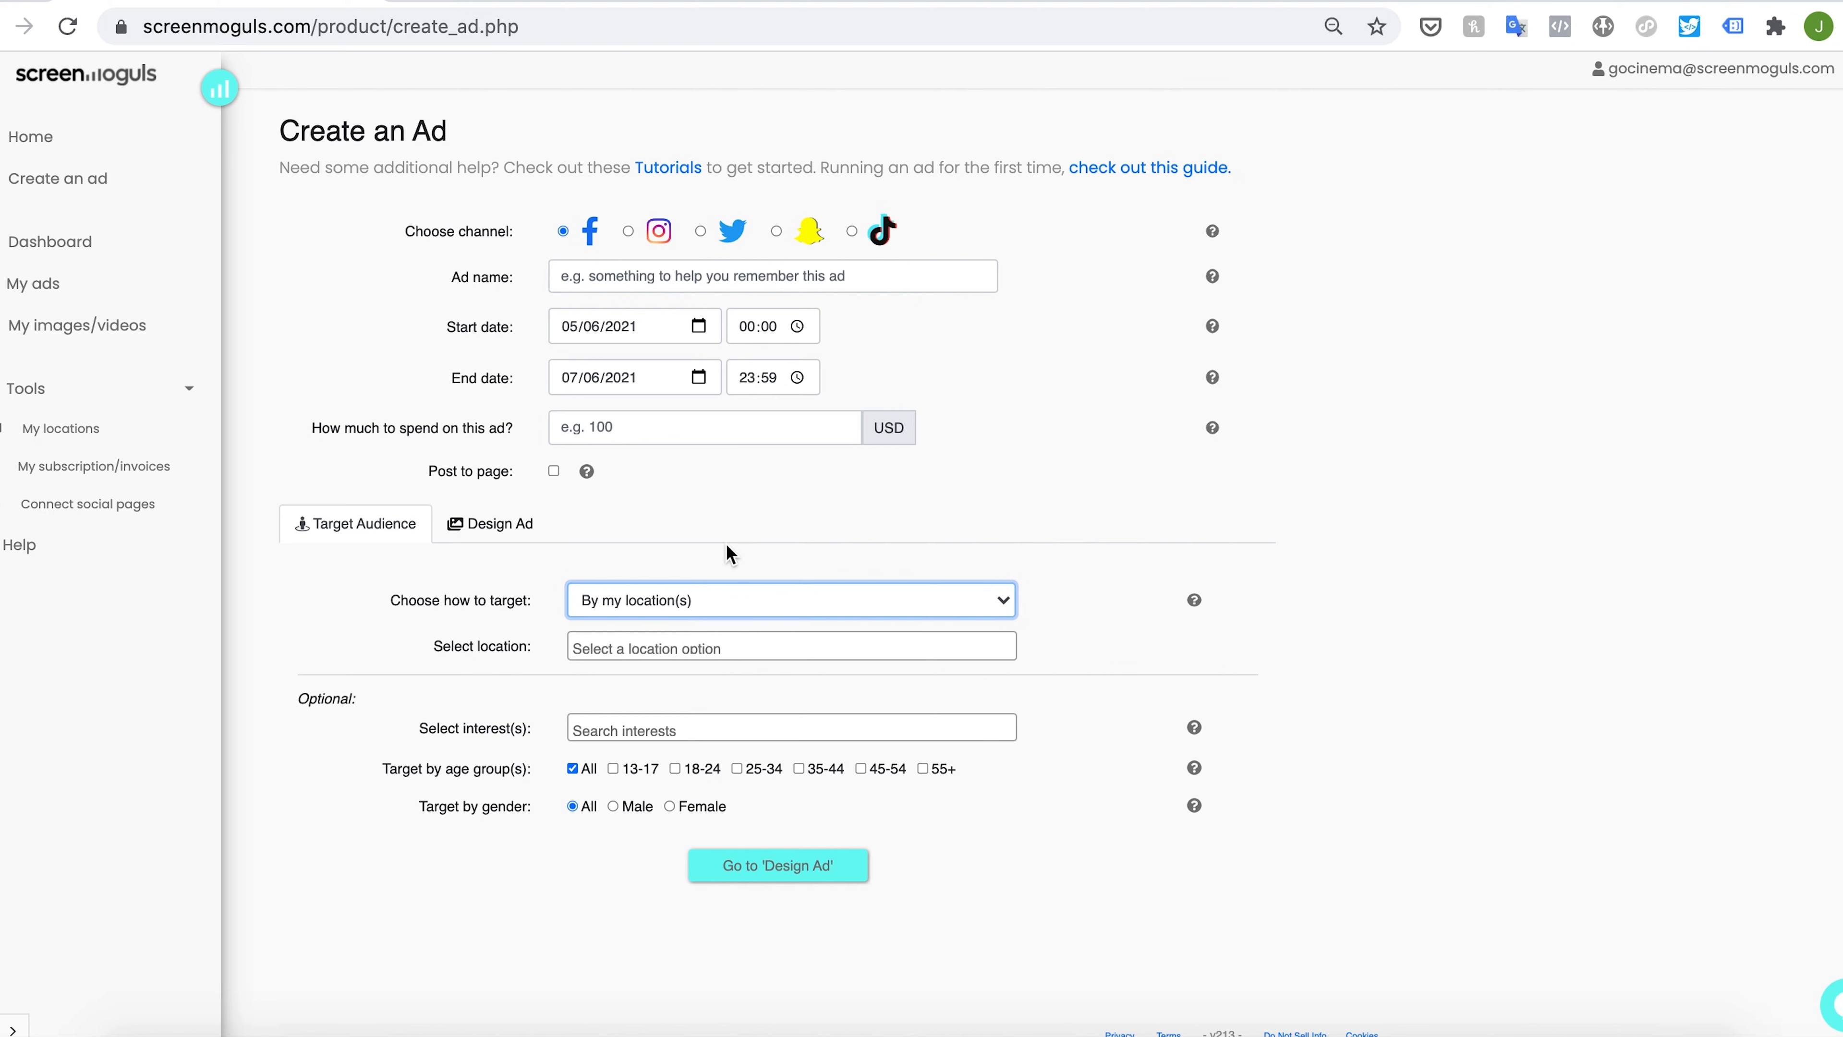
click(721, 648)
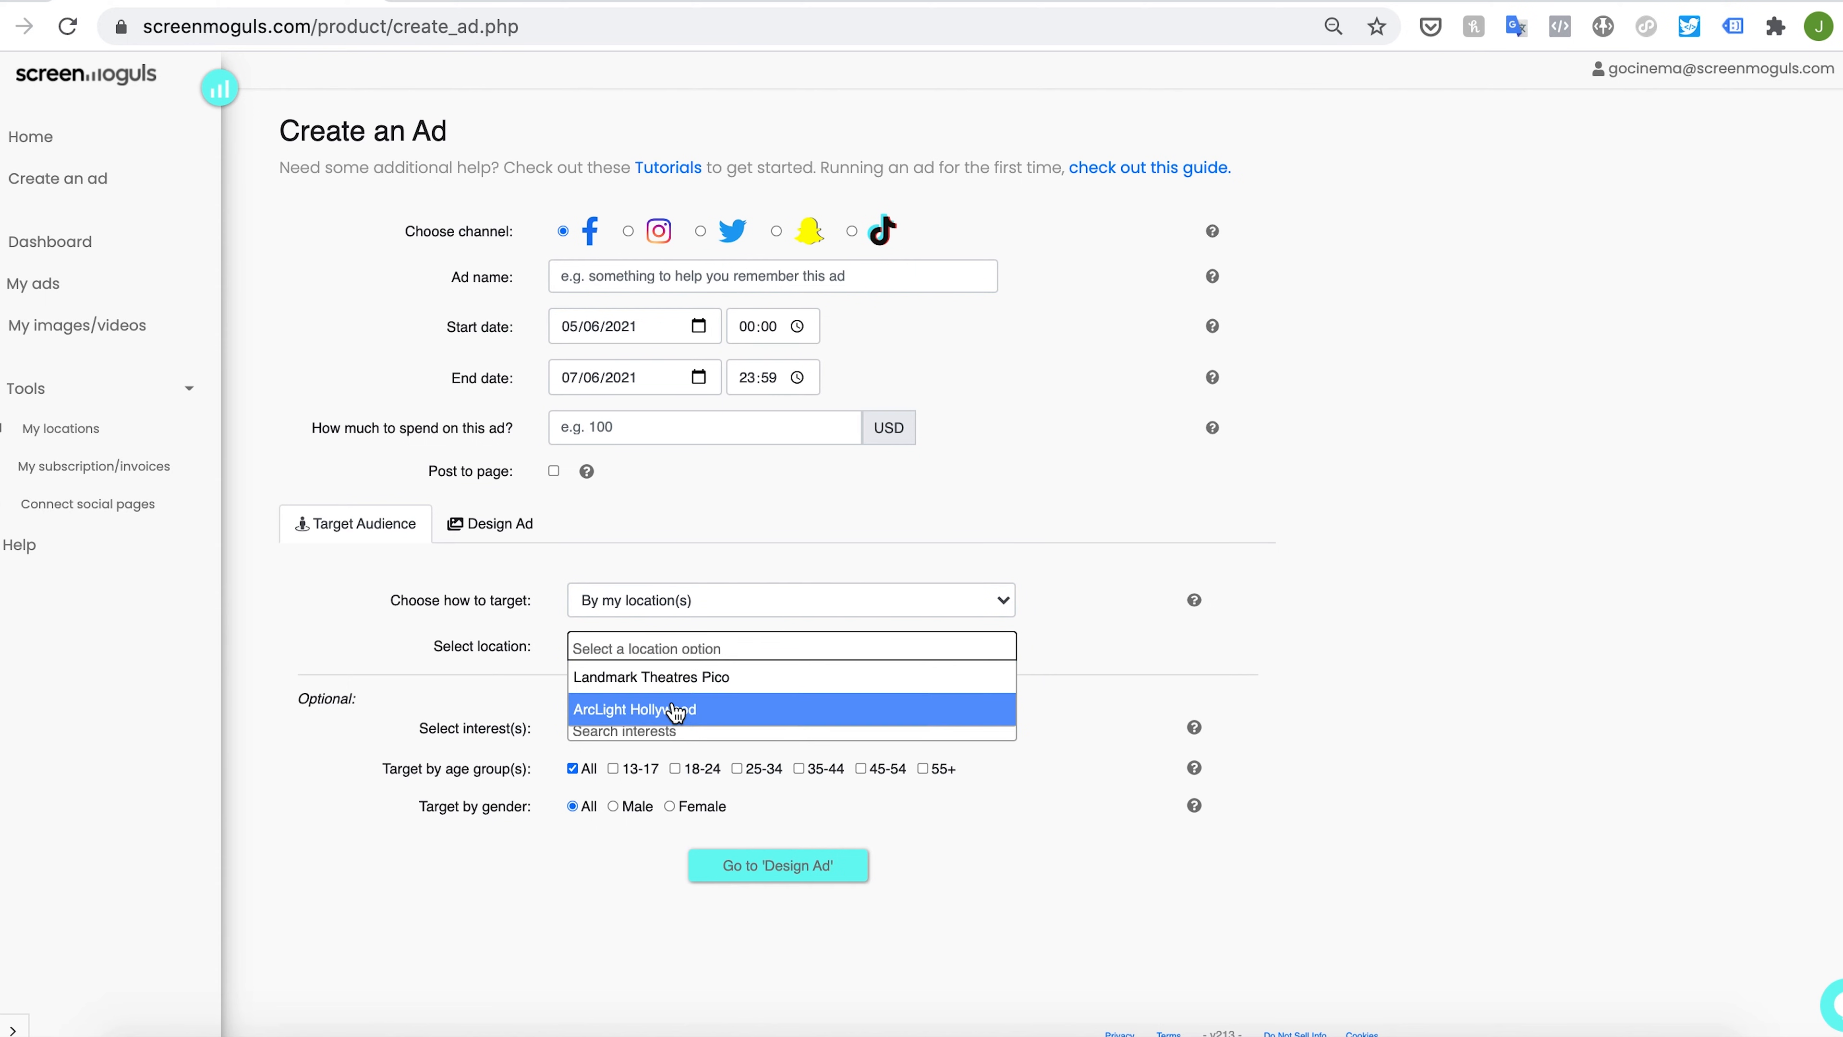
click(675, 712)
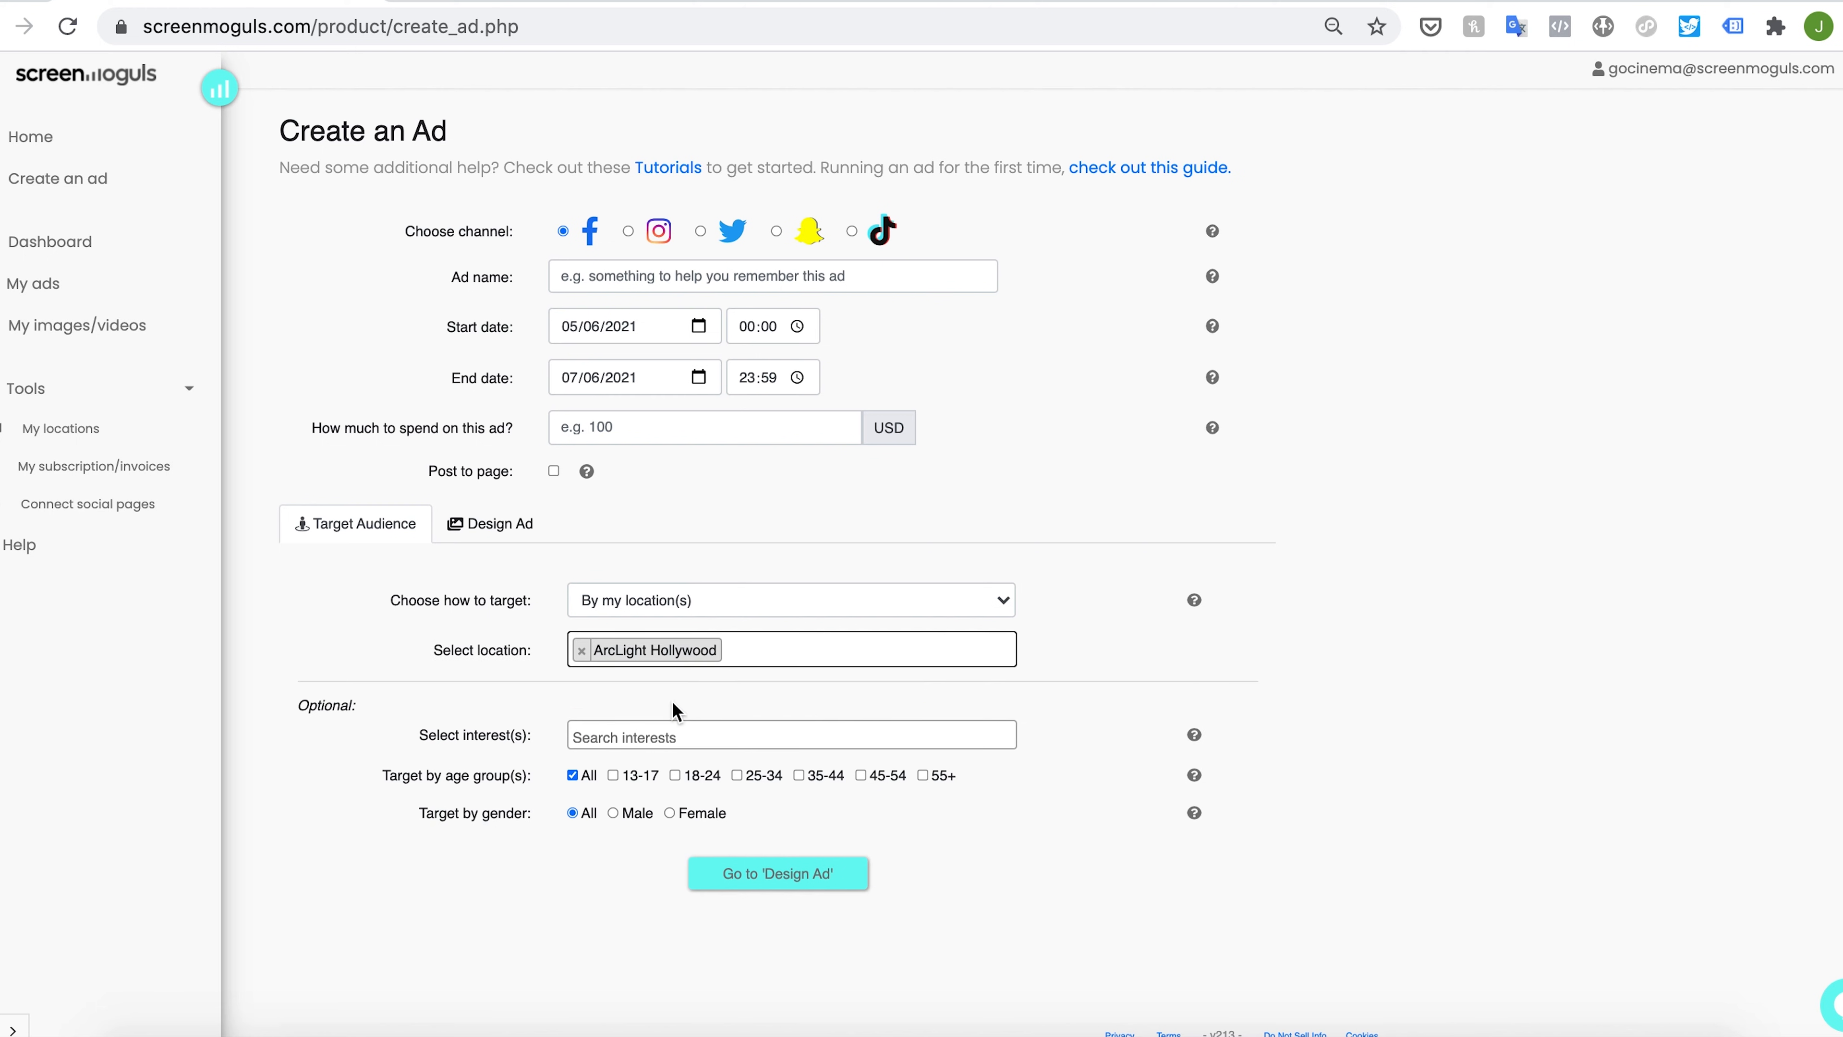
Add Landmark Theatres Pico as a second target location and remove it again.
click(763, 649)
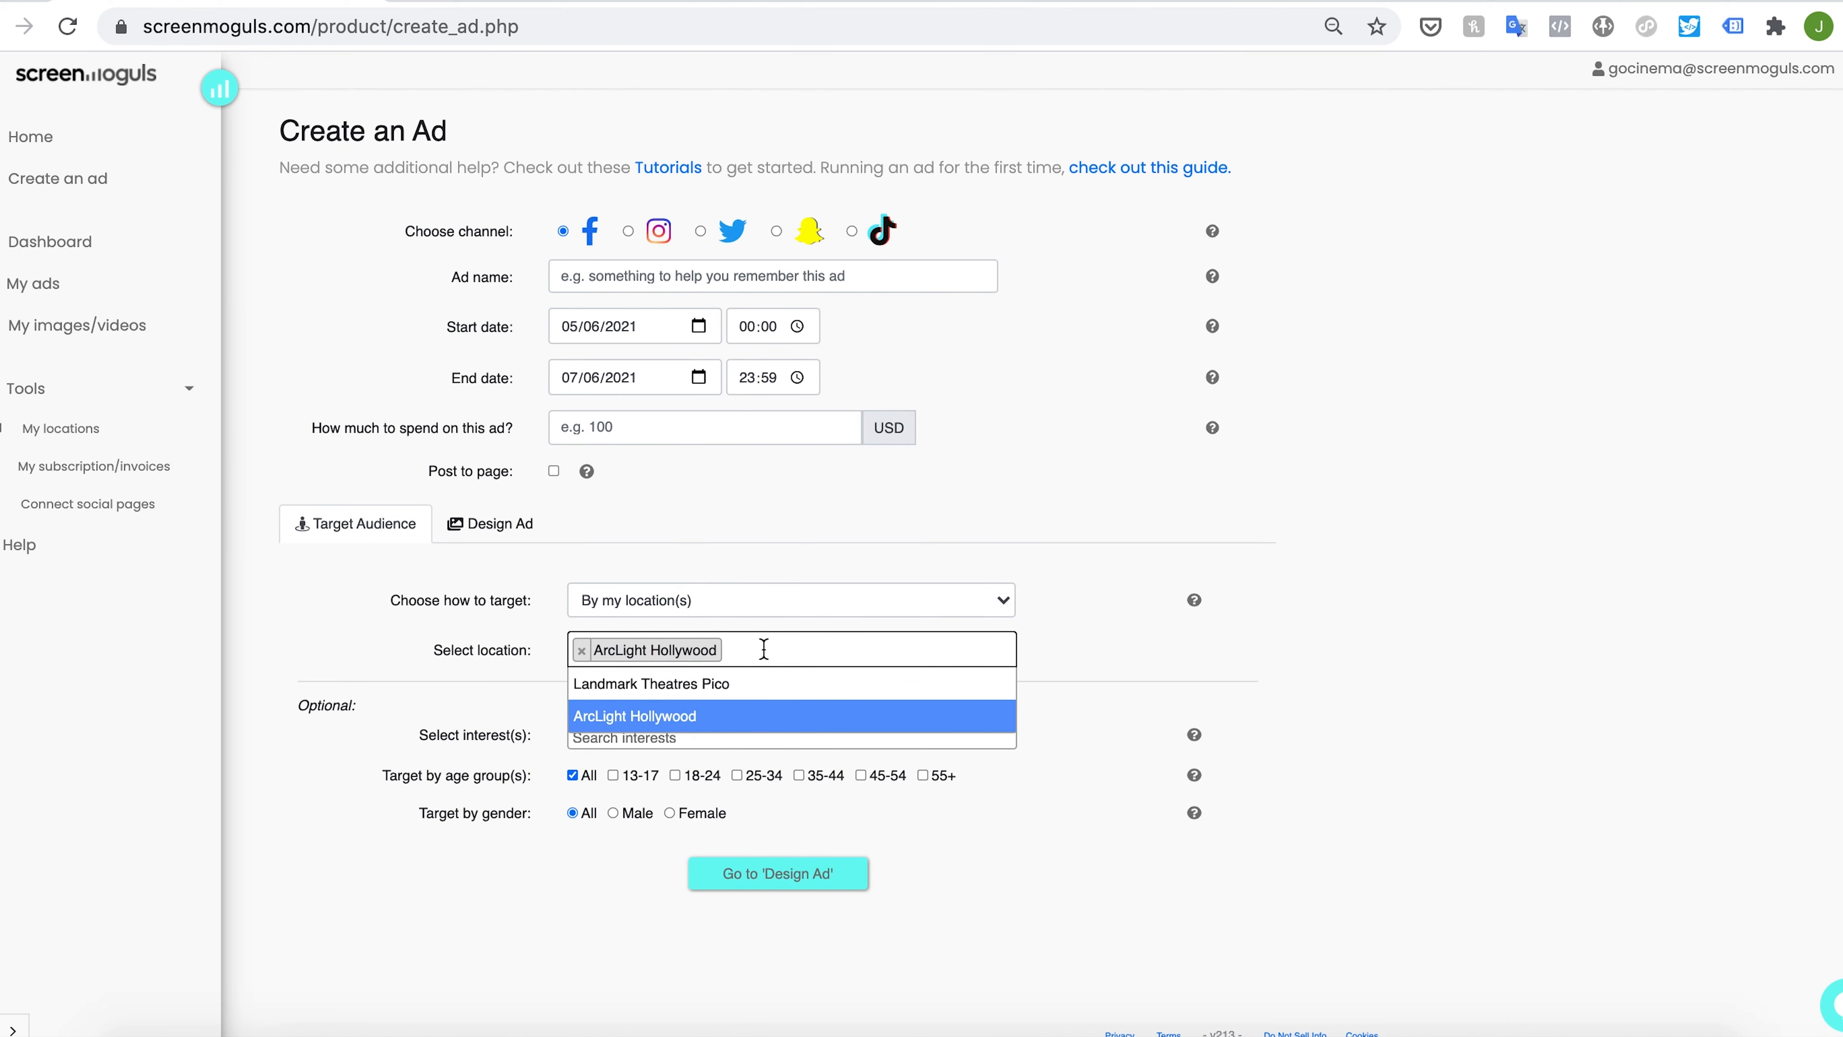
click(721, 686)
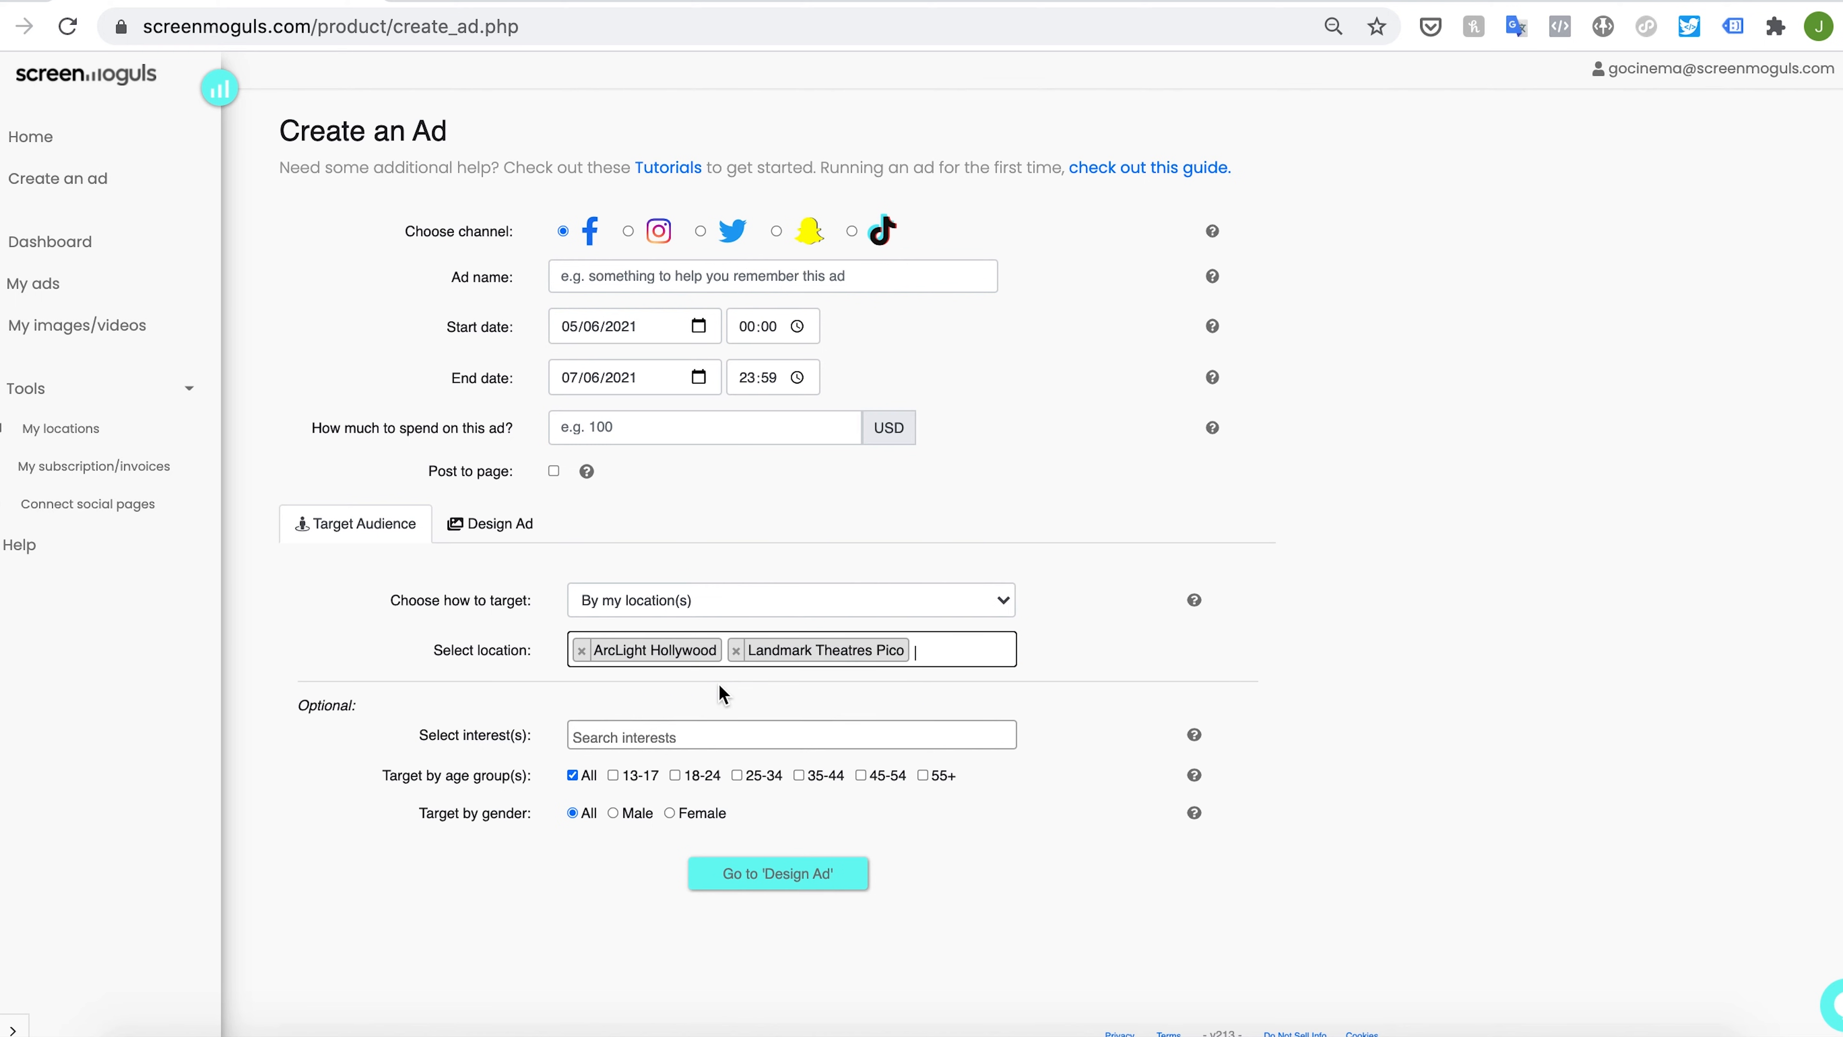
click(735, 651)
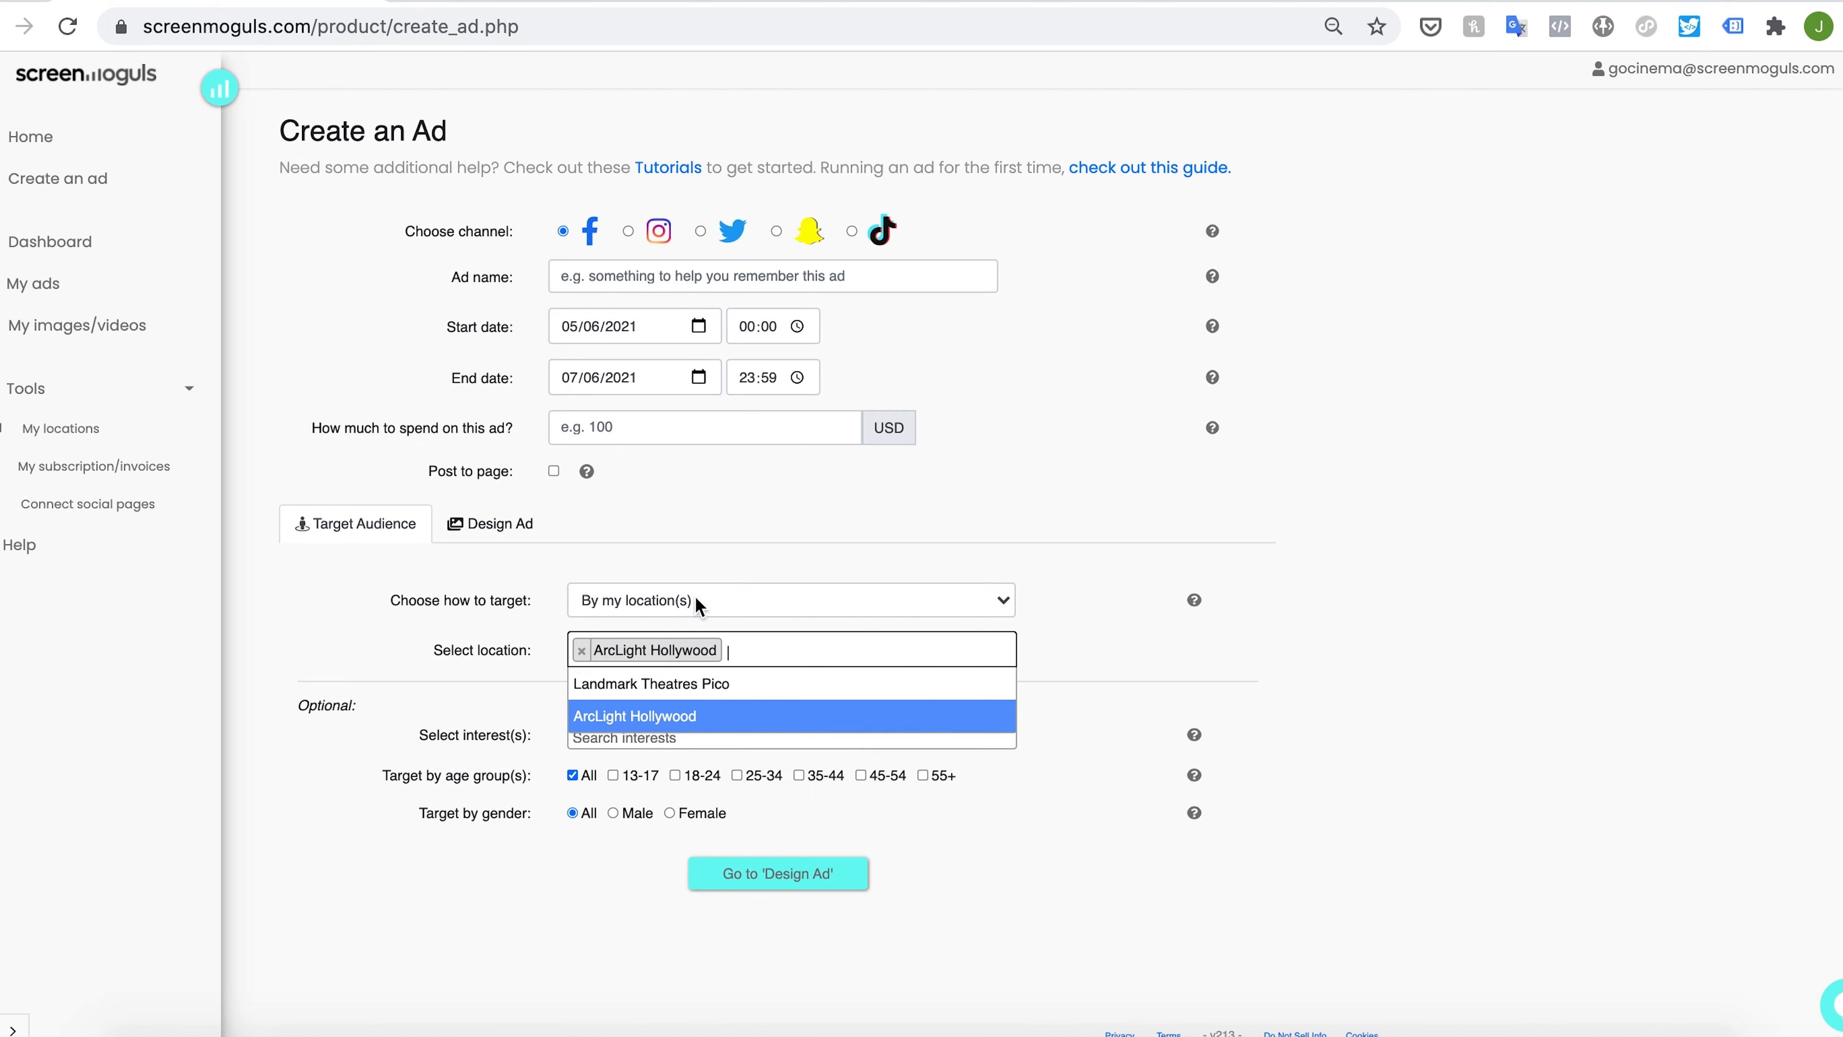
click(506, 701)
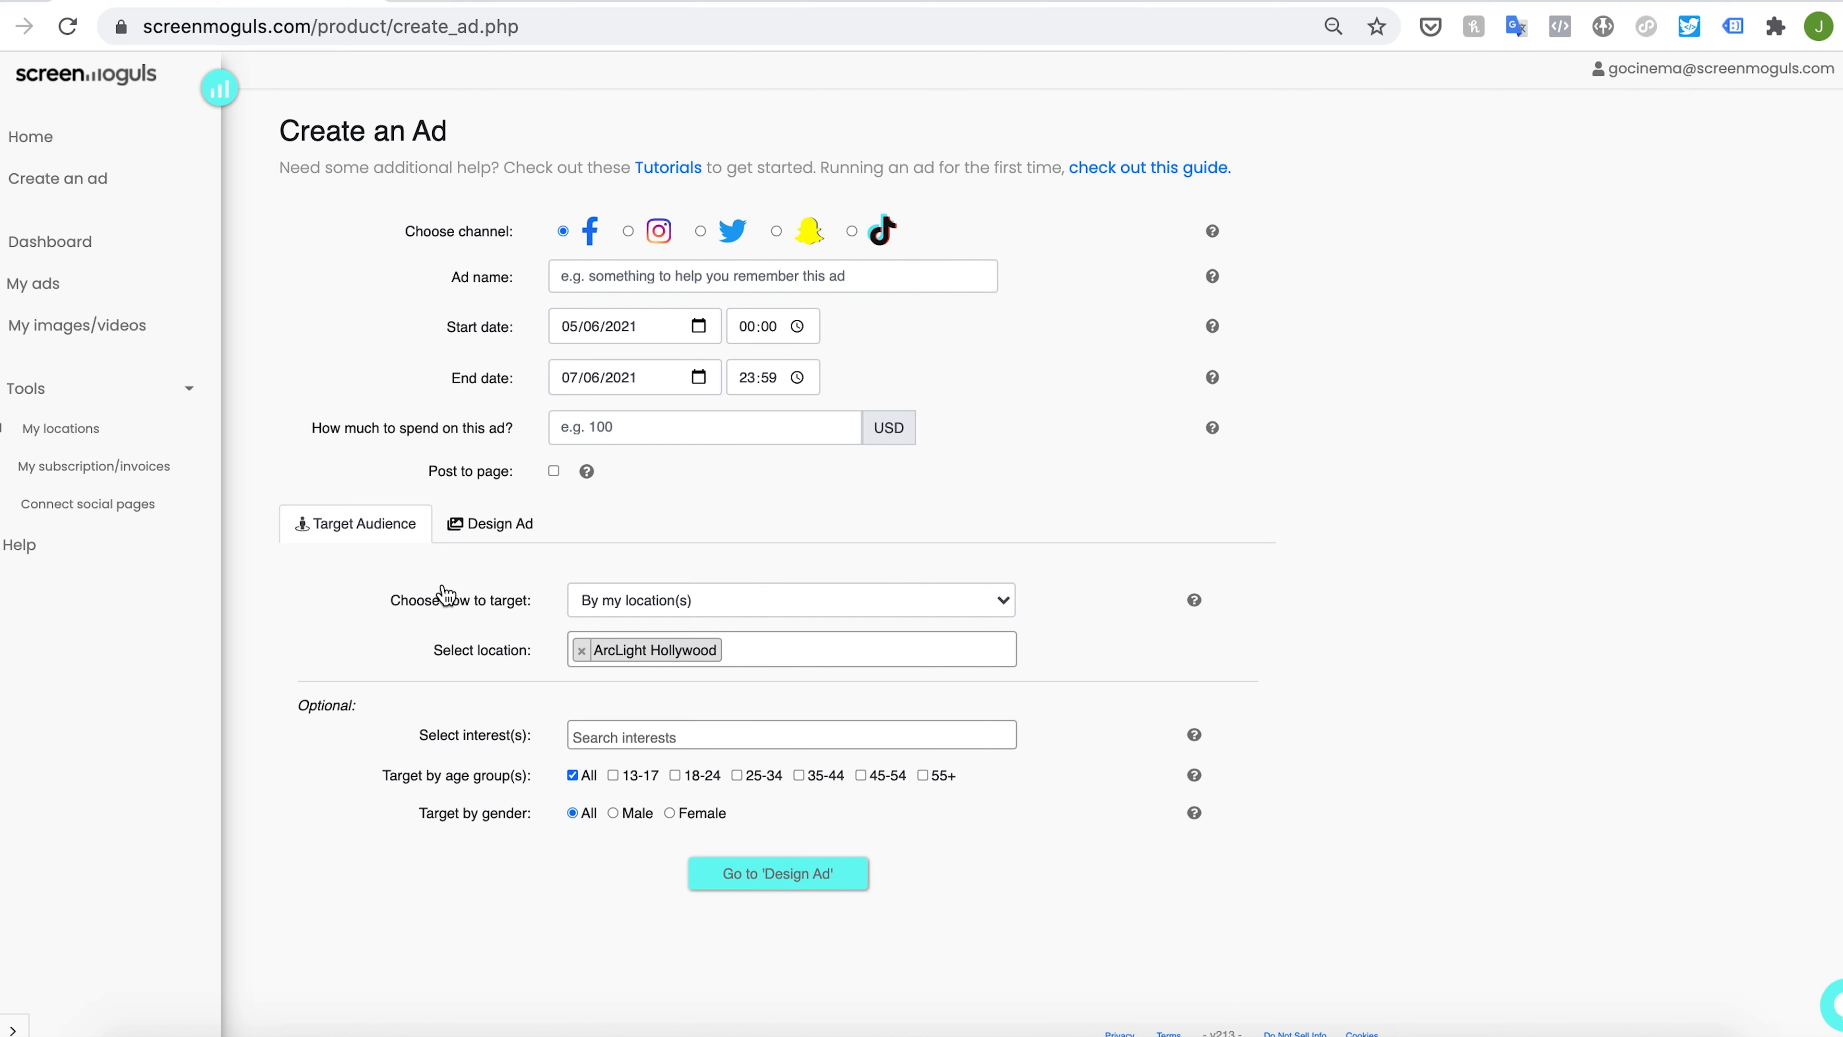
Add the Parents (All) interest to the target audience and toggle the 25-34 and All age groups.
click(651, 735)
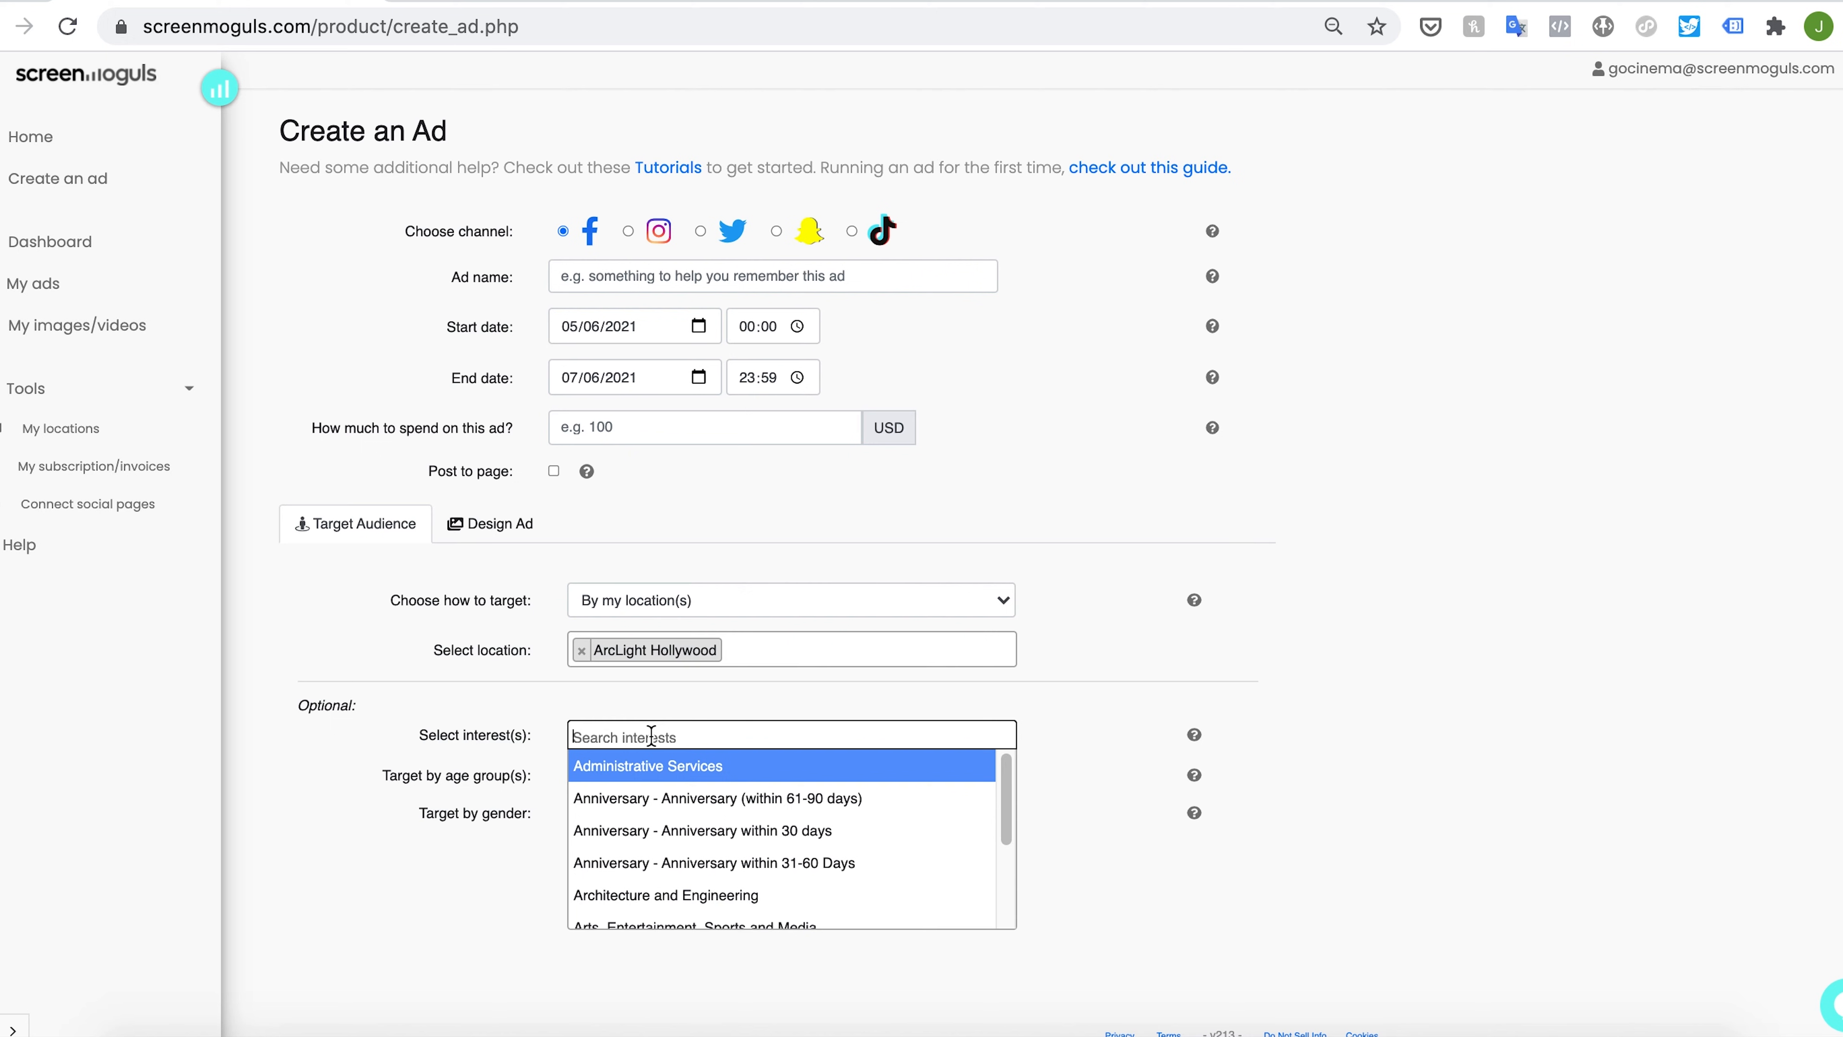
text(parents)
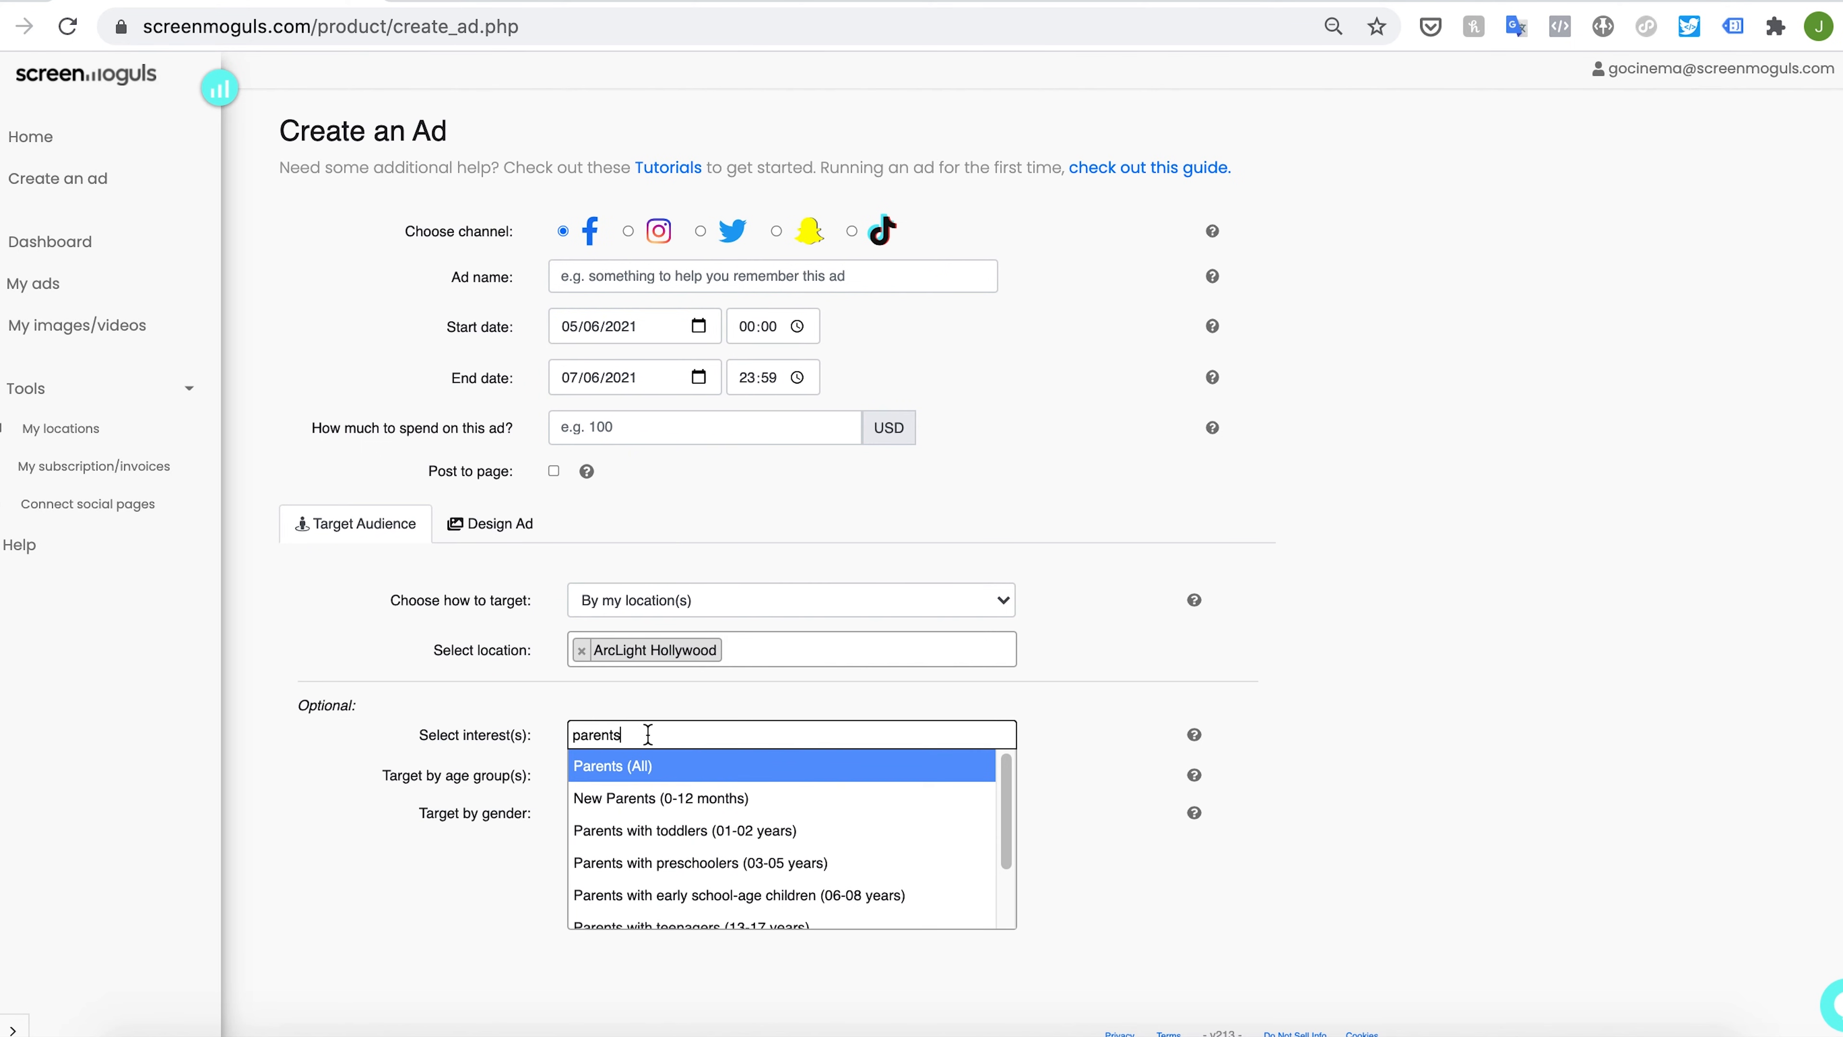
click(609, 766)
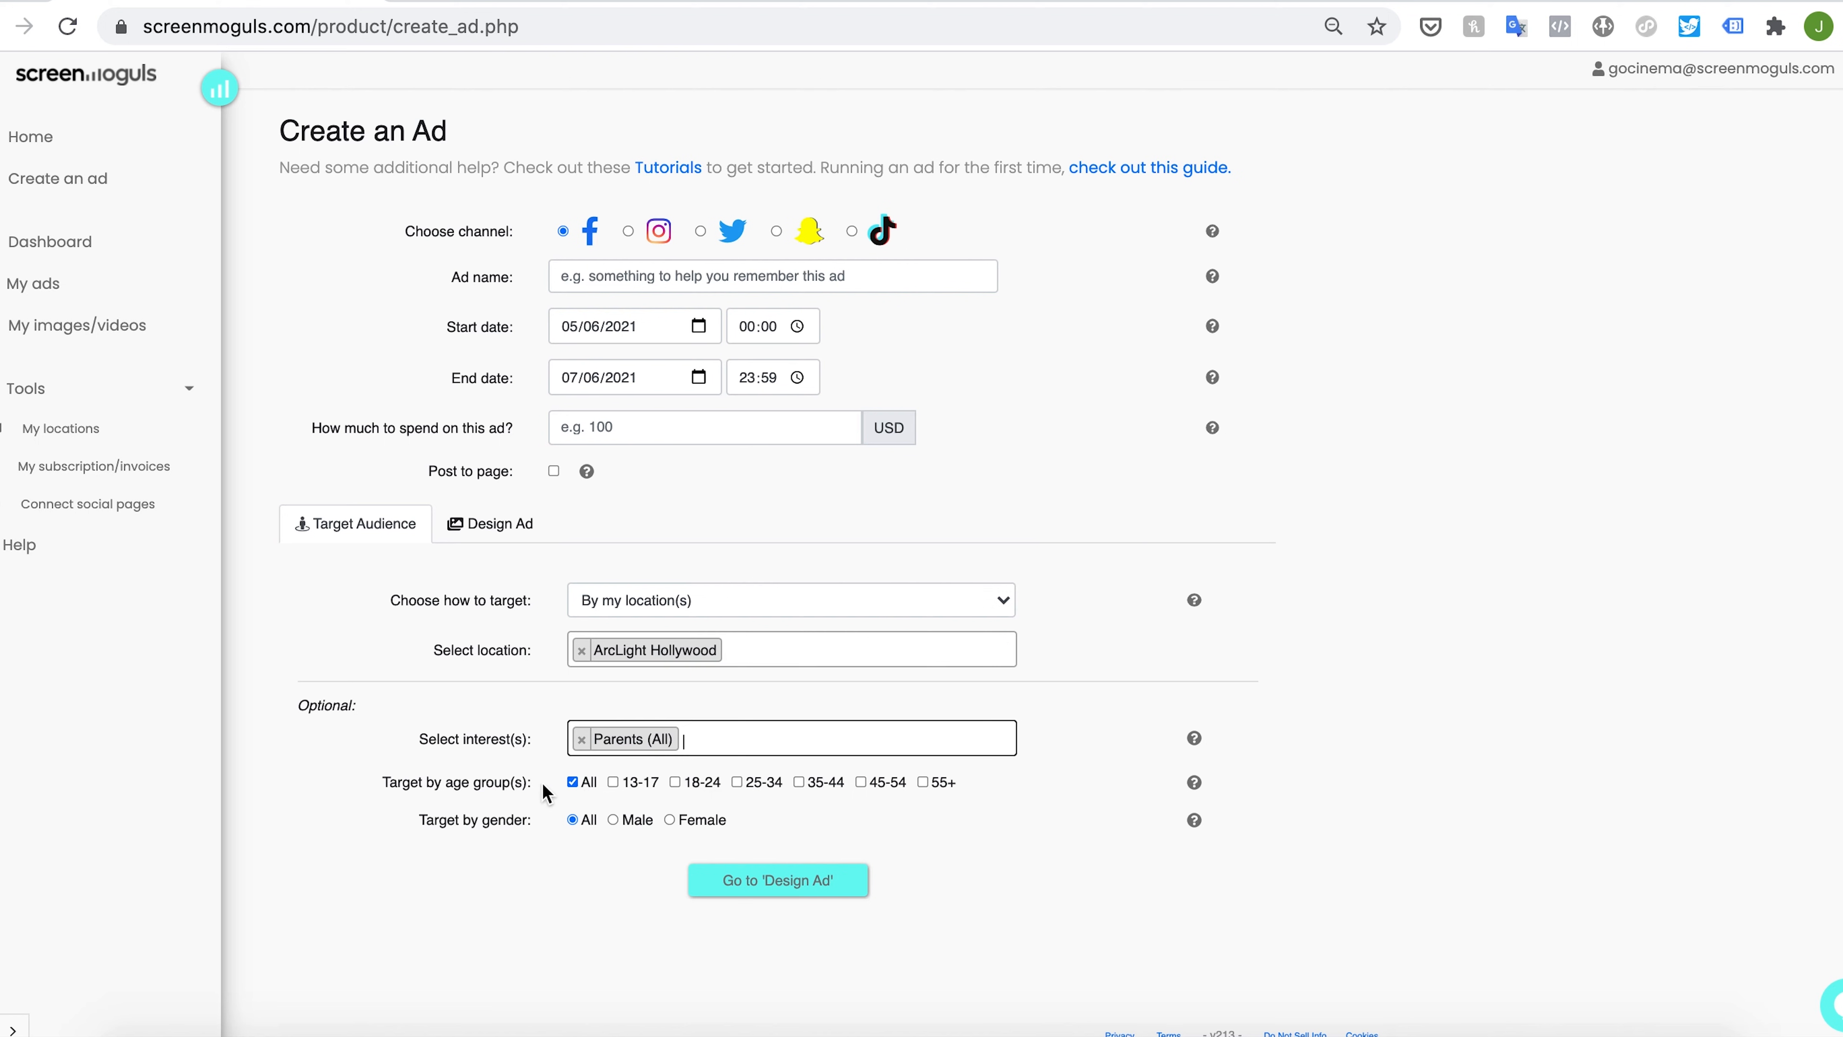
click(757, 782)
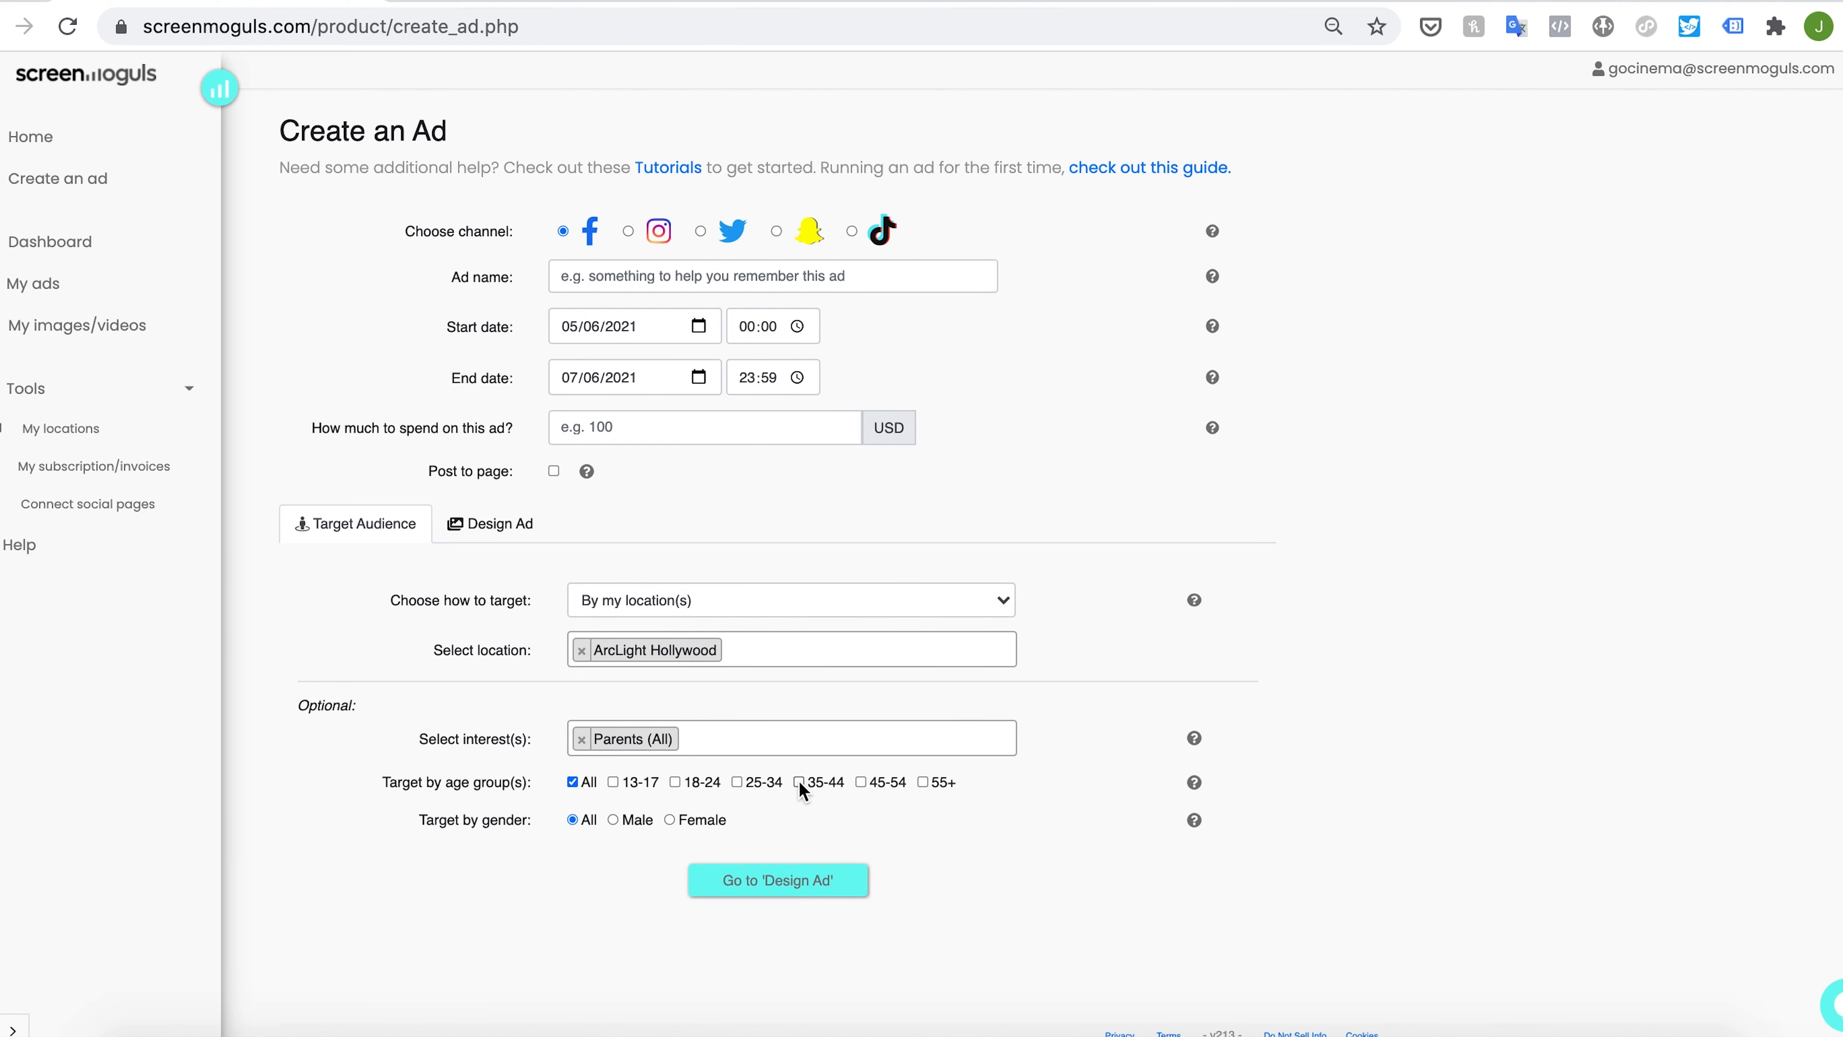
click(737, 782)
click(573, 782)
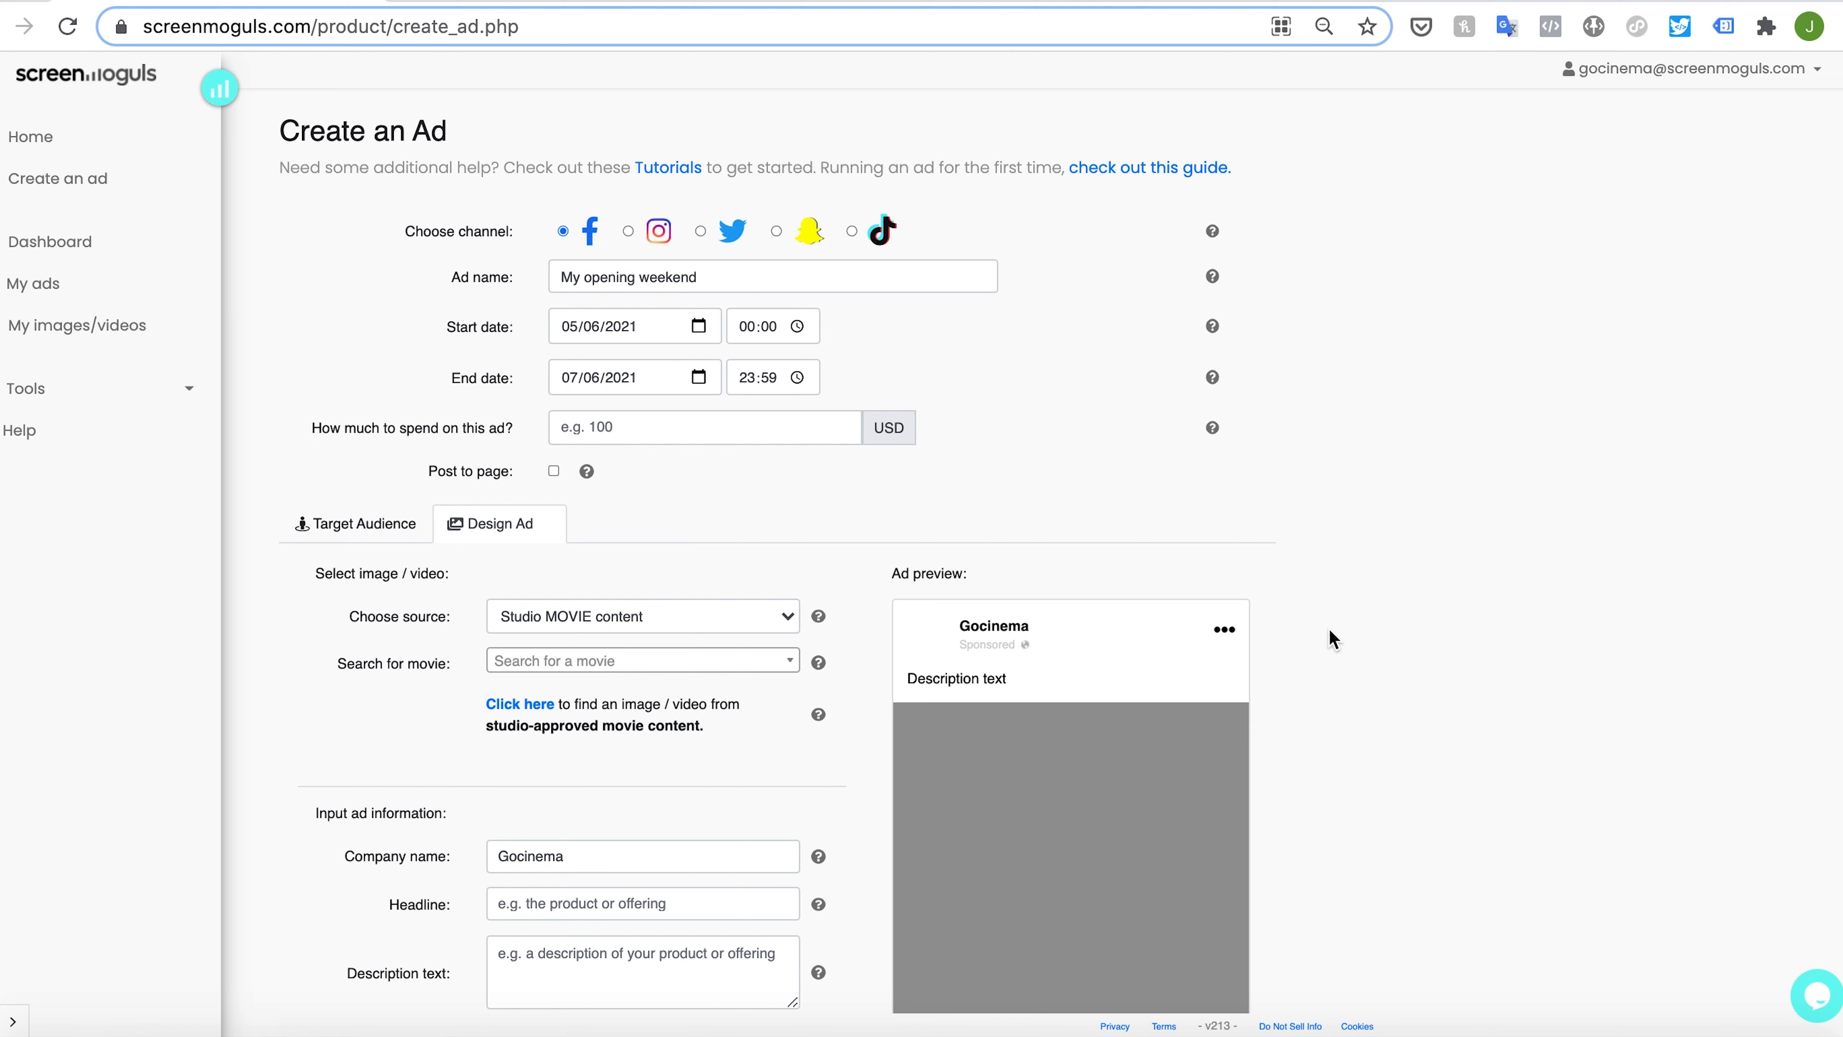
Compare the ad preview for Instagram, Twitter, Snapchat and TikTok, ending on the Facebook channel.
click(628, 231)
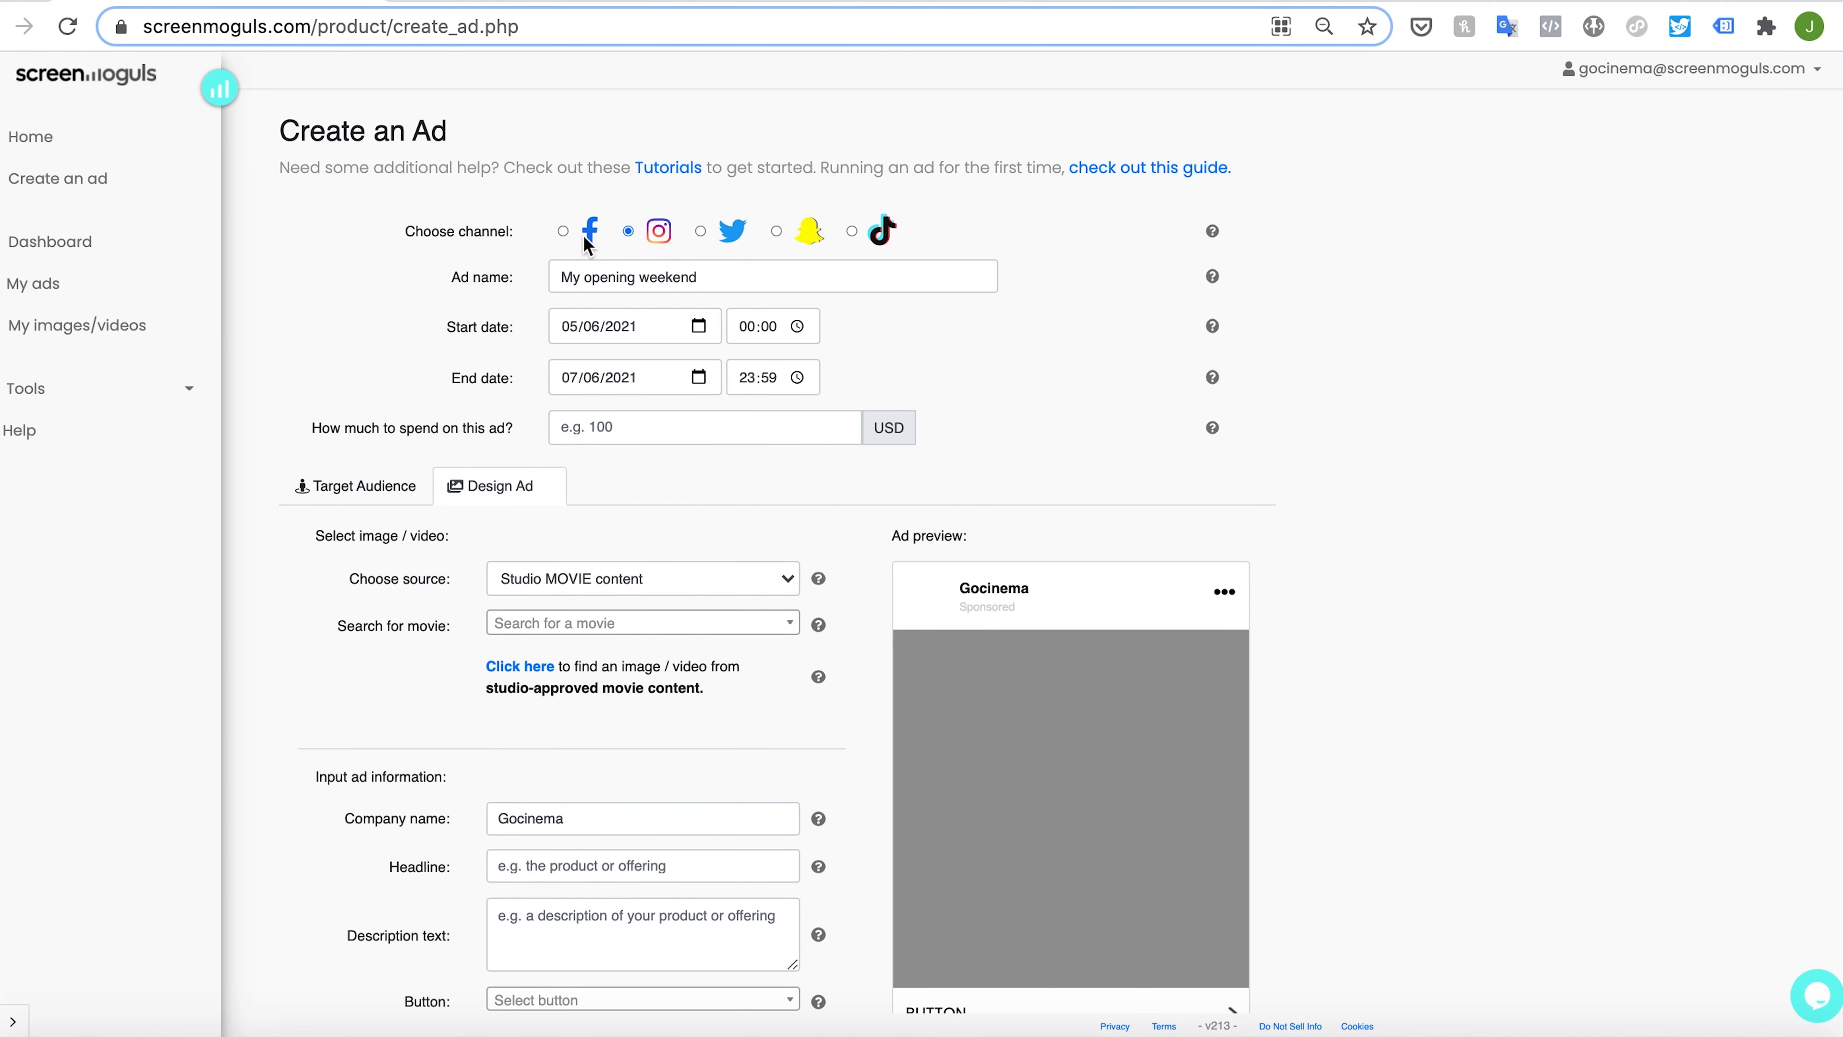
click(701, 231)
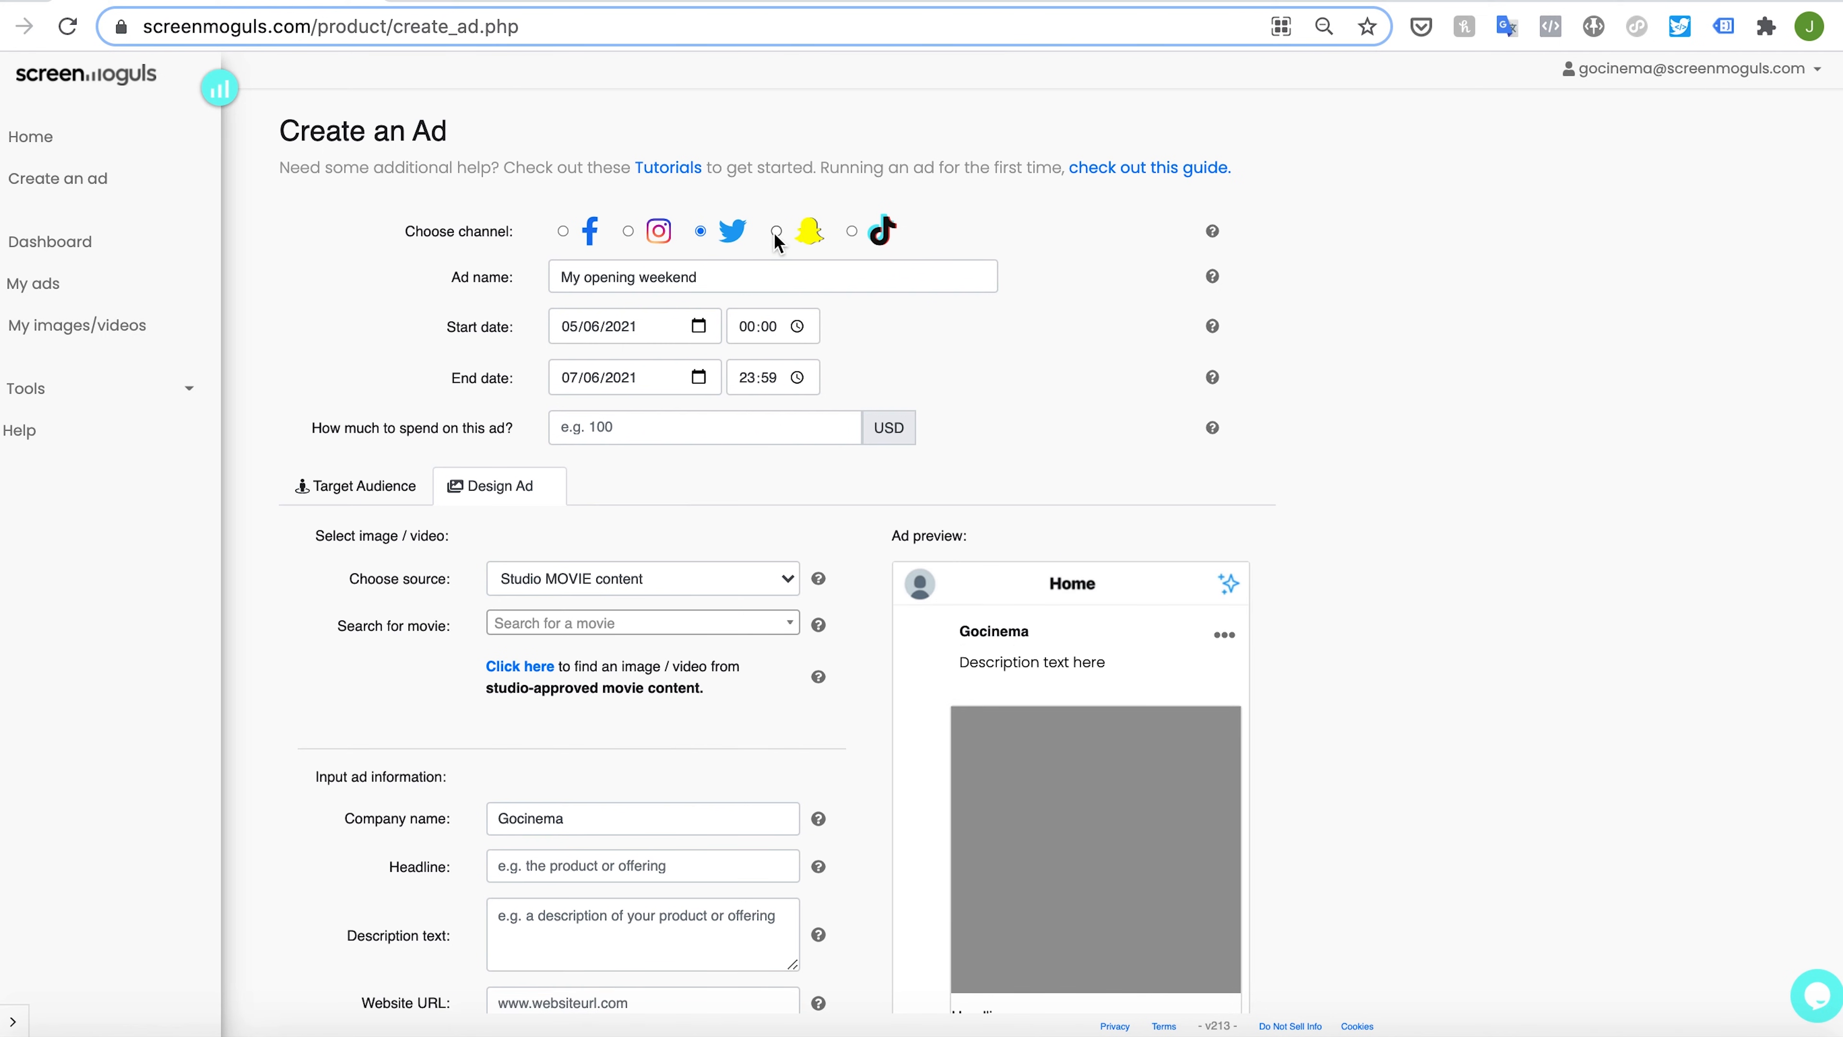
click(776, 231)
click(852, 231)
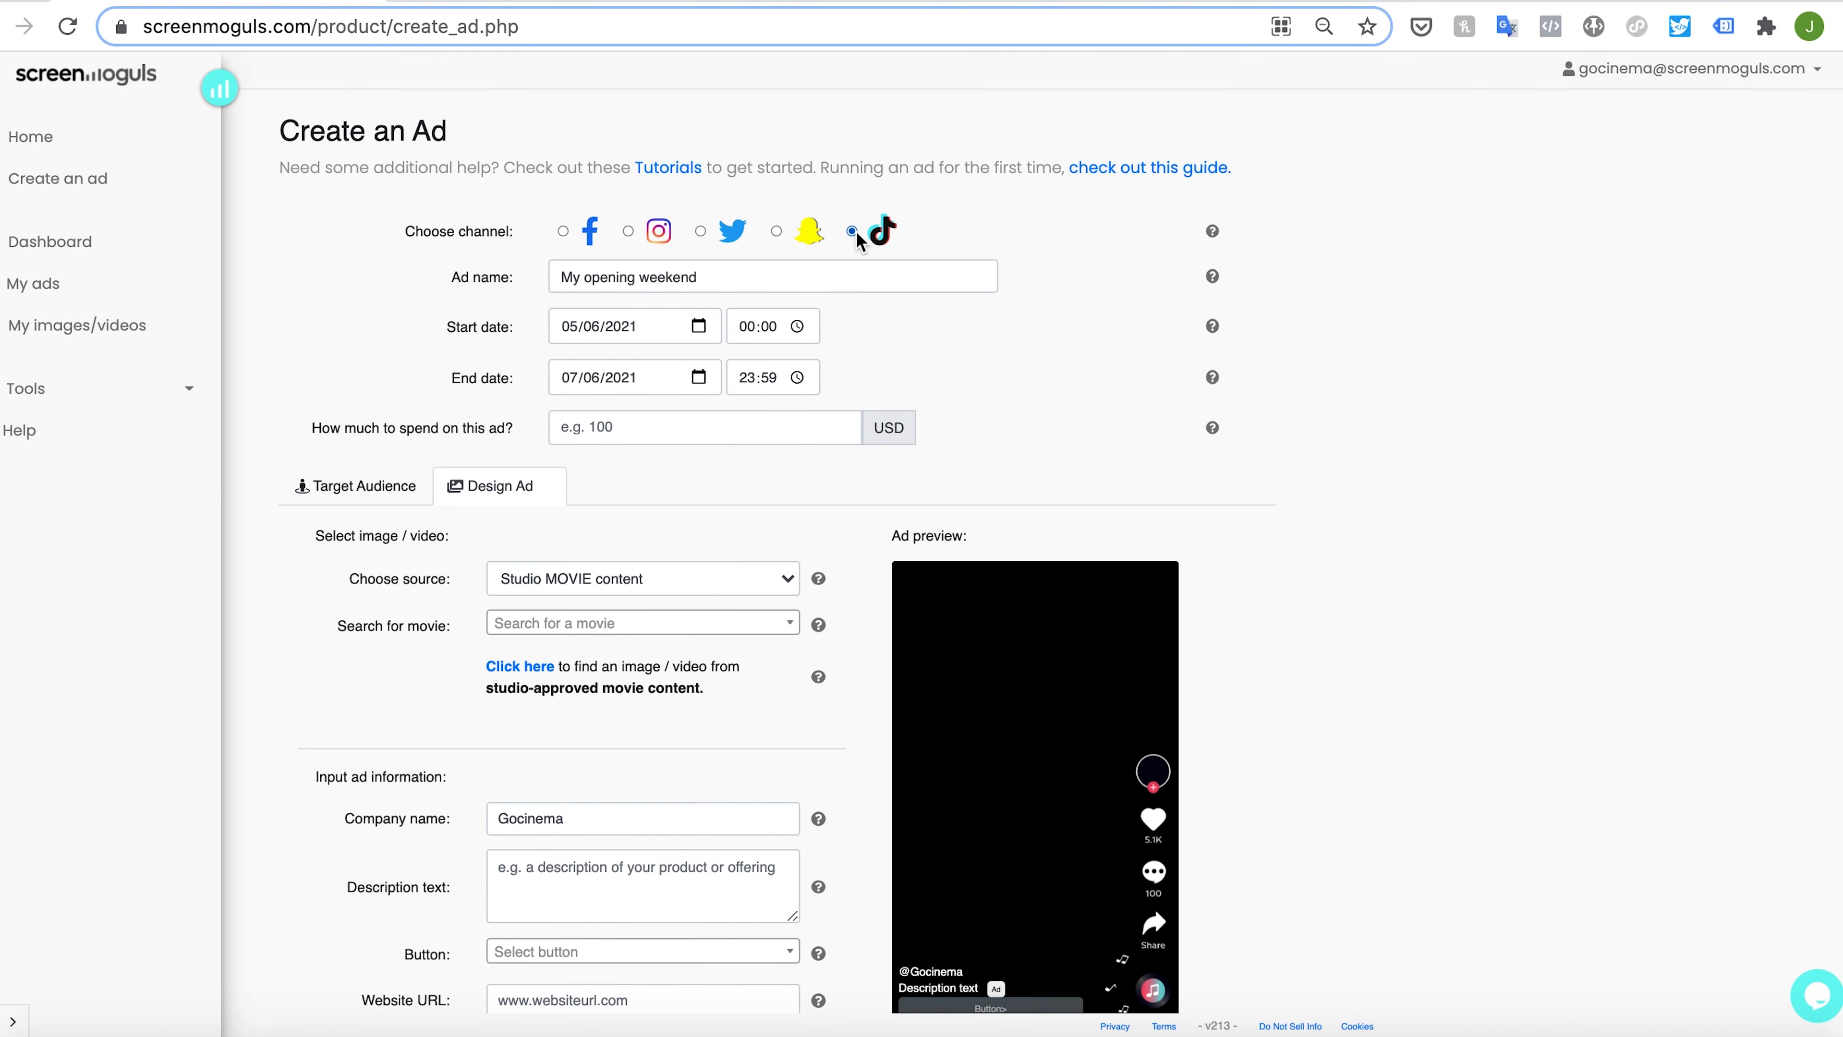
click(562, 231)
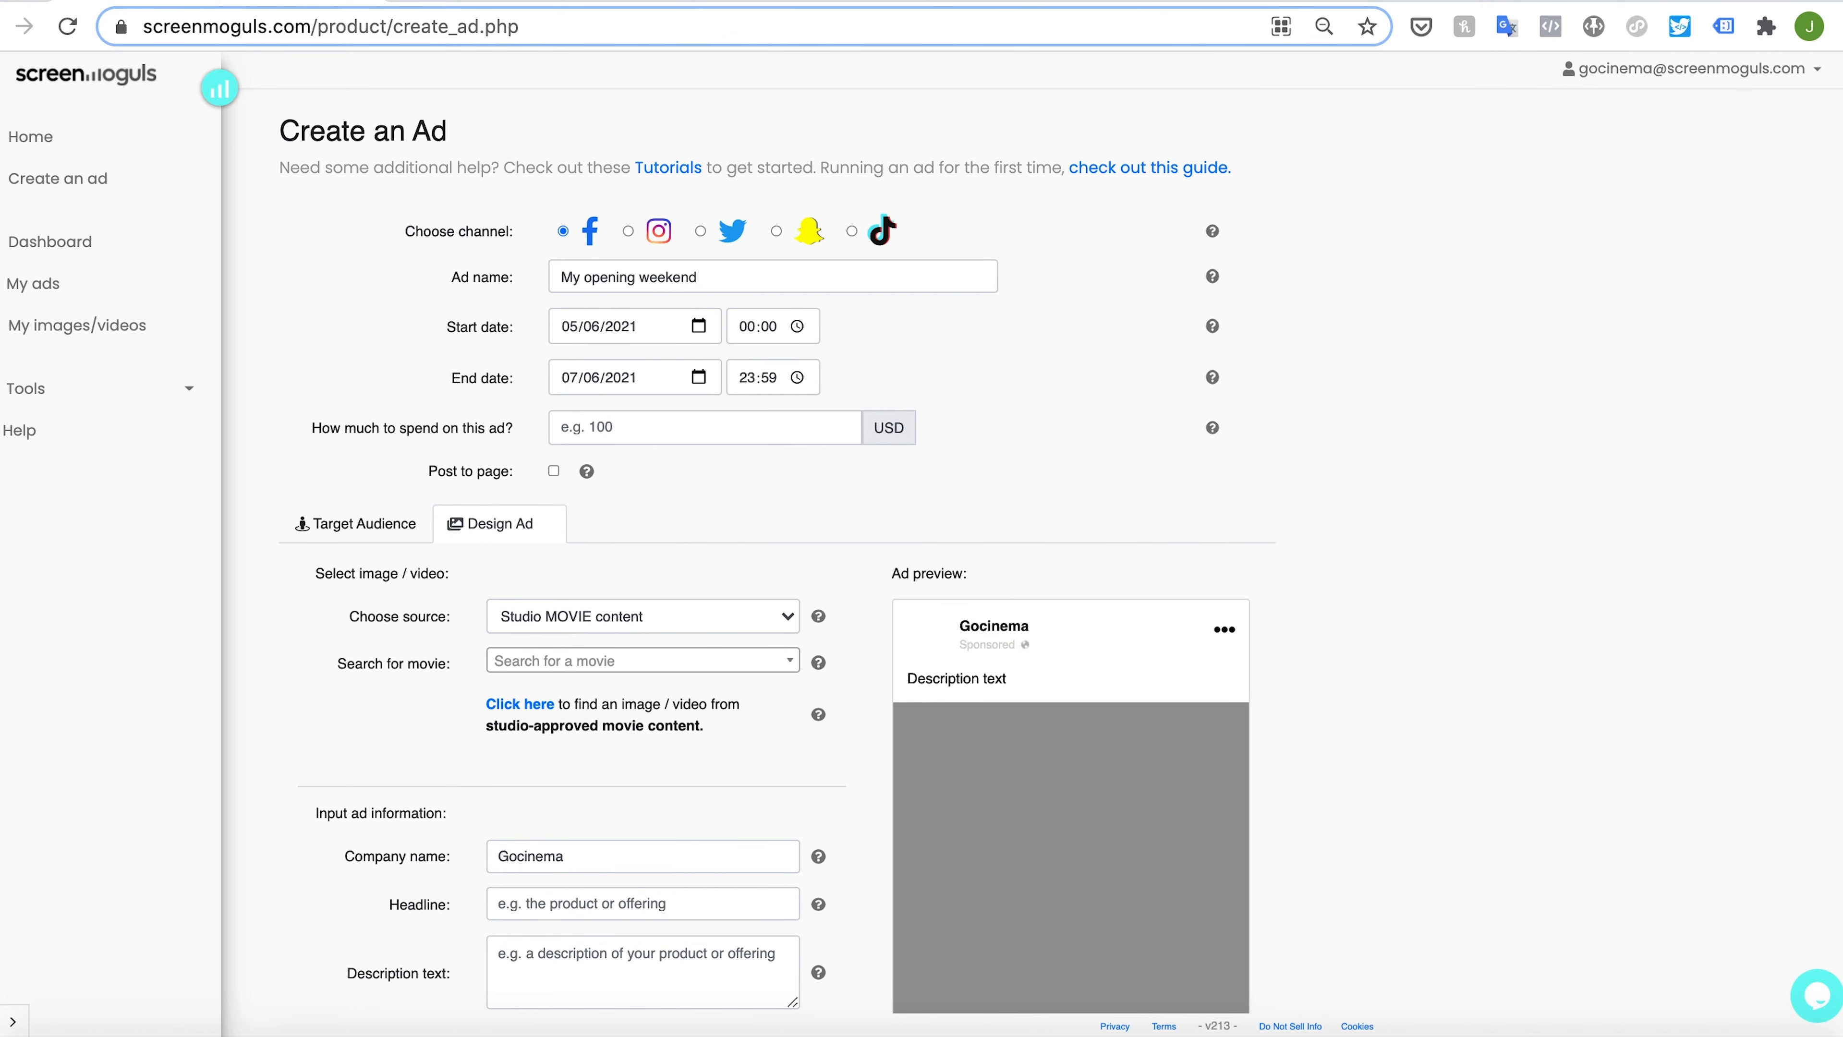
Set the source of the ad's image or video to Upload NEW.
scroll(1656, 443, down, 3)
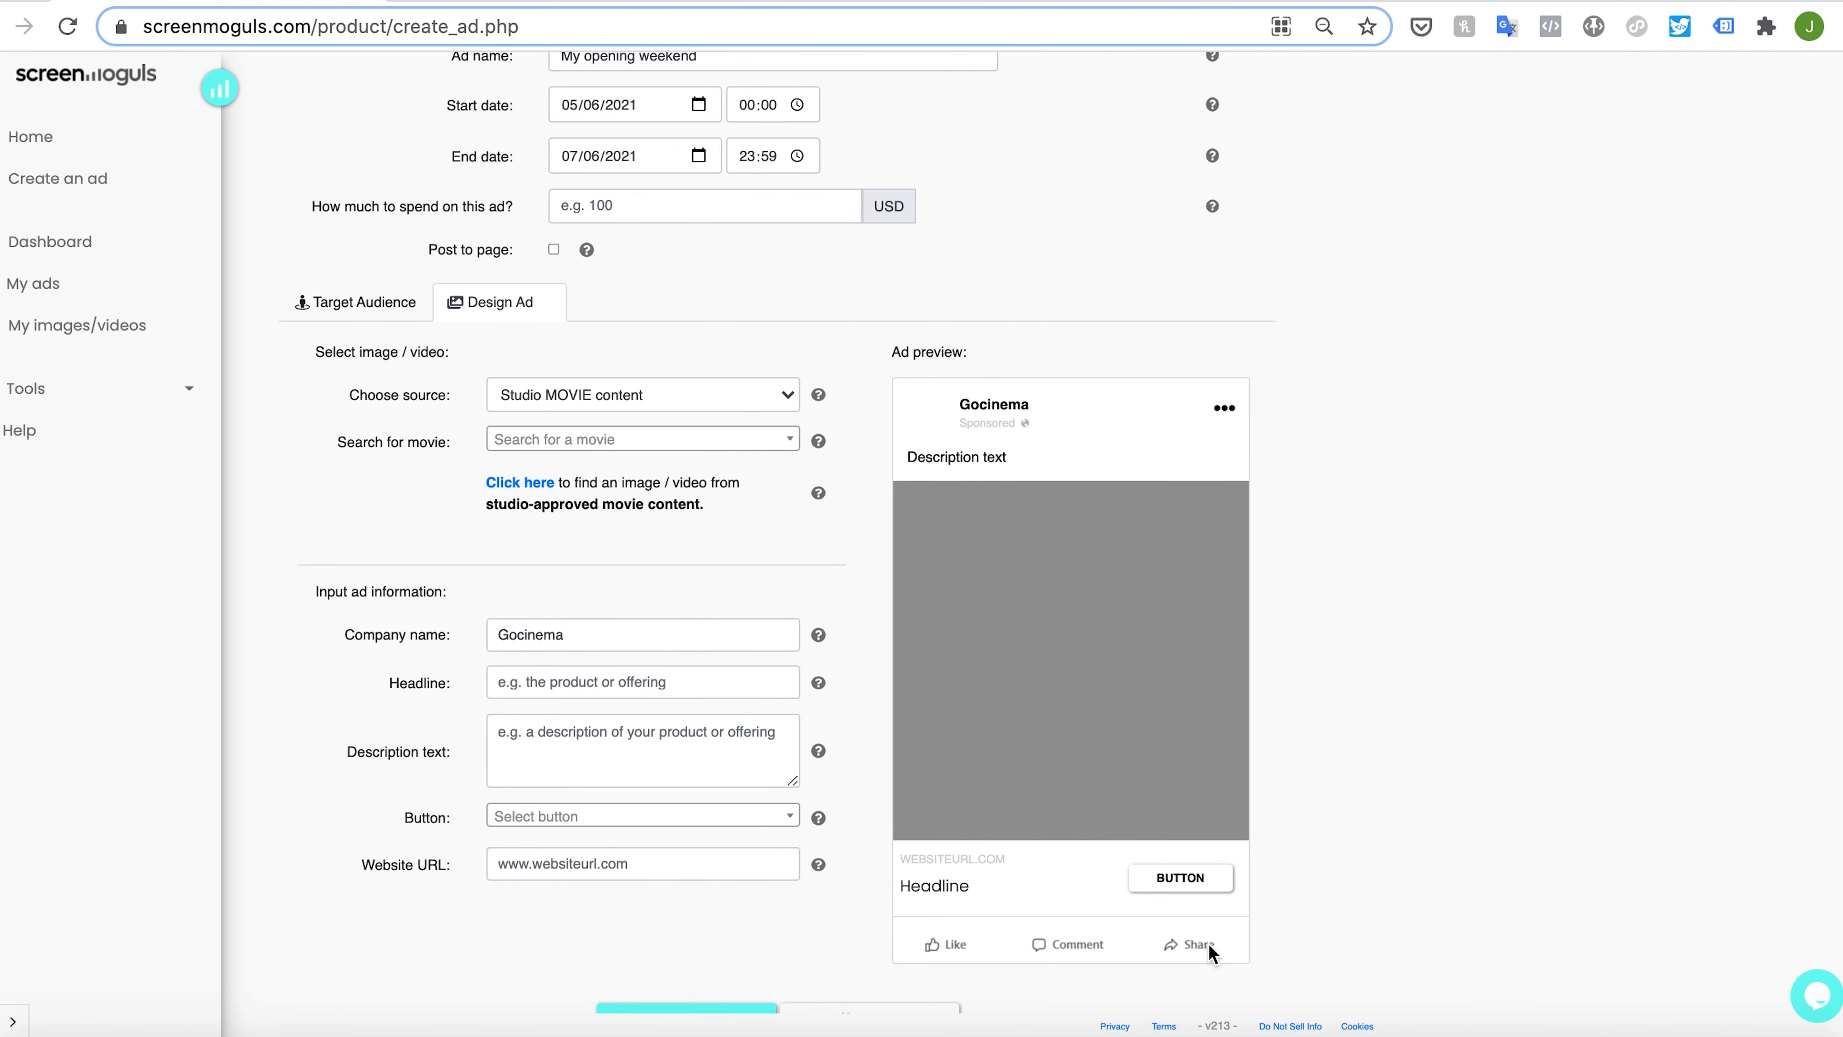
click(715, 409)
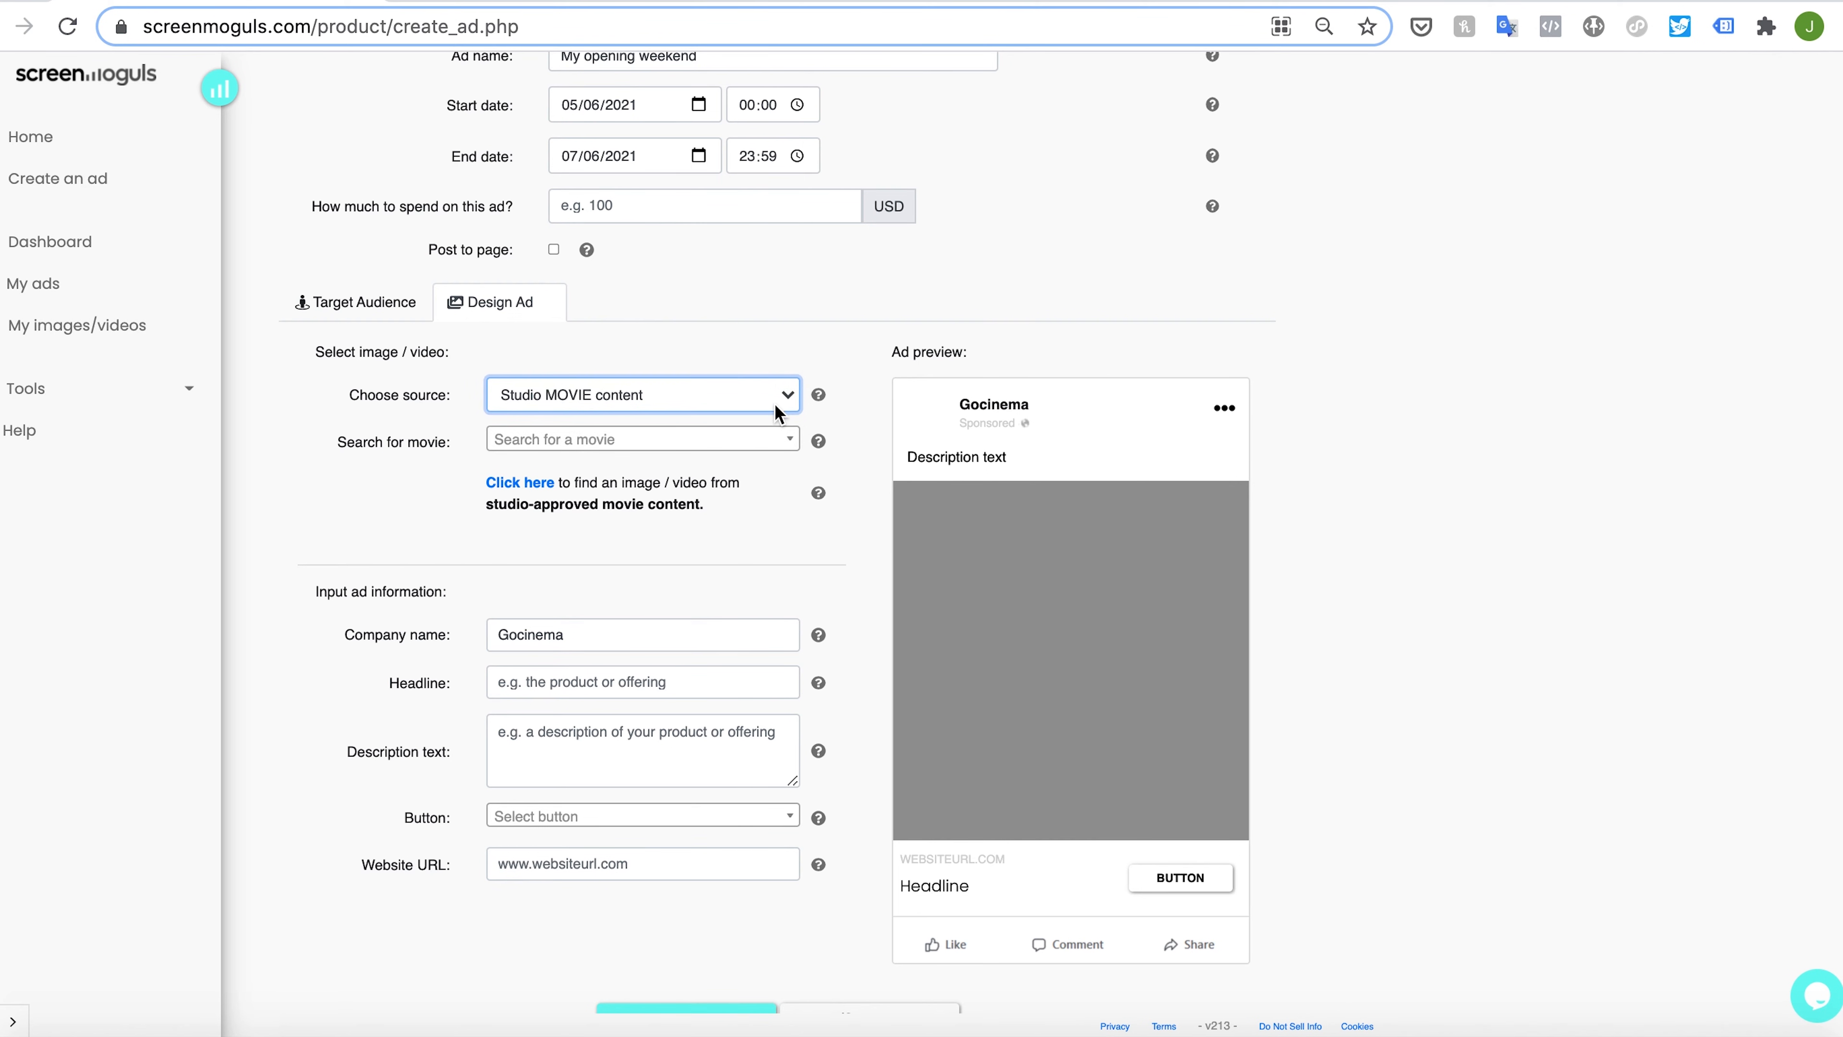
click(784, 407)
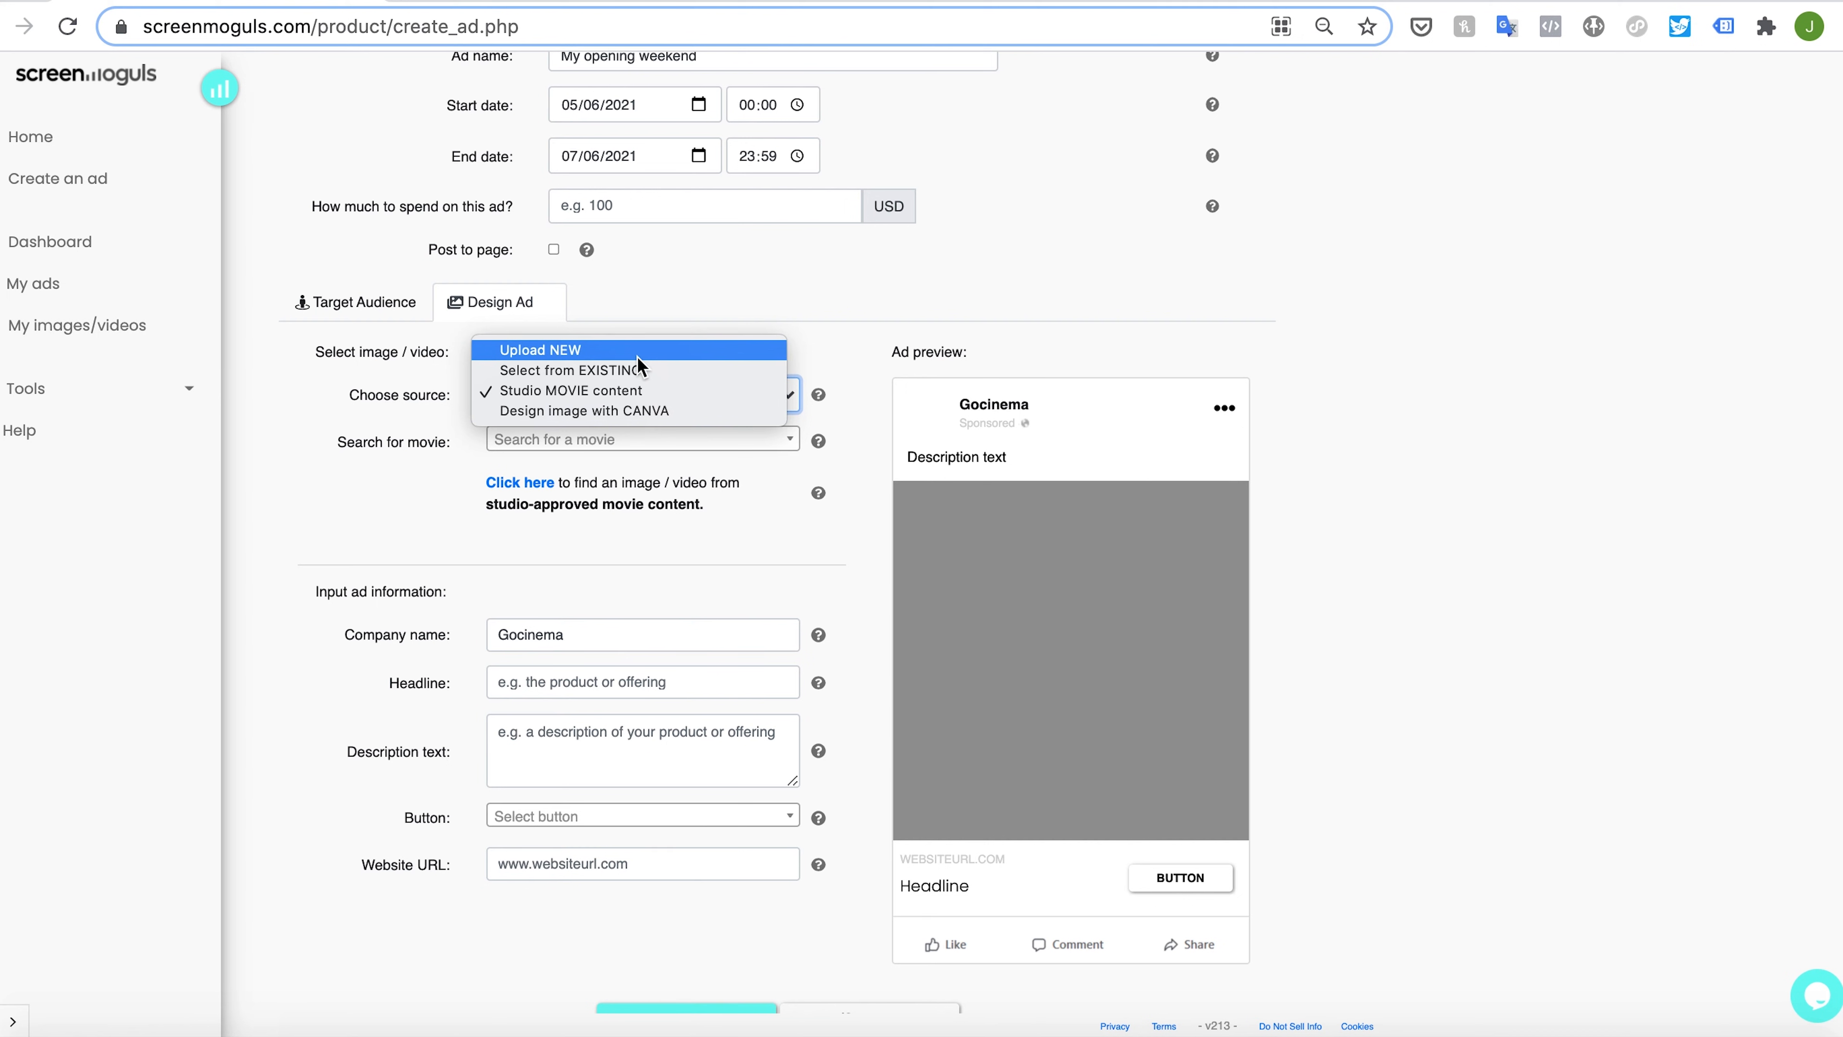
click(574, 350)
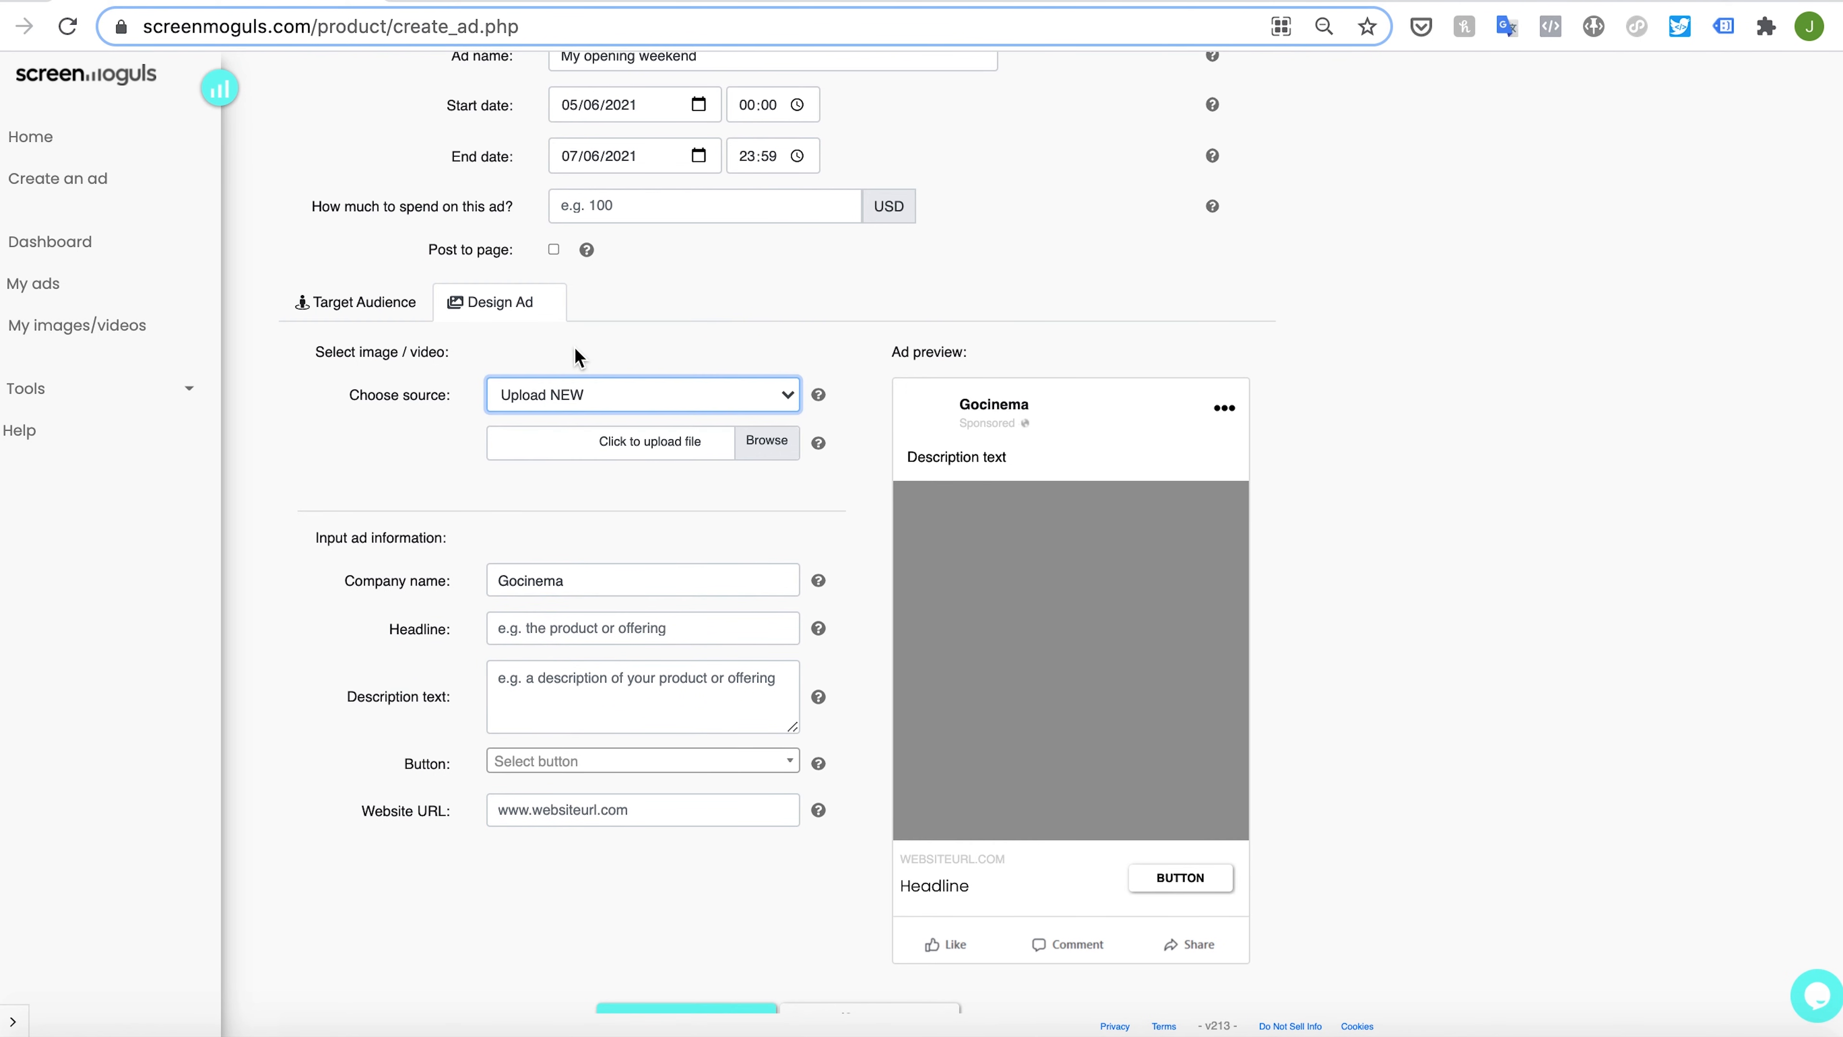
Upload the file SM icon - resied.png from Creative Cloud Files as the ad image.
click(765, 439)
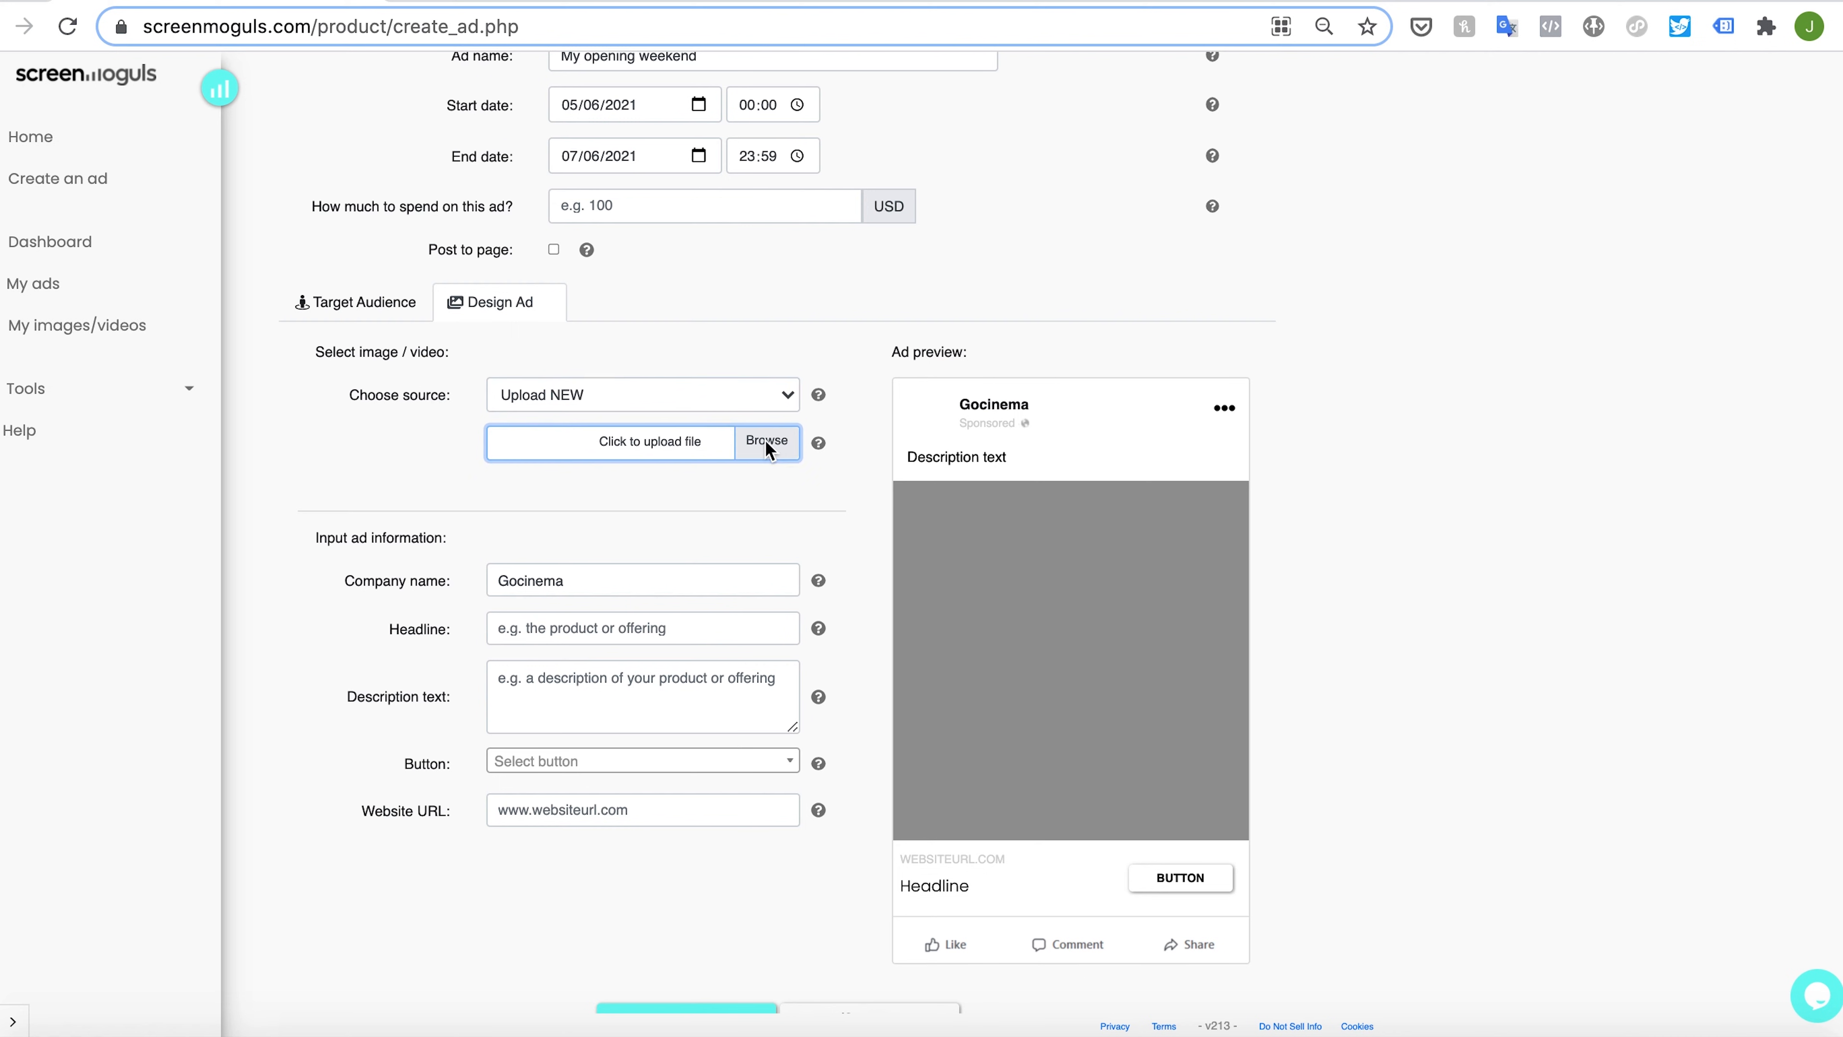
drag(854, 204, 854, 520)
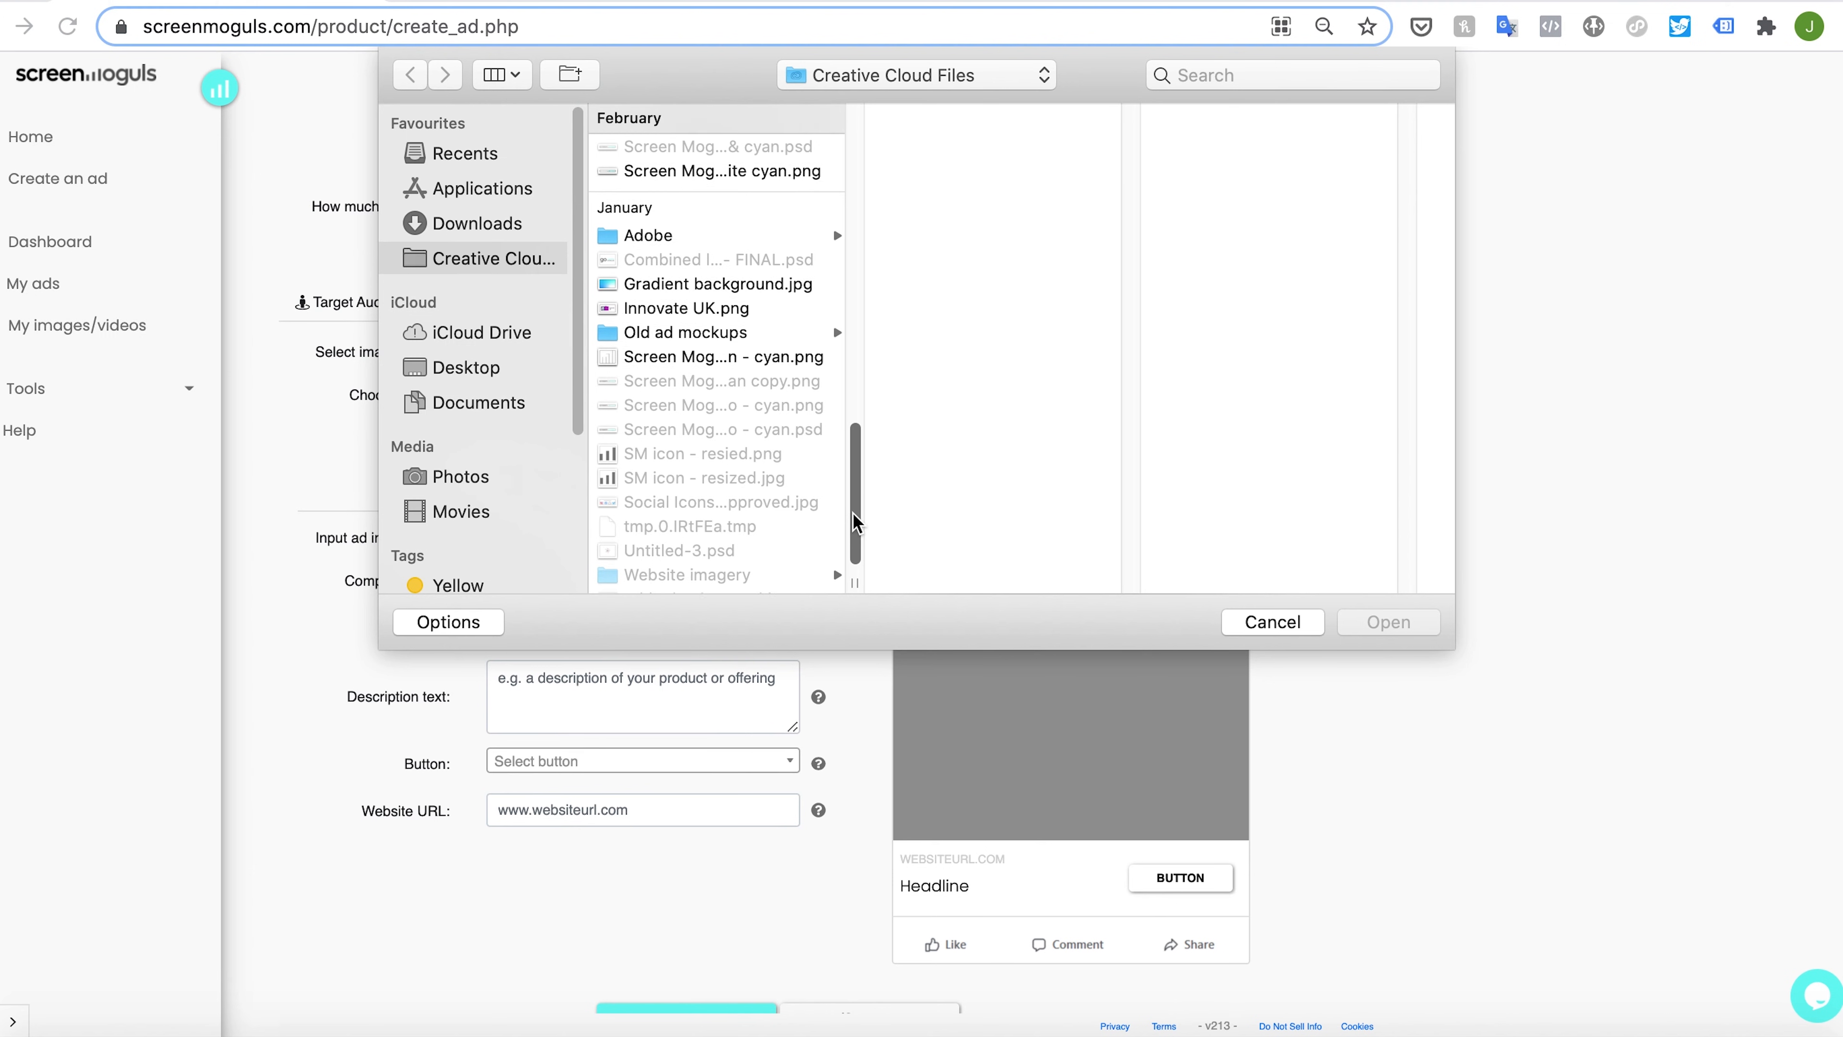
click(682, 454)
click(1419, 629)
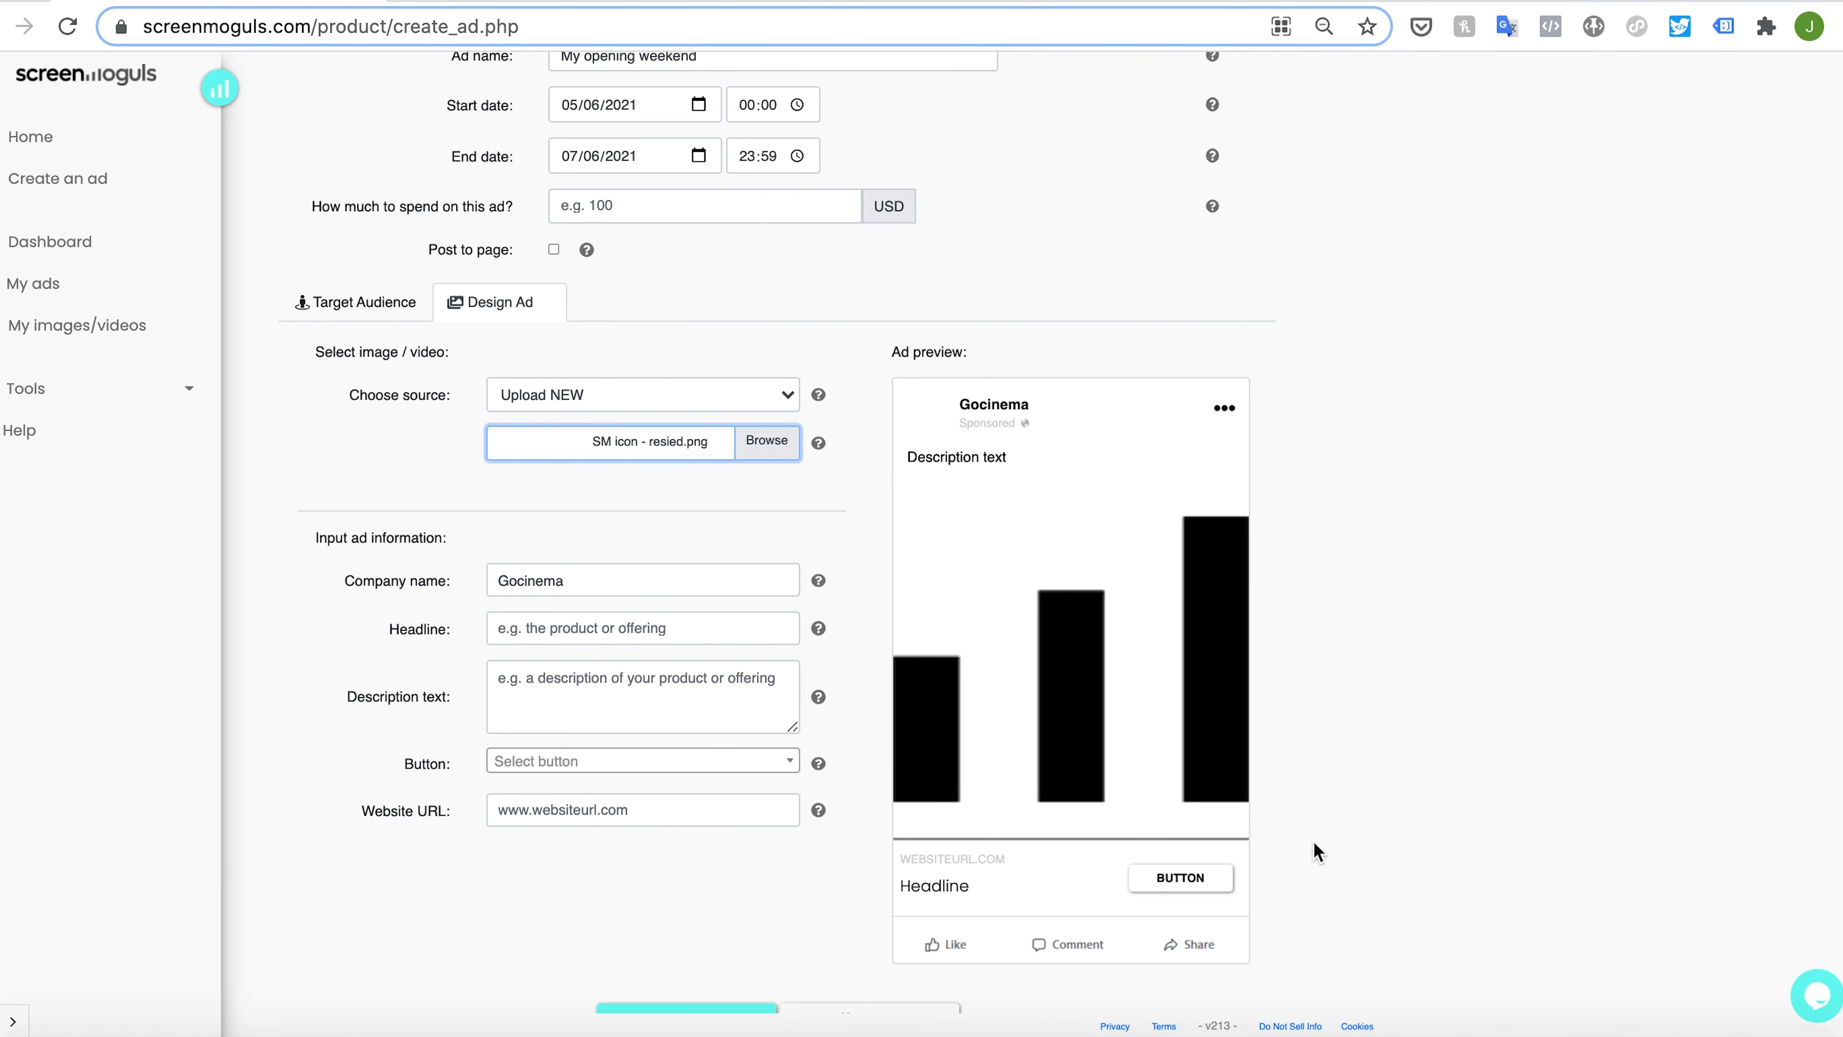
Switch the image source to Select from EXISTING and choose the first Nomadland "Get Tickets" video, ID 12940, from the library.
click(790, 400)
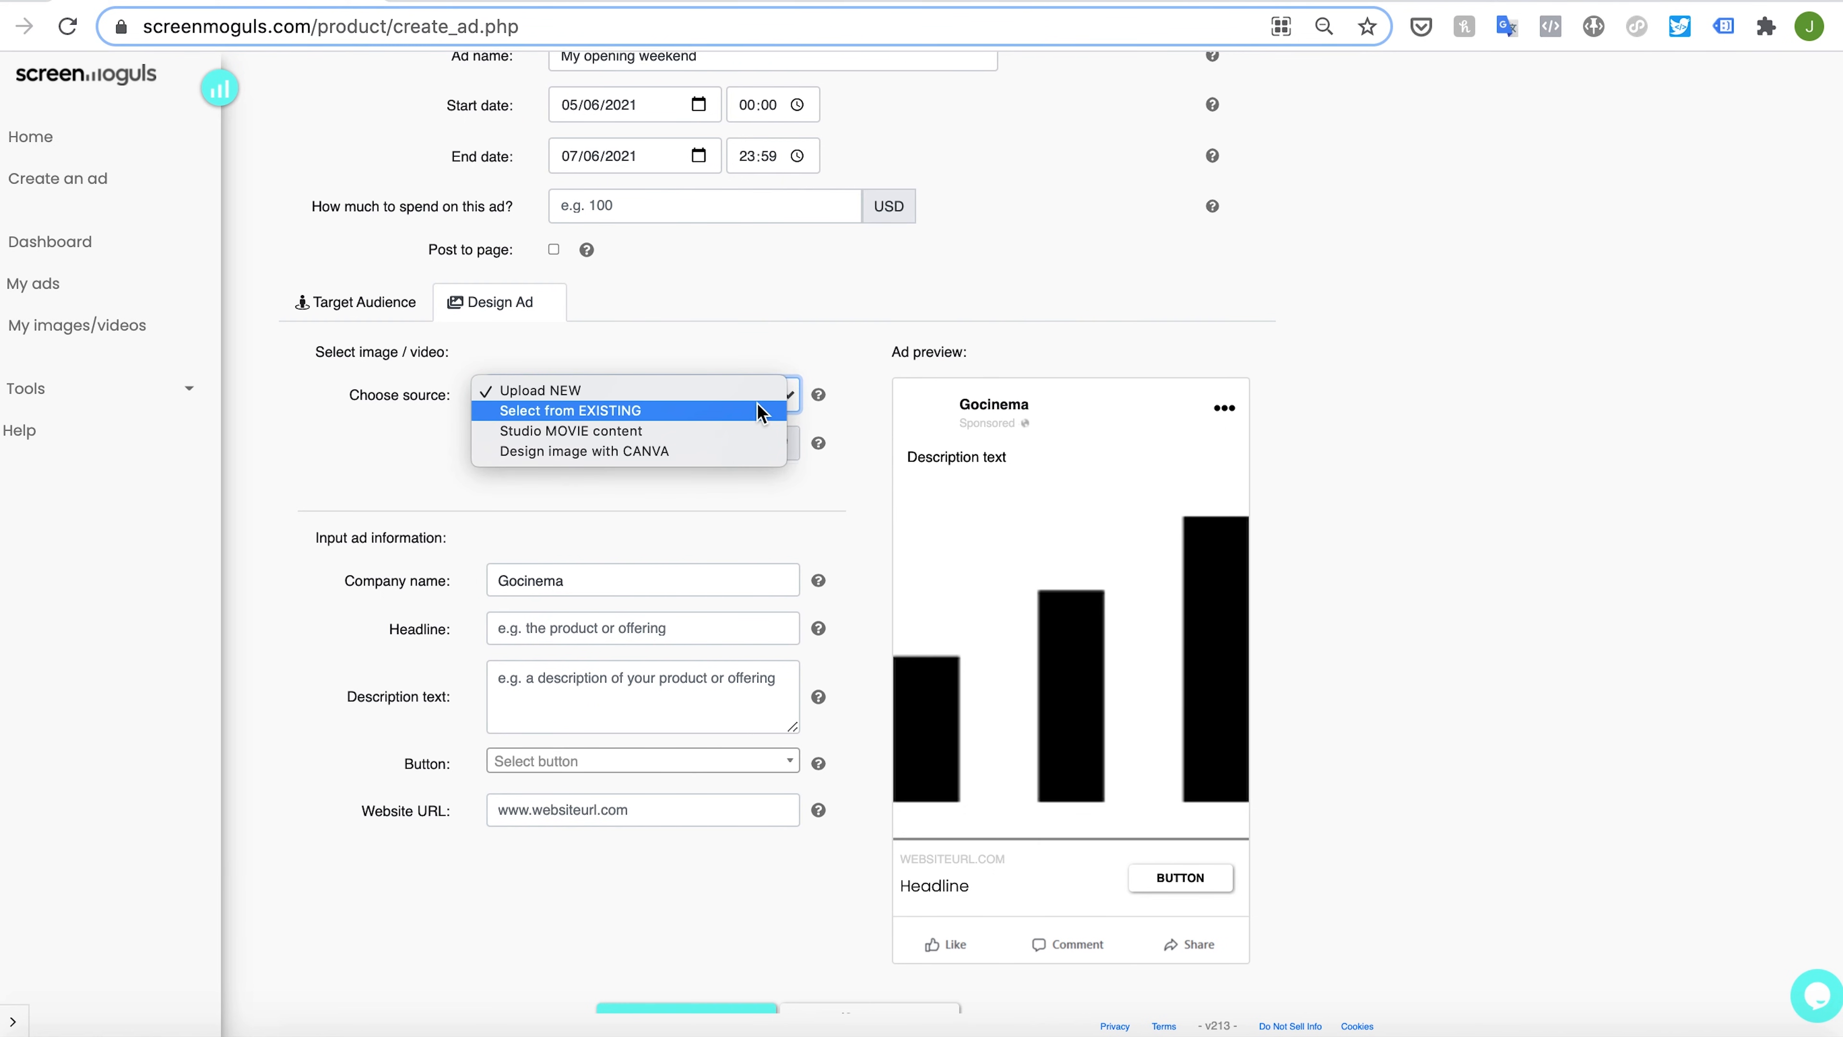
click(643, 410)
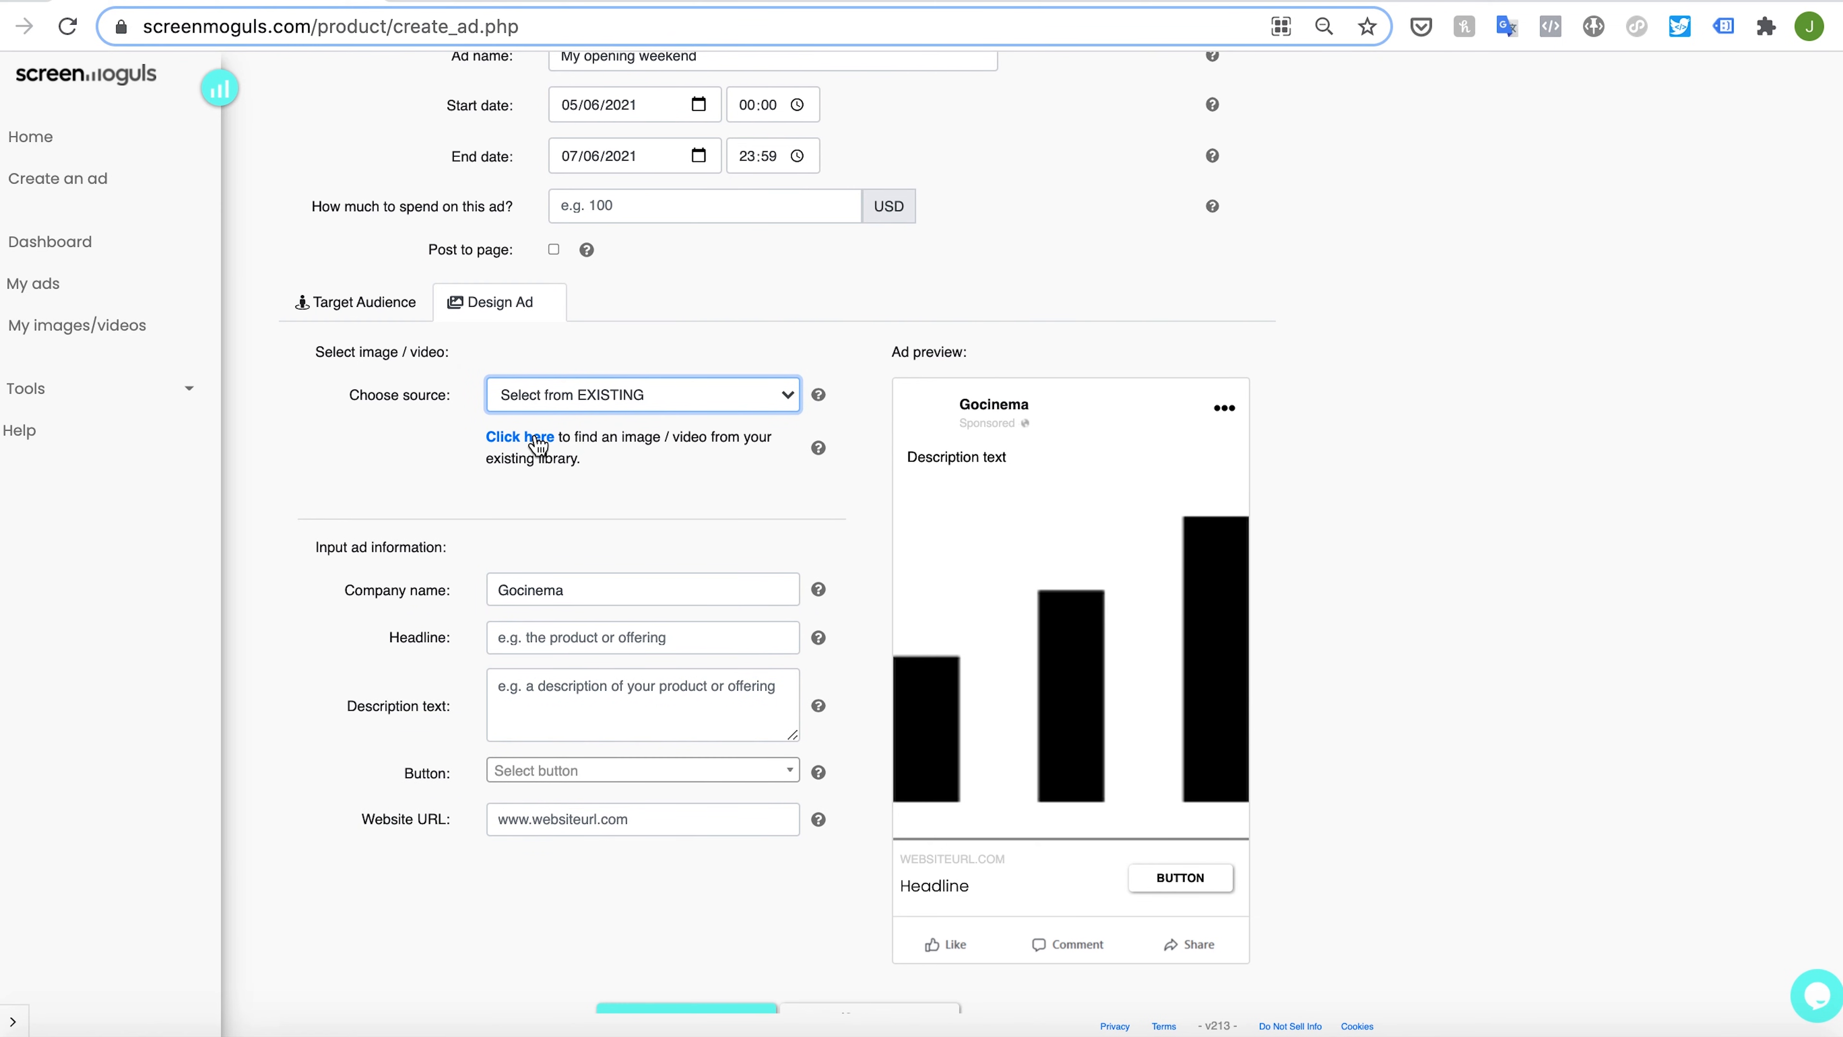
click(511, 441)
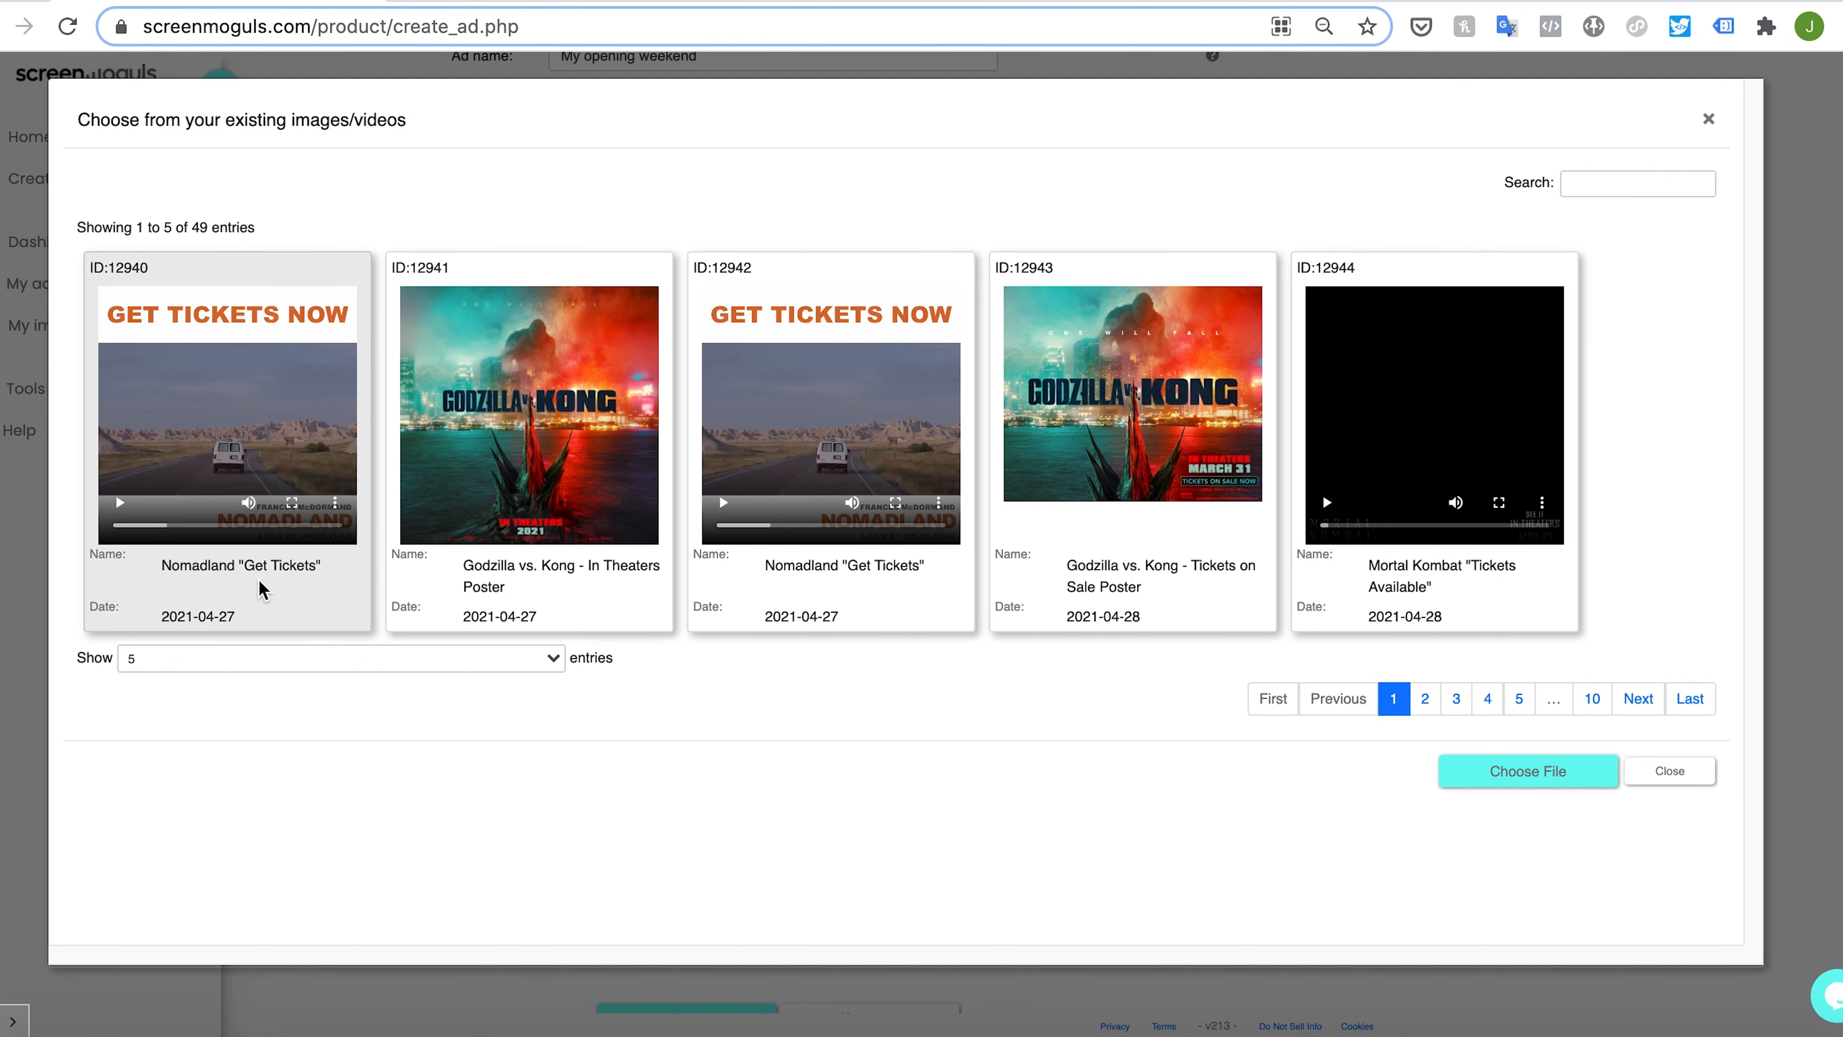
click(260, 564)
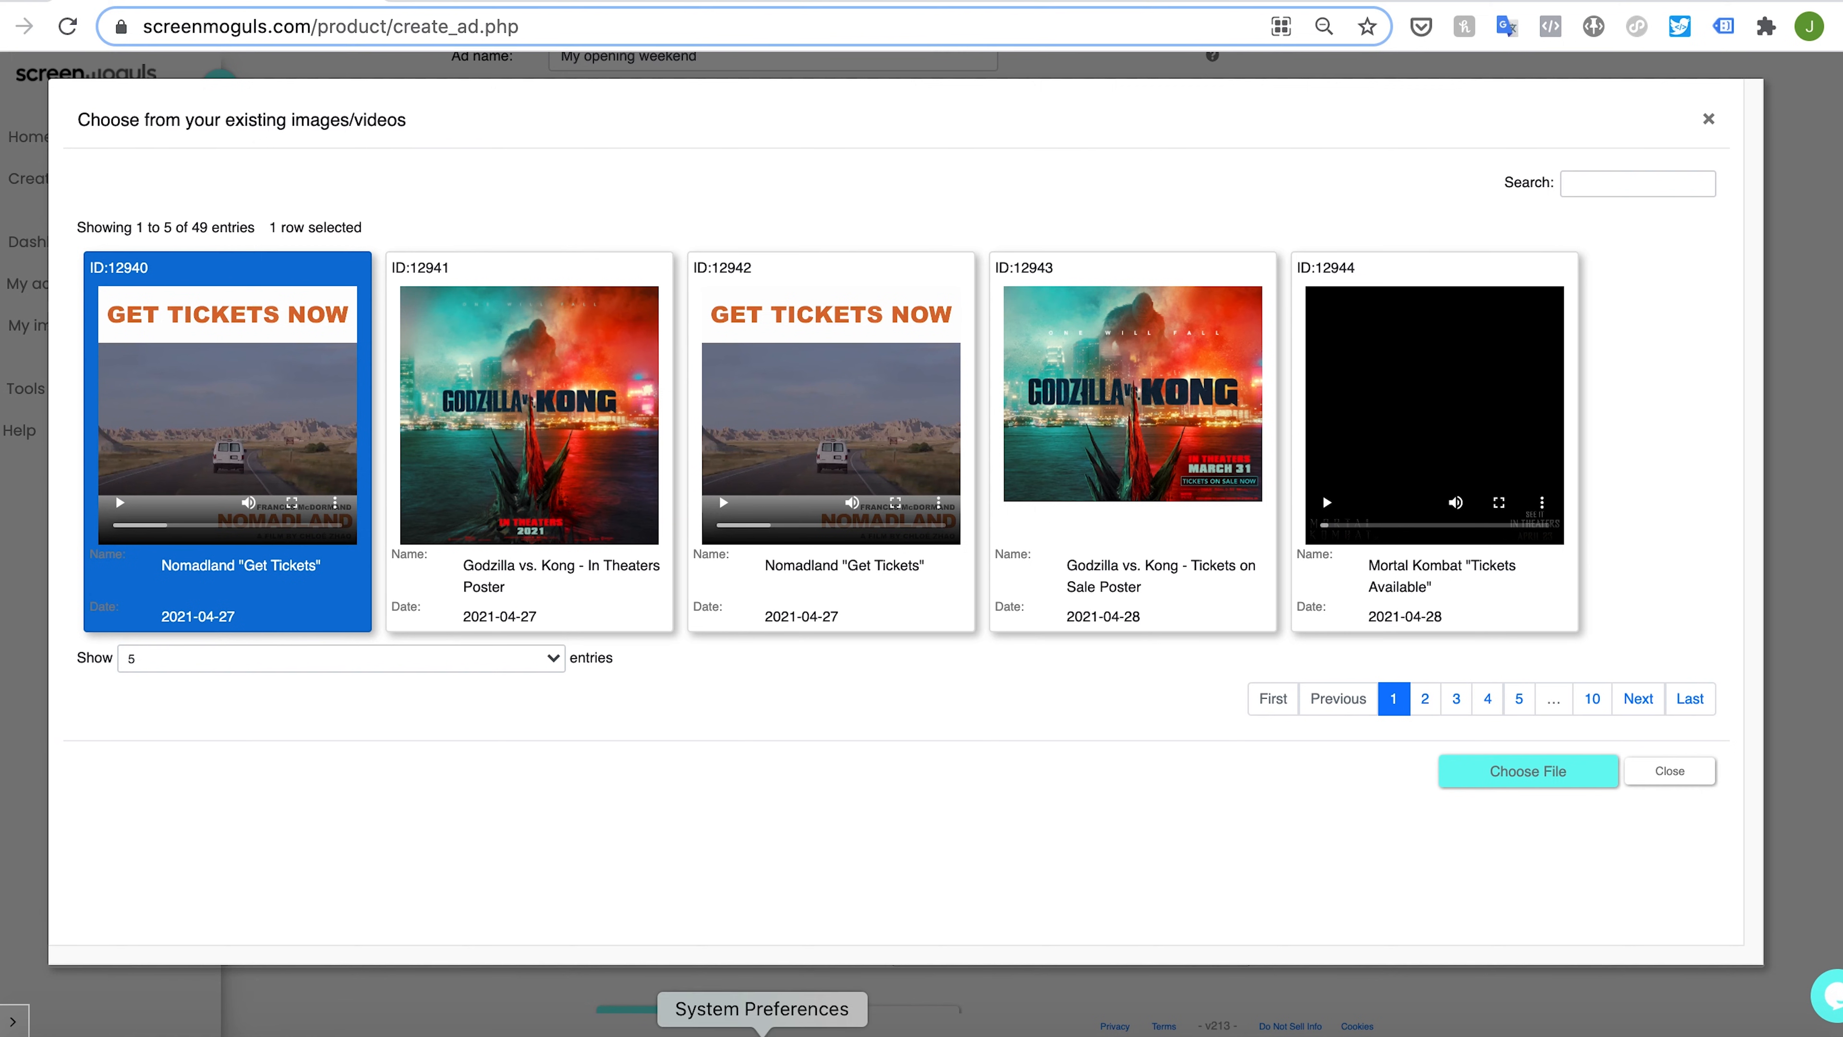
click(1530, 789)
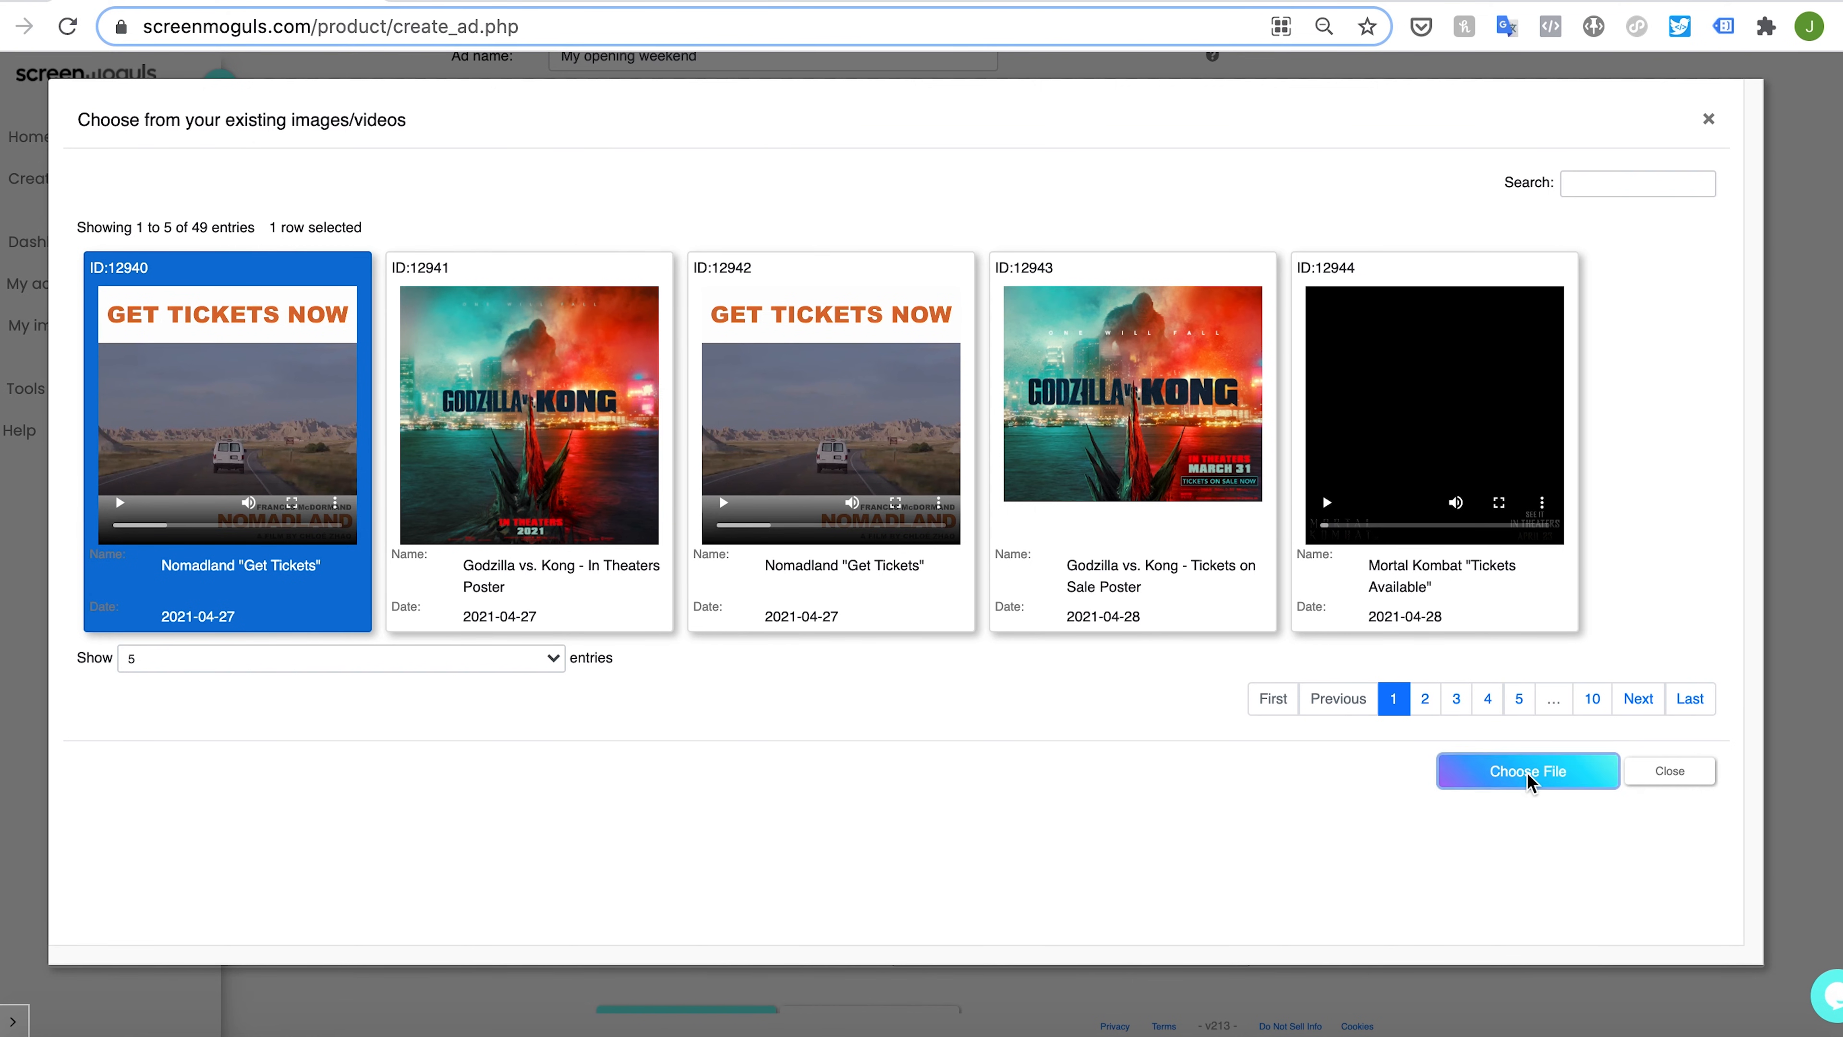
click(1530, 789)
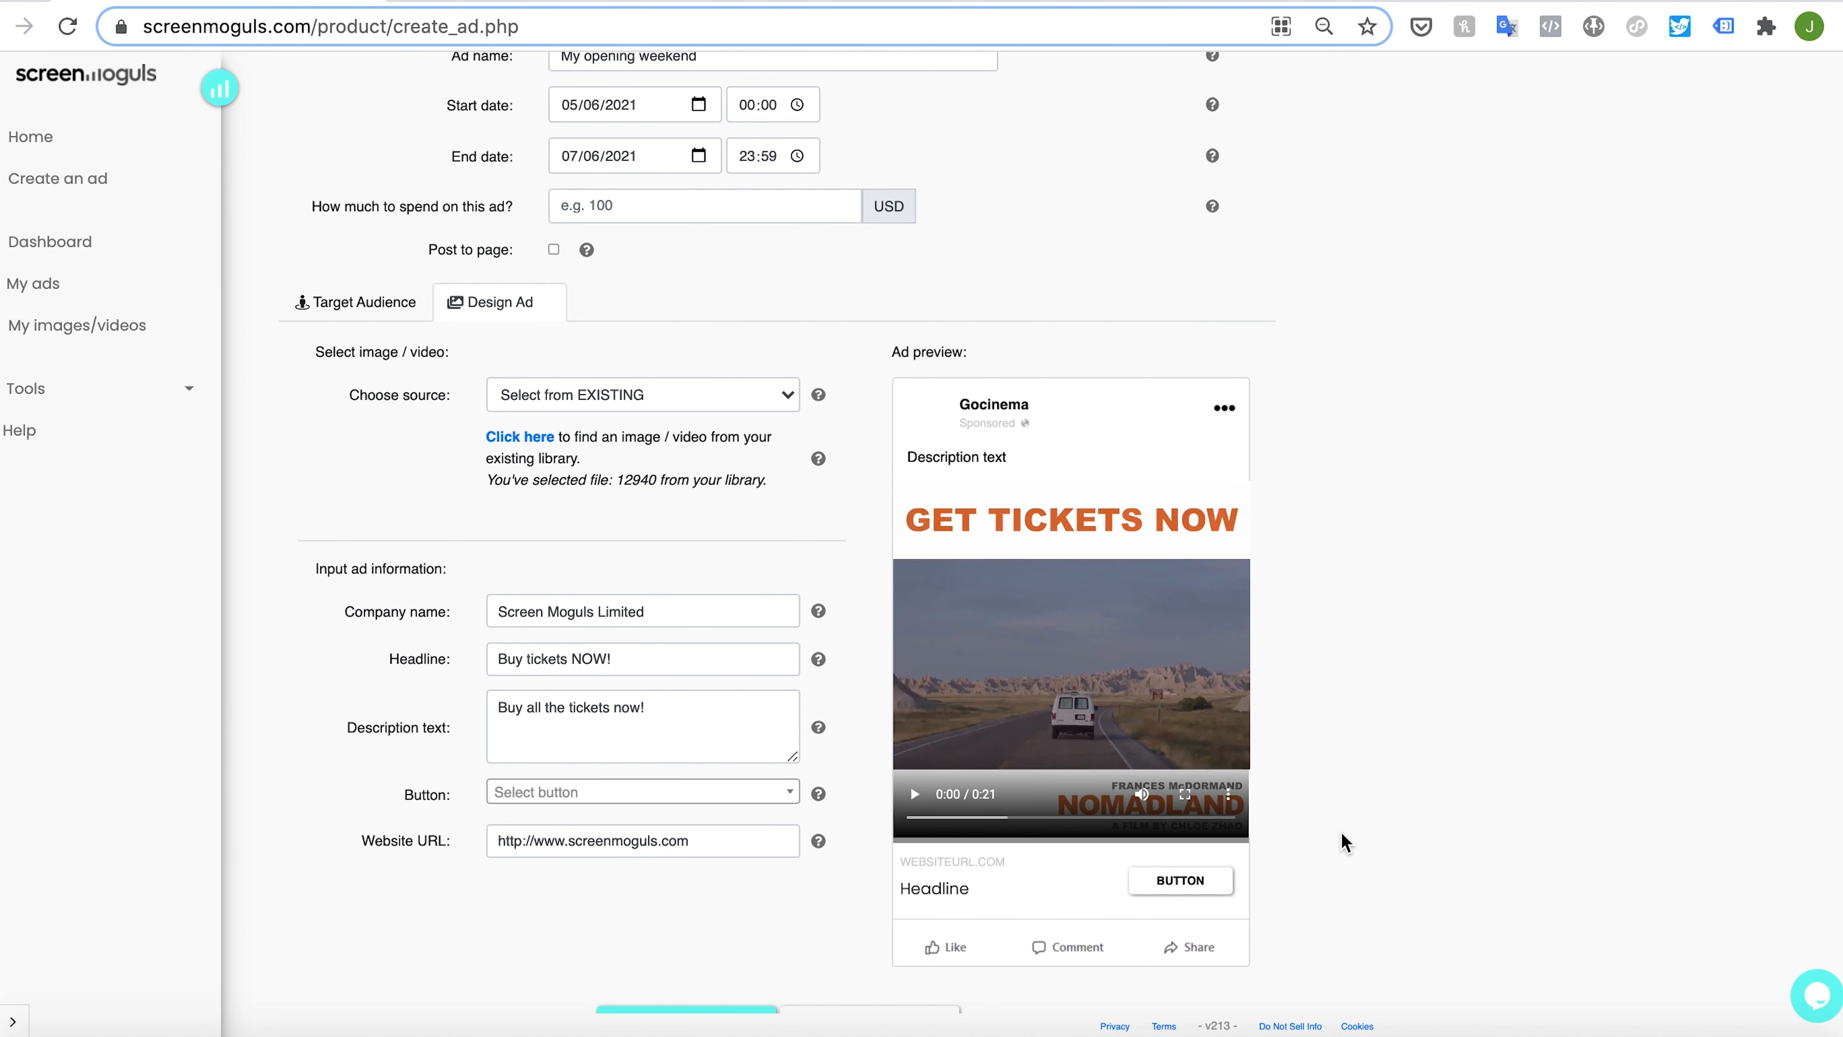
Set the image source to Studio MOVIE content and select the movie A Quiet Place Part II.
click(769, 401)
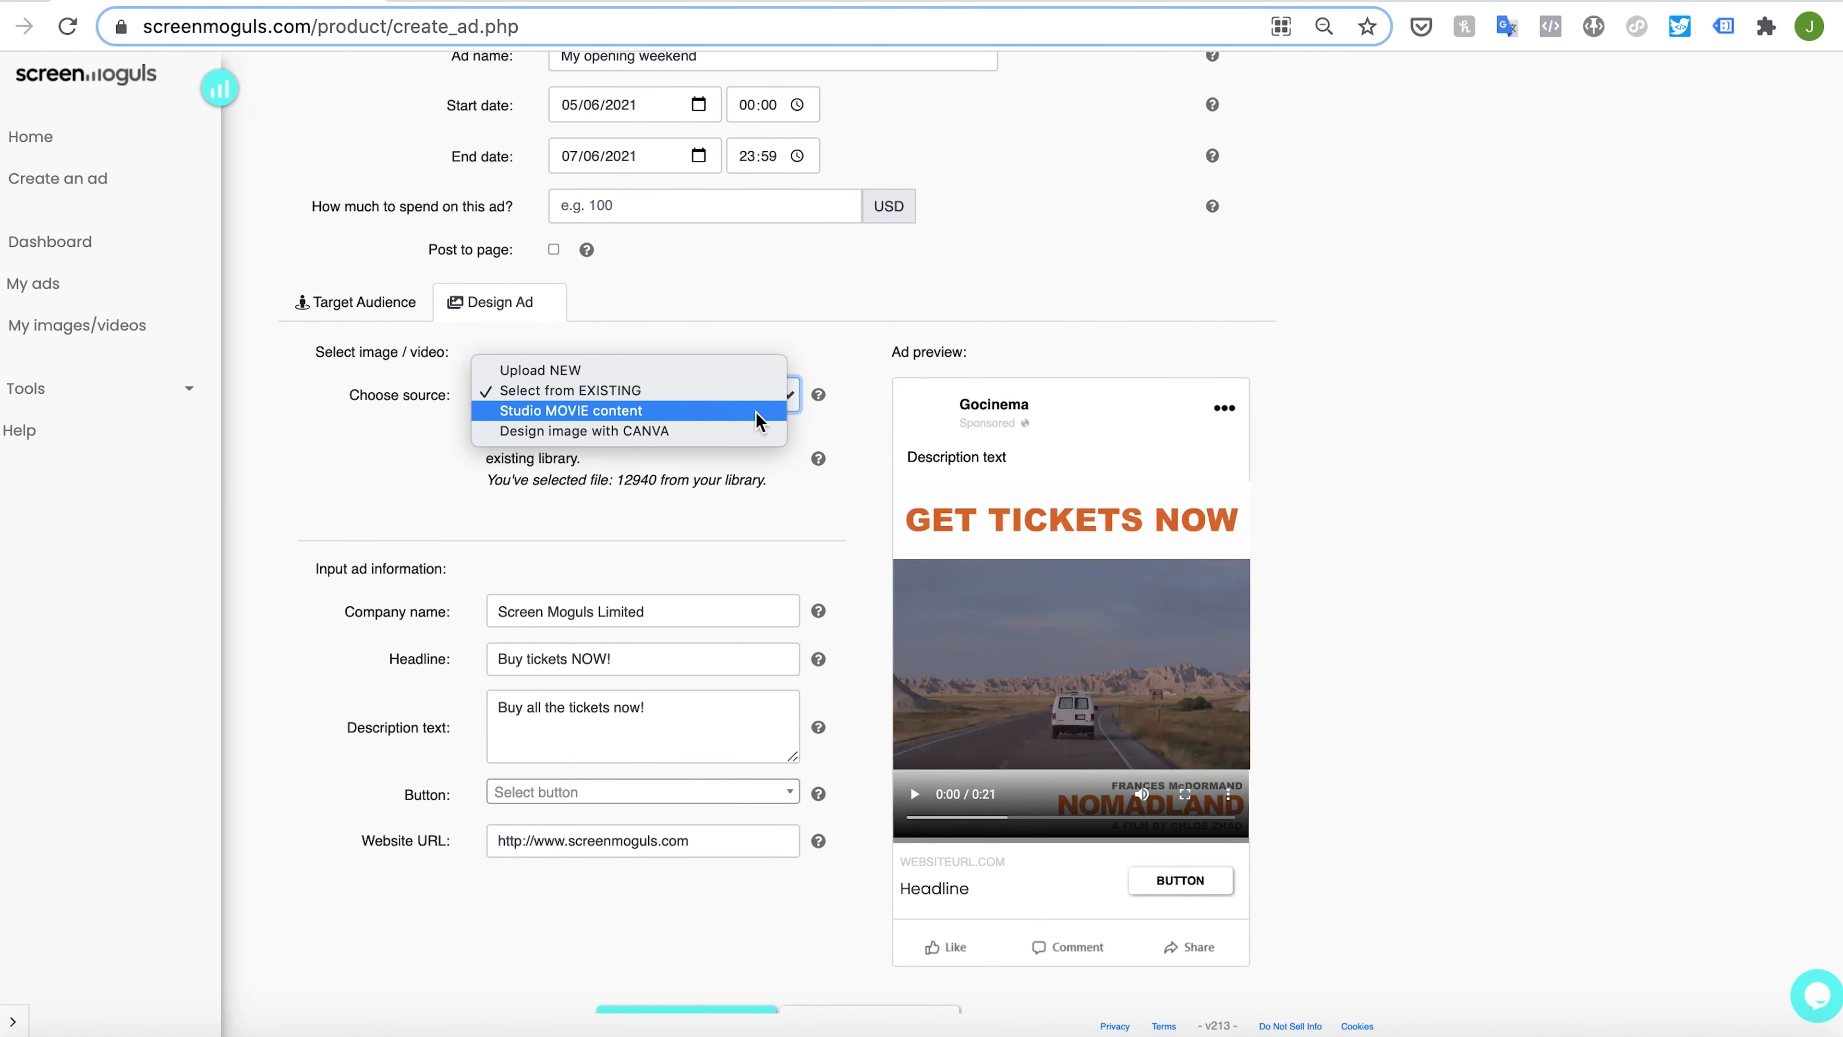
click(756, 412)
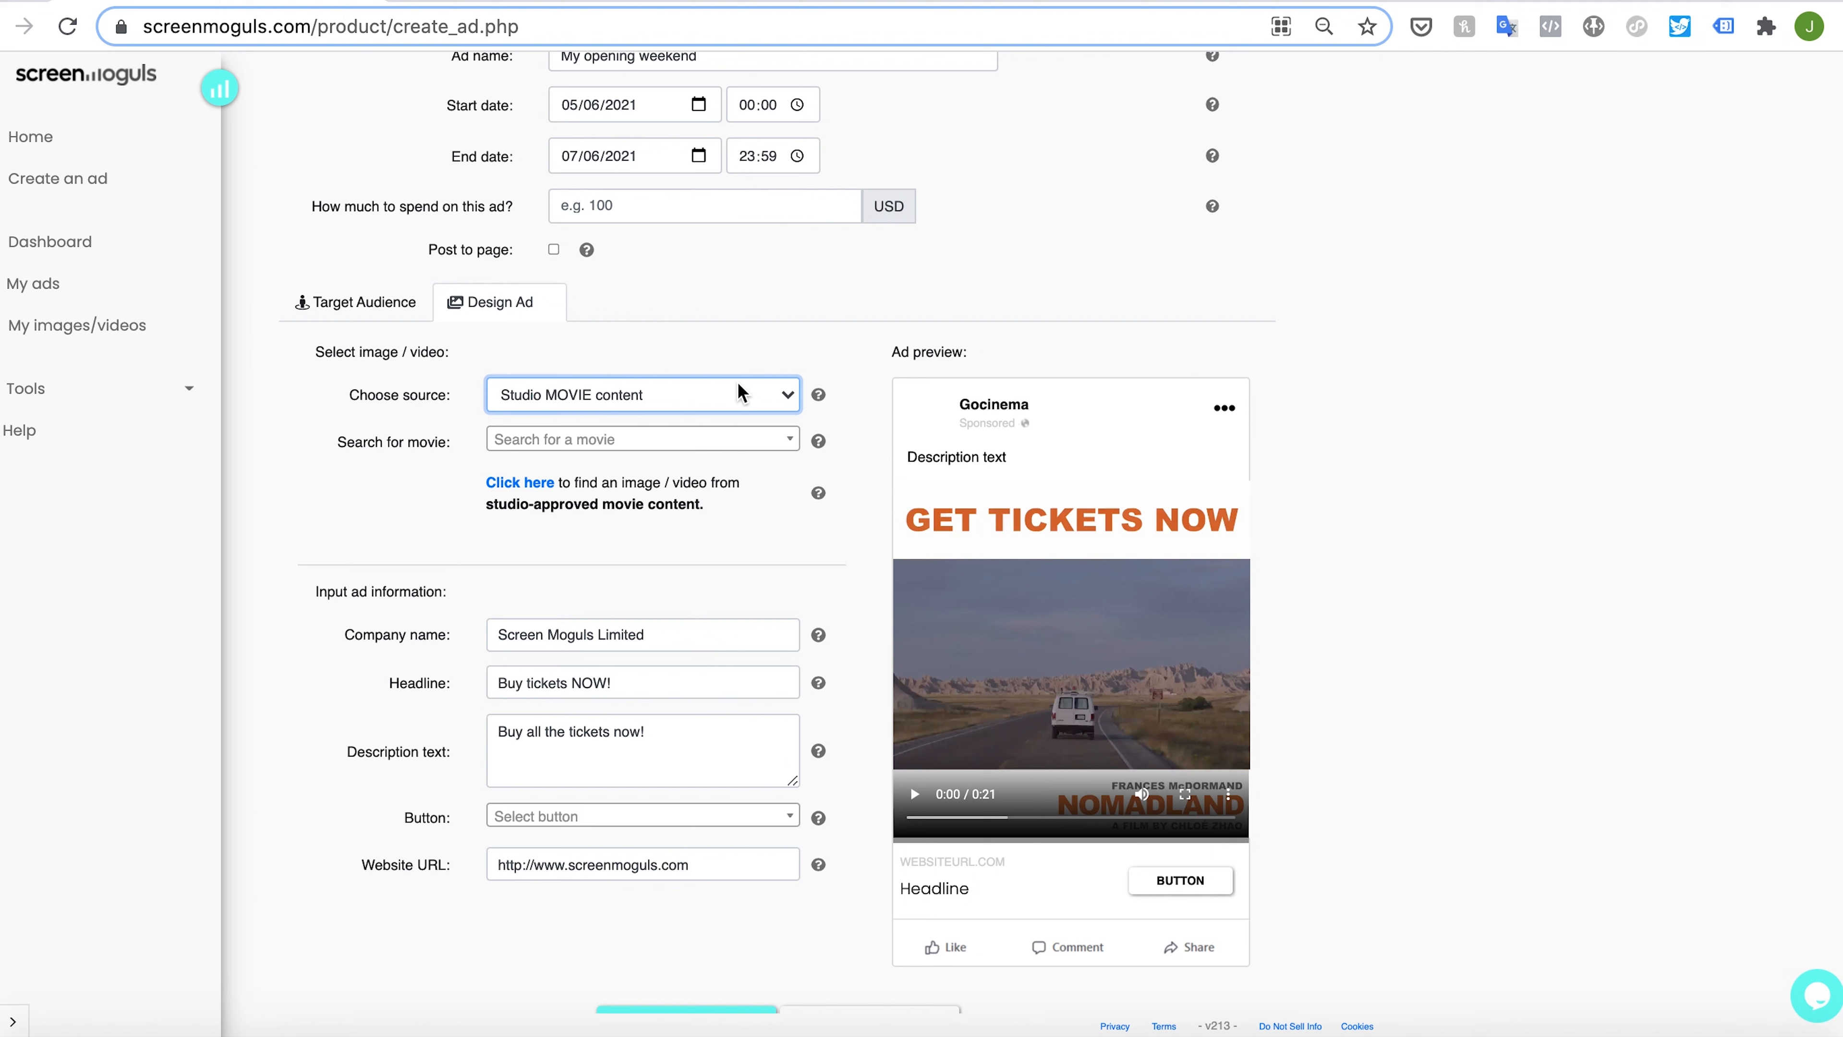
click(638, 439)
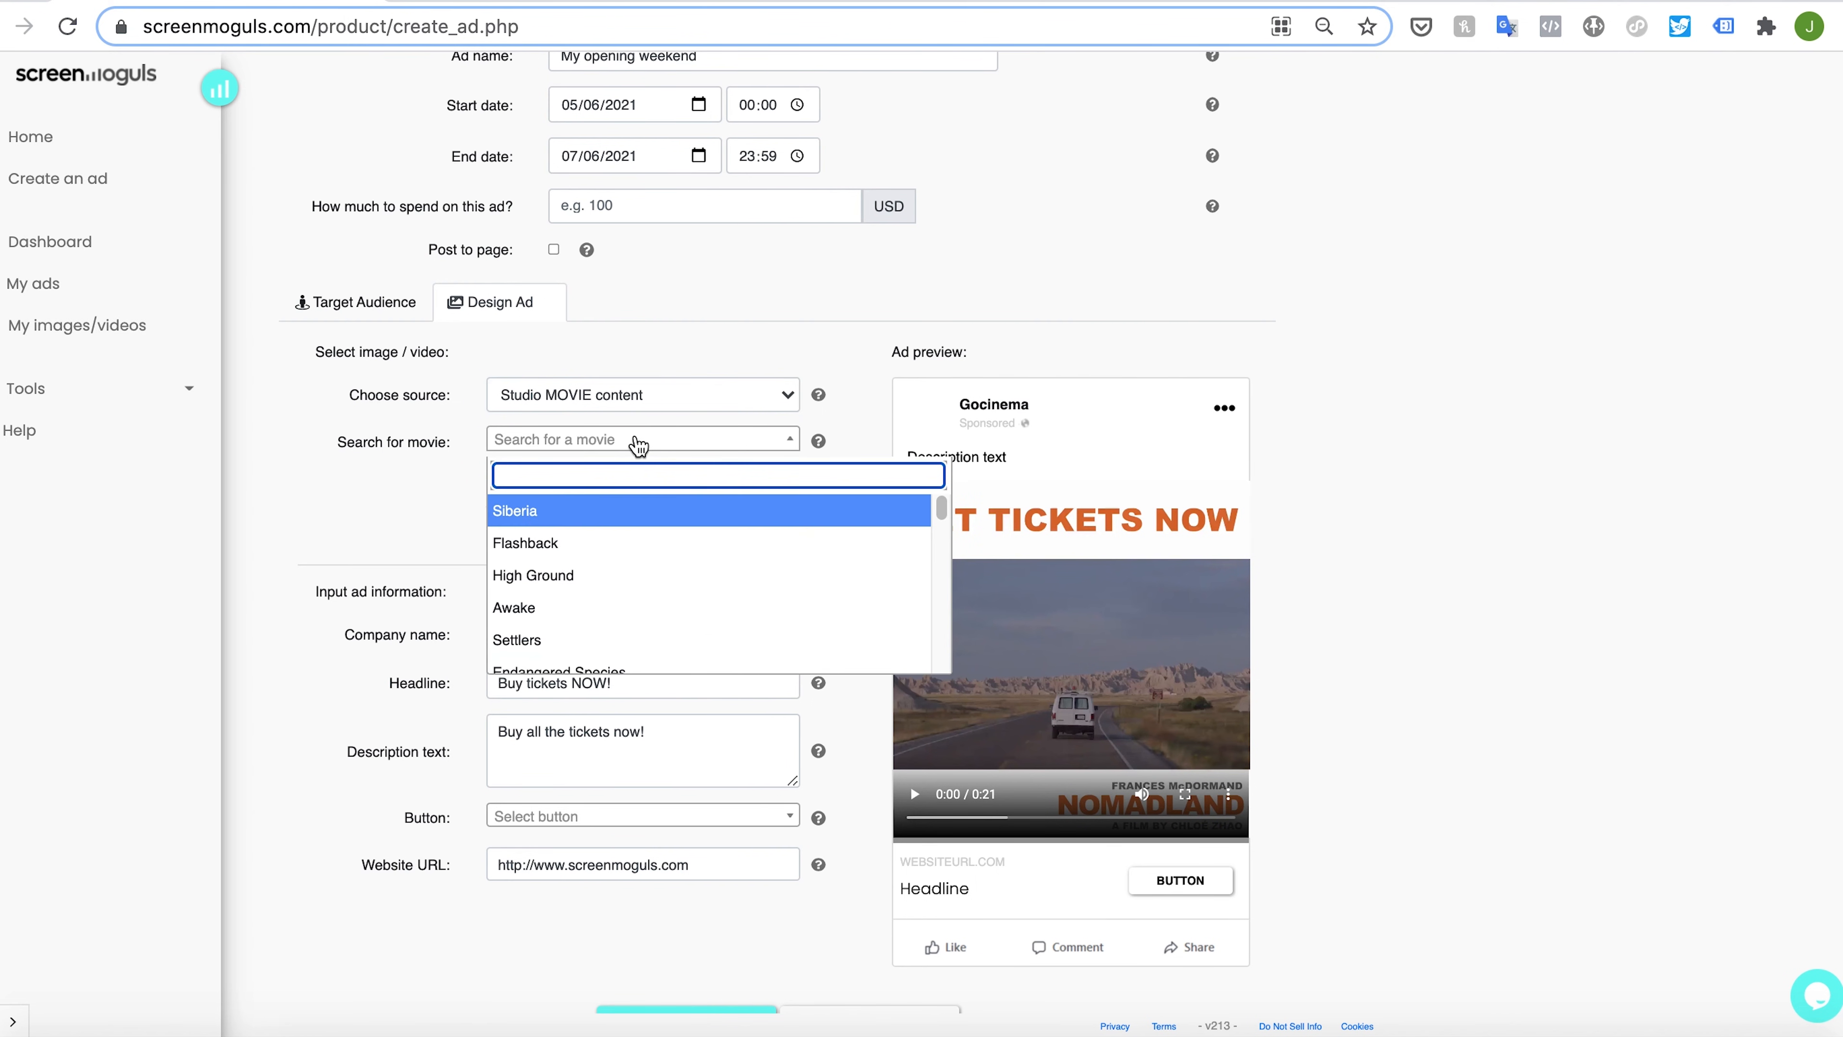
text(qu)
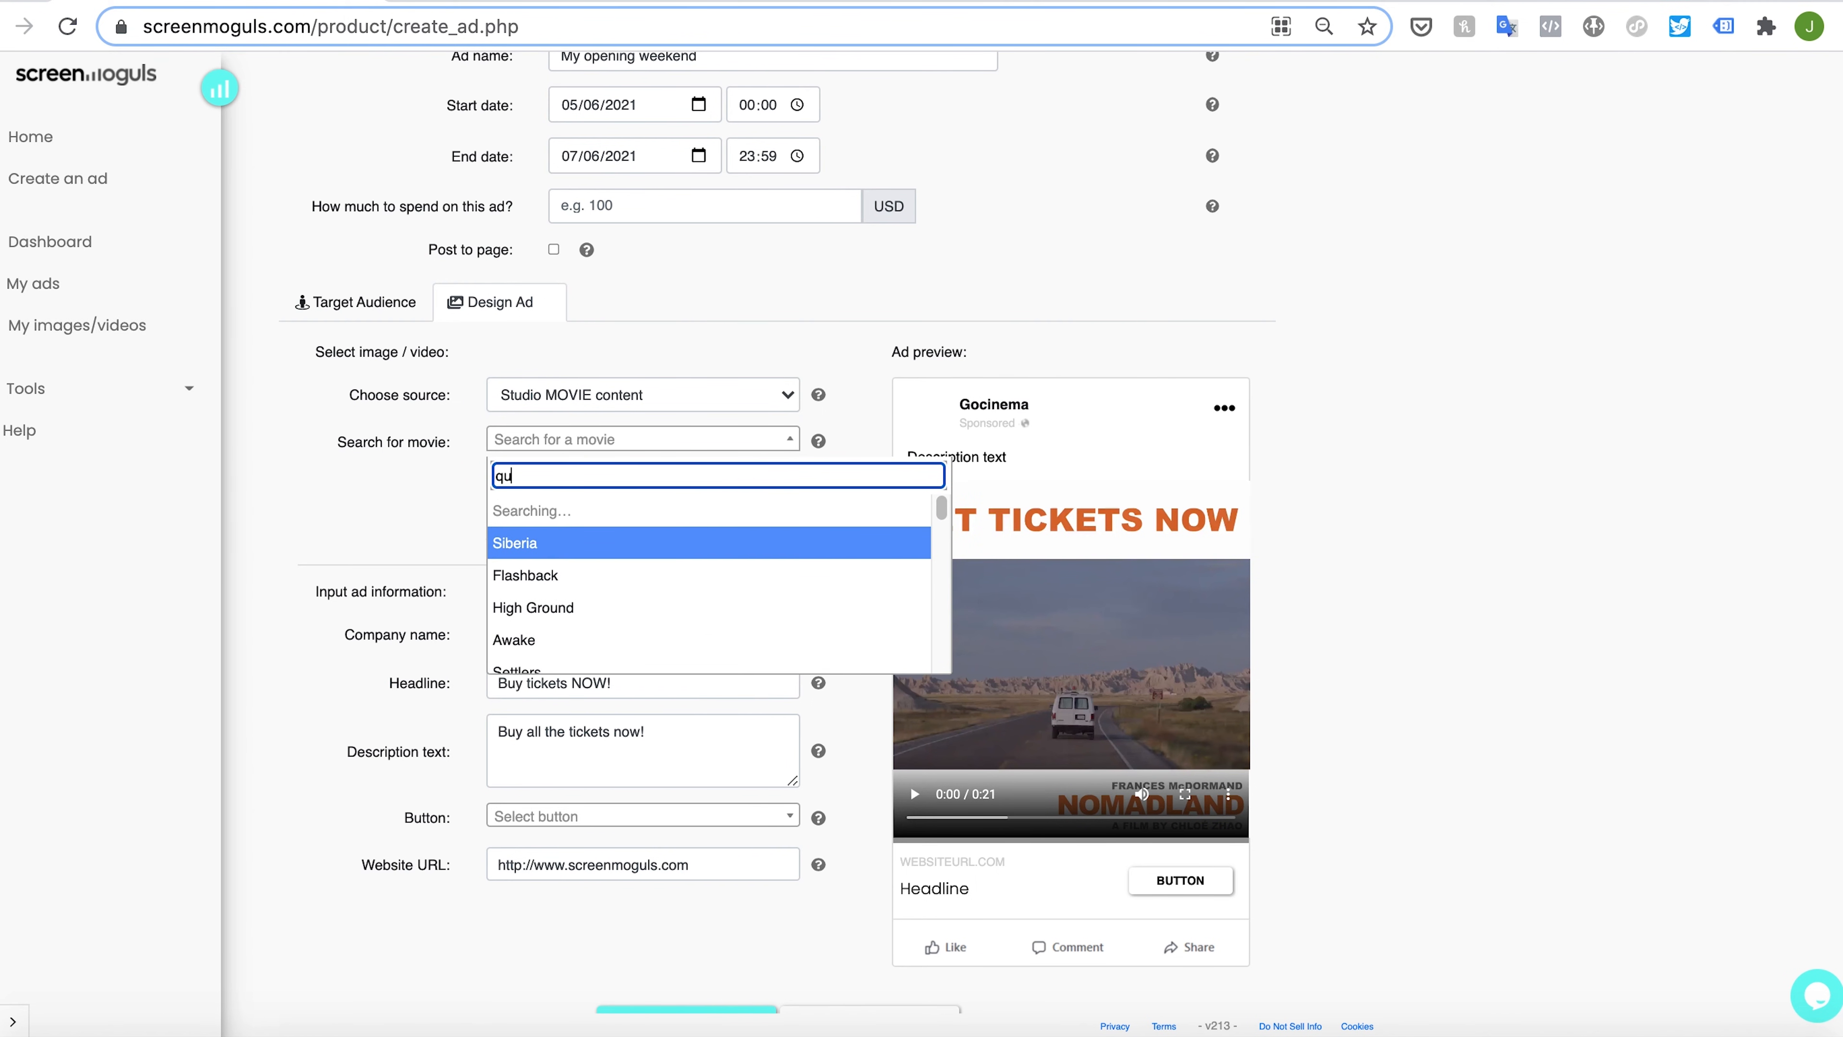
text(iet)
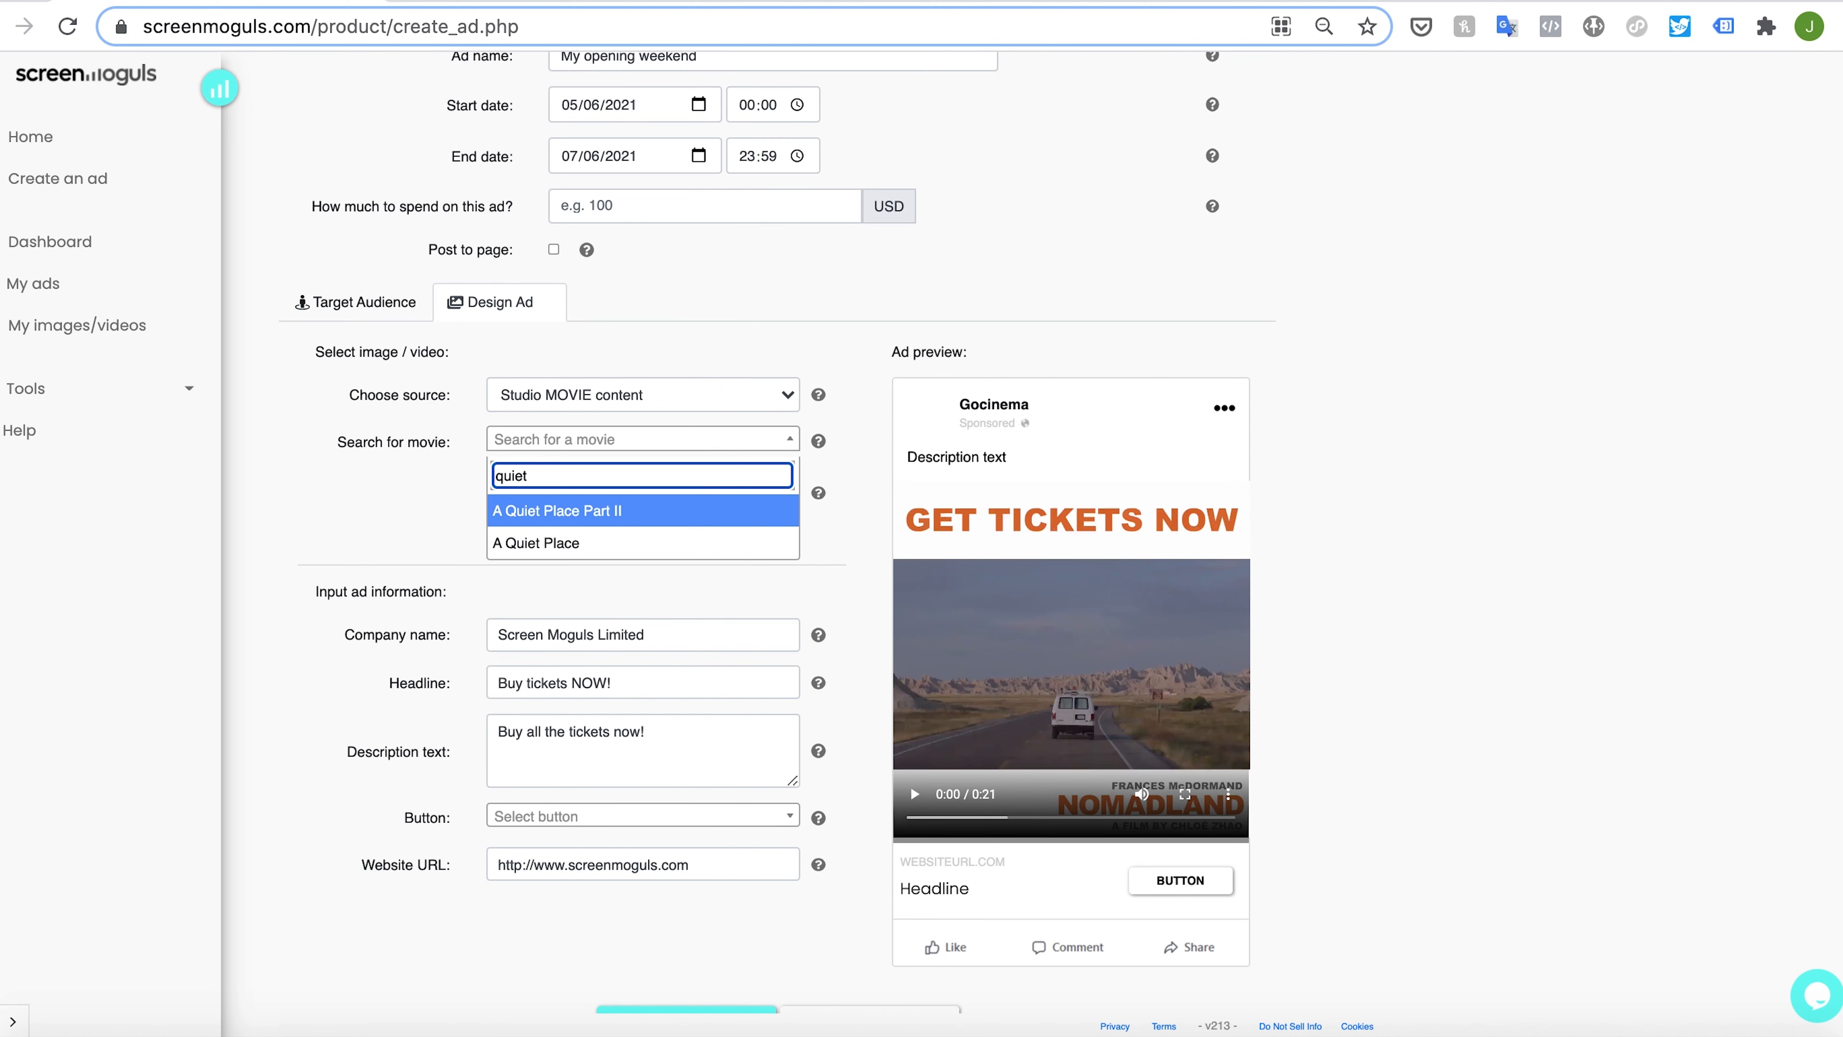
click(600, 515)
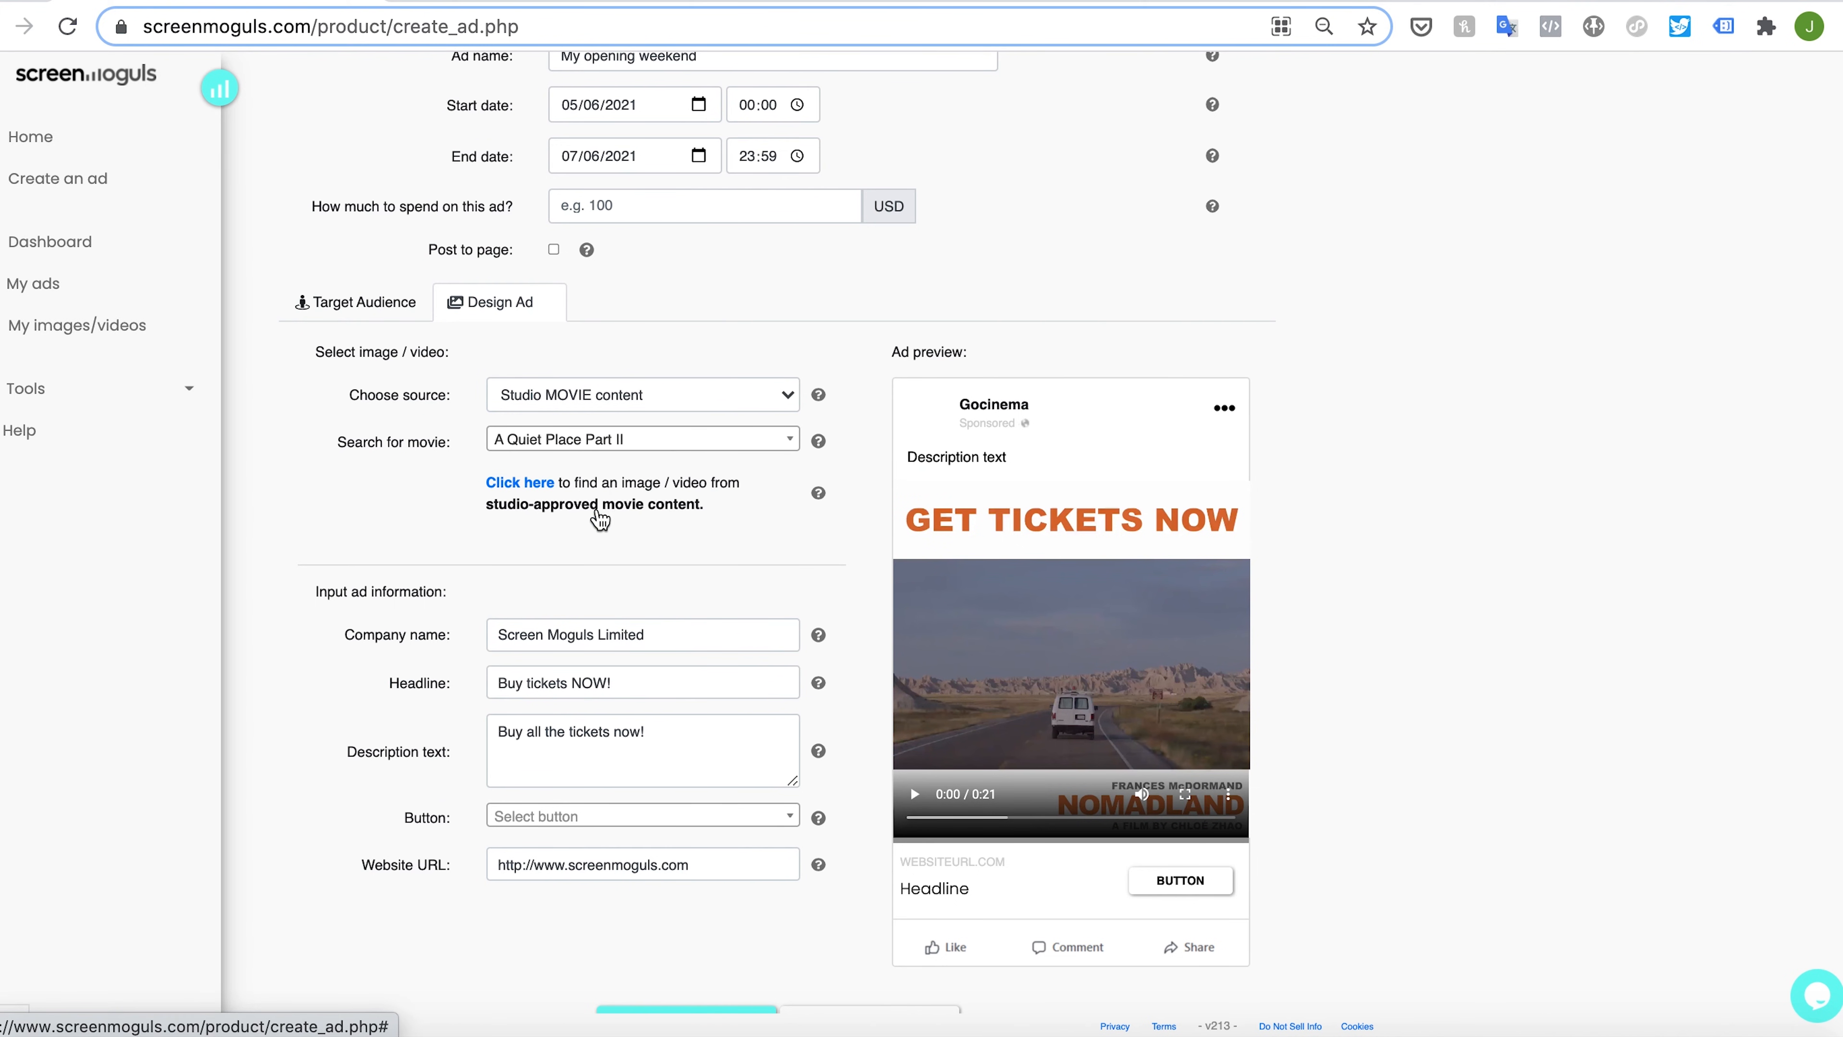
Choose A Quiet Place Part II - Ticket Banner 2, ID 14393, on page 4 of the studio-approved content as the ad image.
click(533, 484)
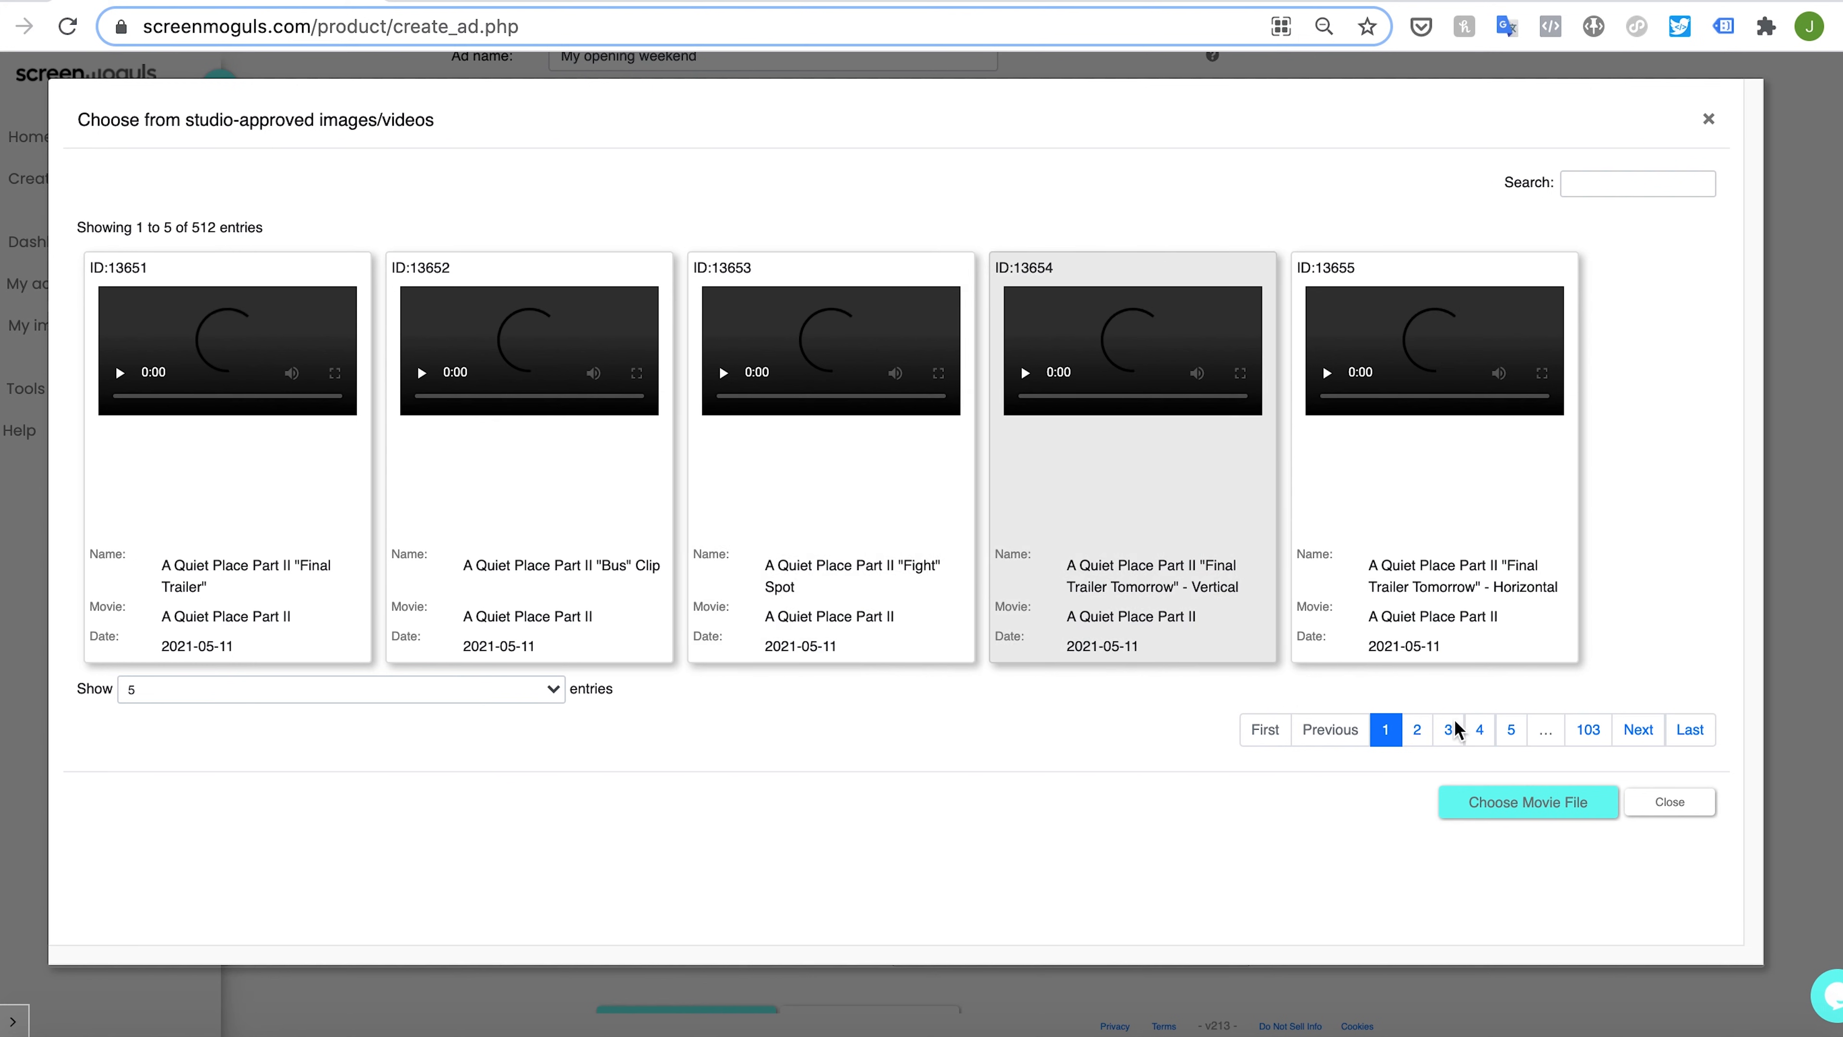
click(1479, 731)
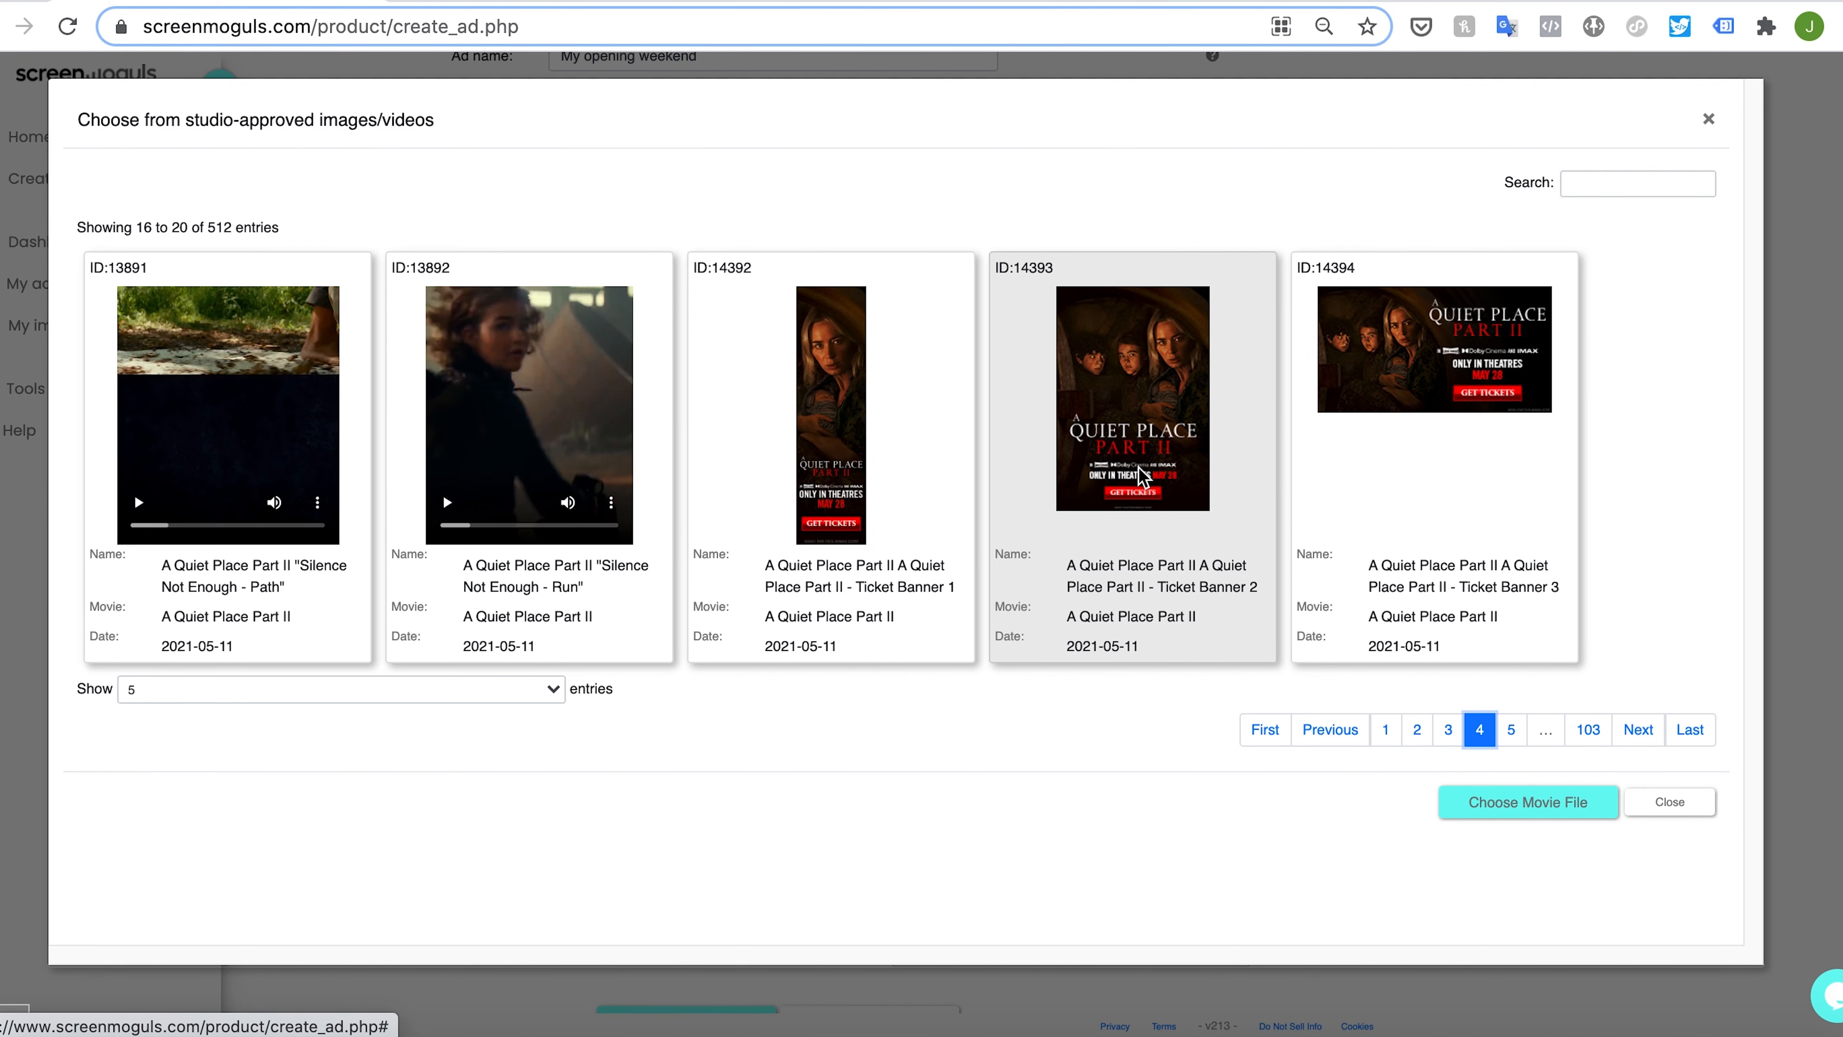
click(1162, 436)
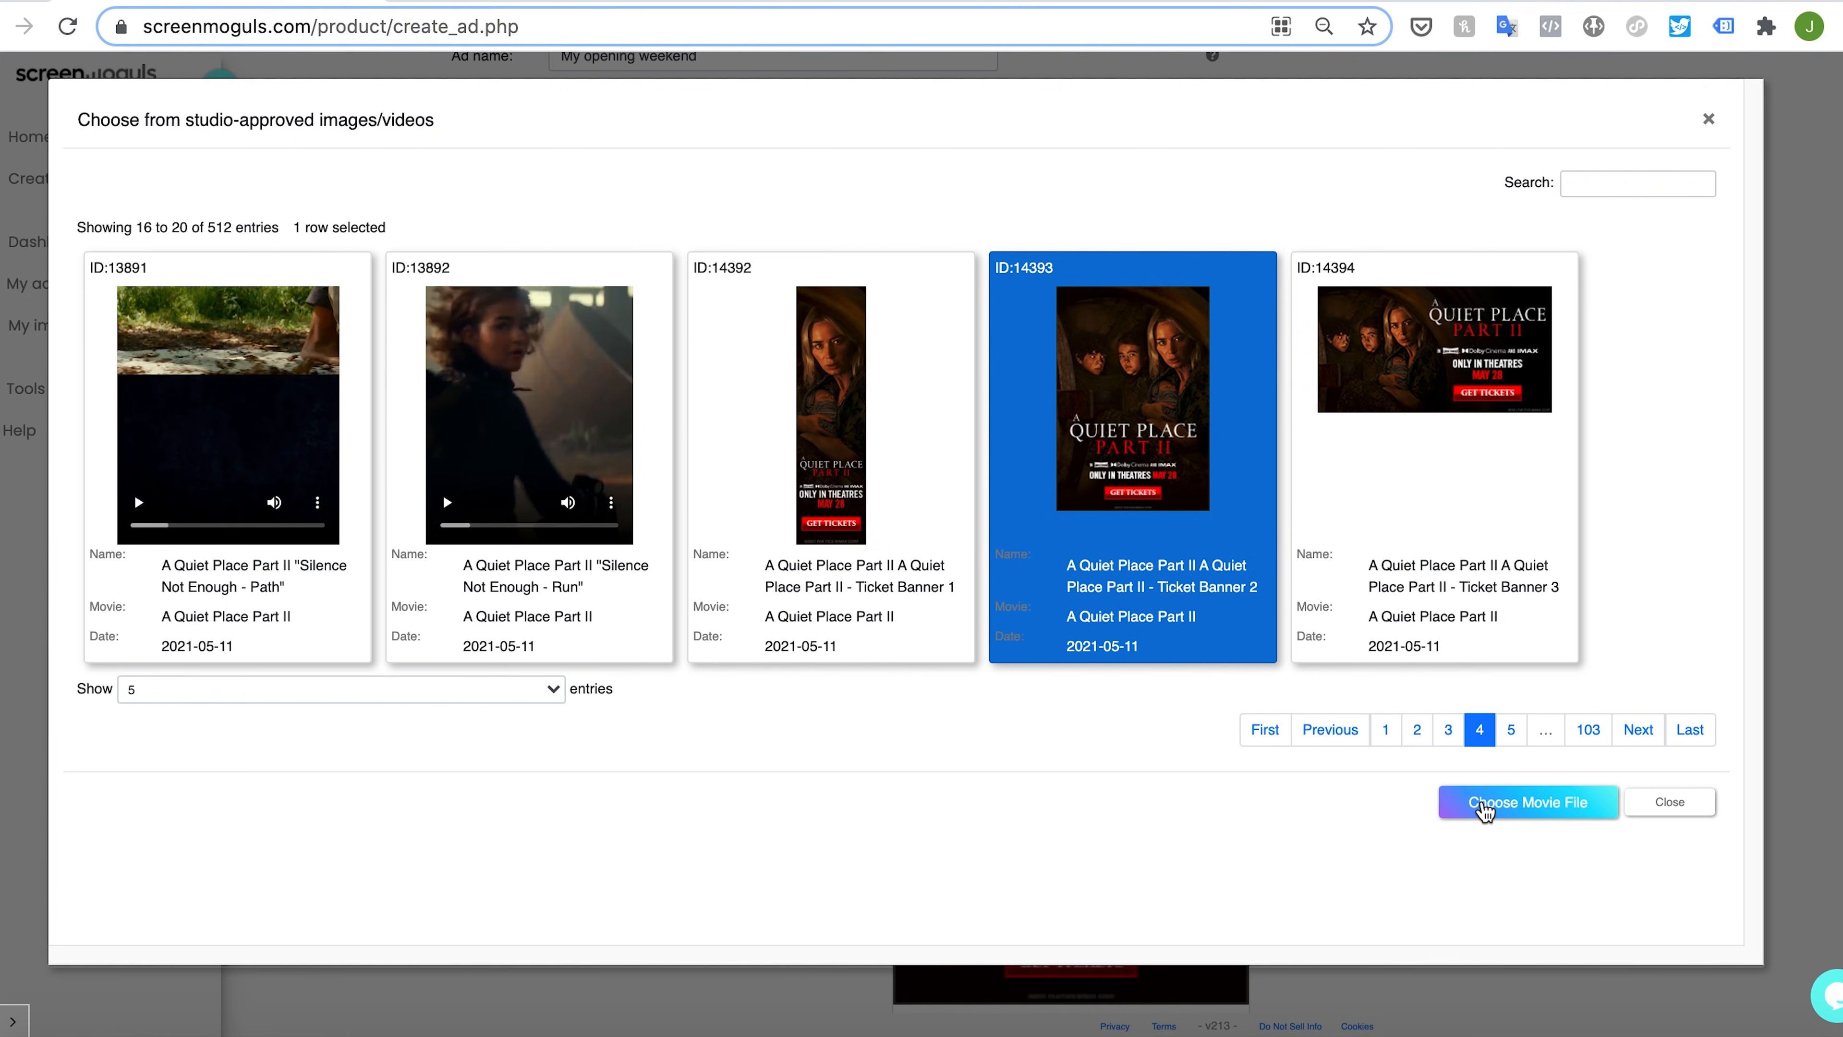
click(1483, 809)
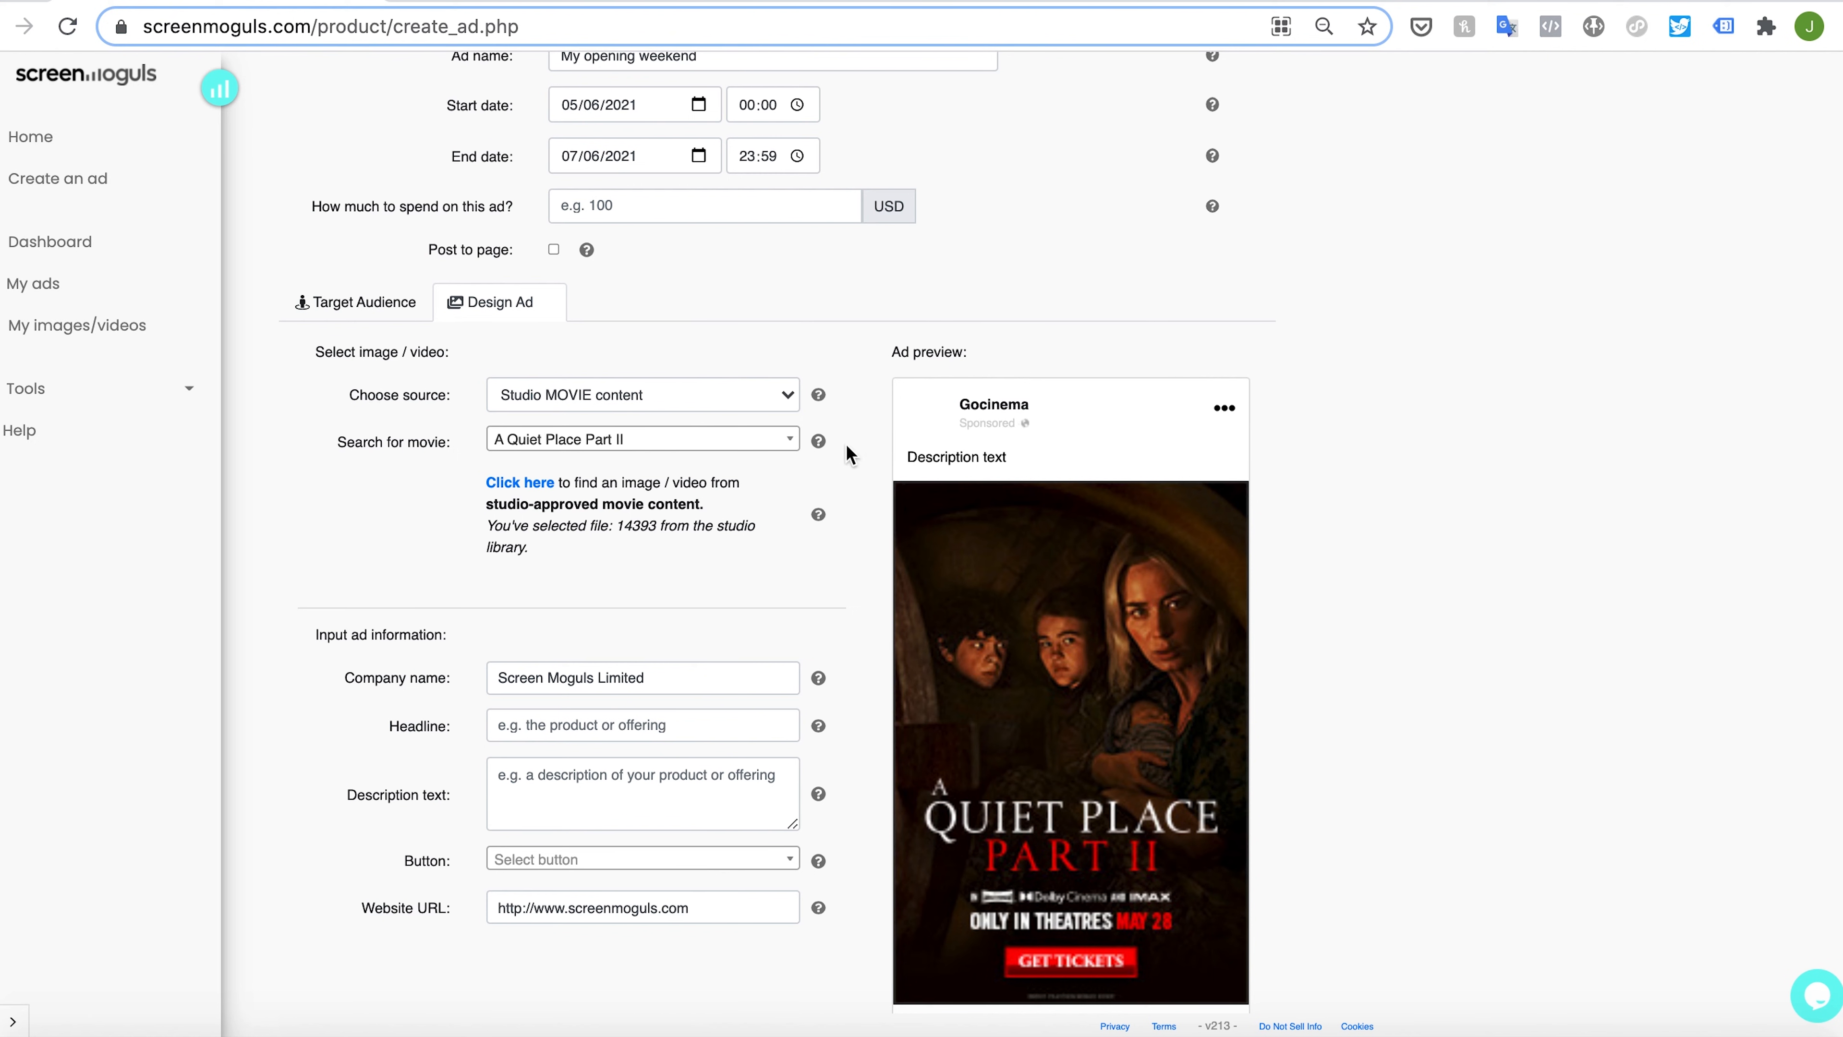
Design the ad image with CANVA using the New Collection template, publish it, and return the source to Studio MOVIE content.
click(777, 396)
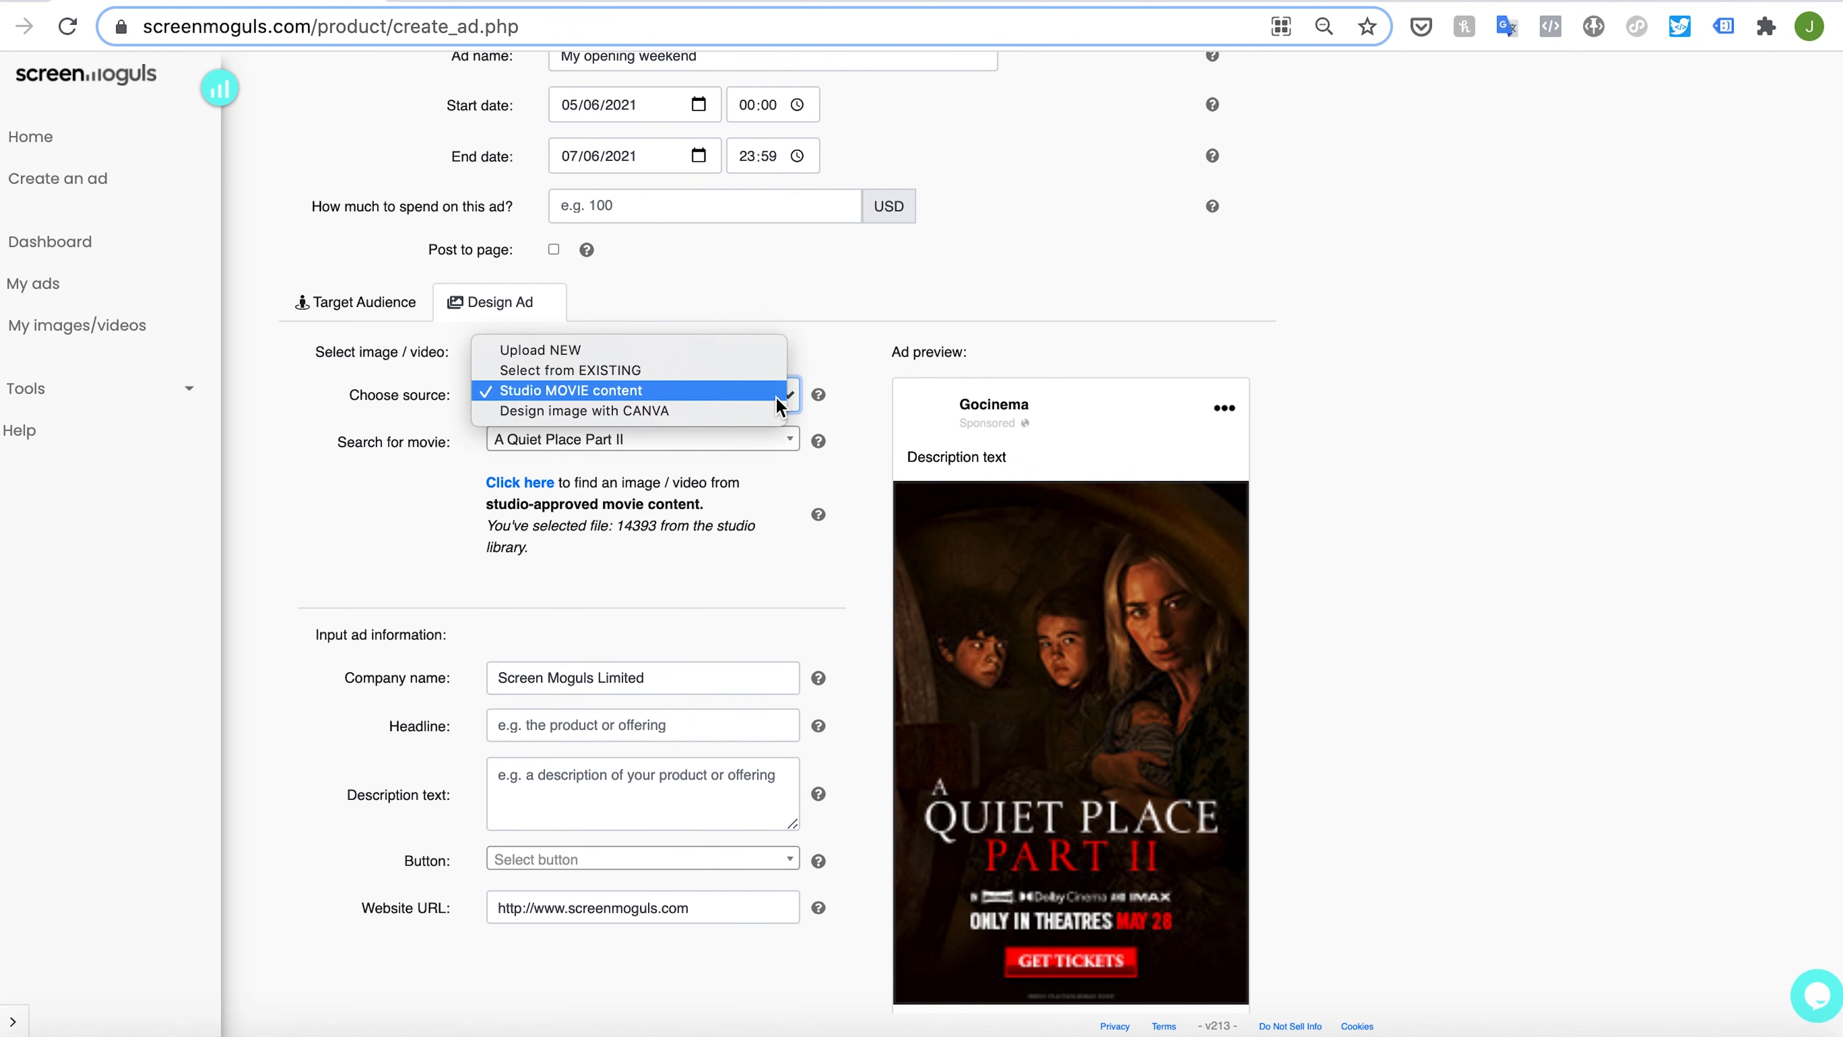
click(666, 411)
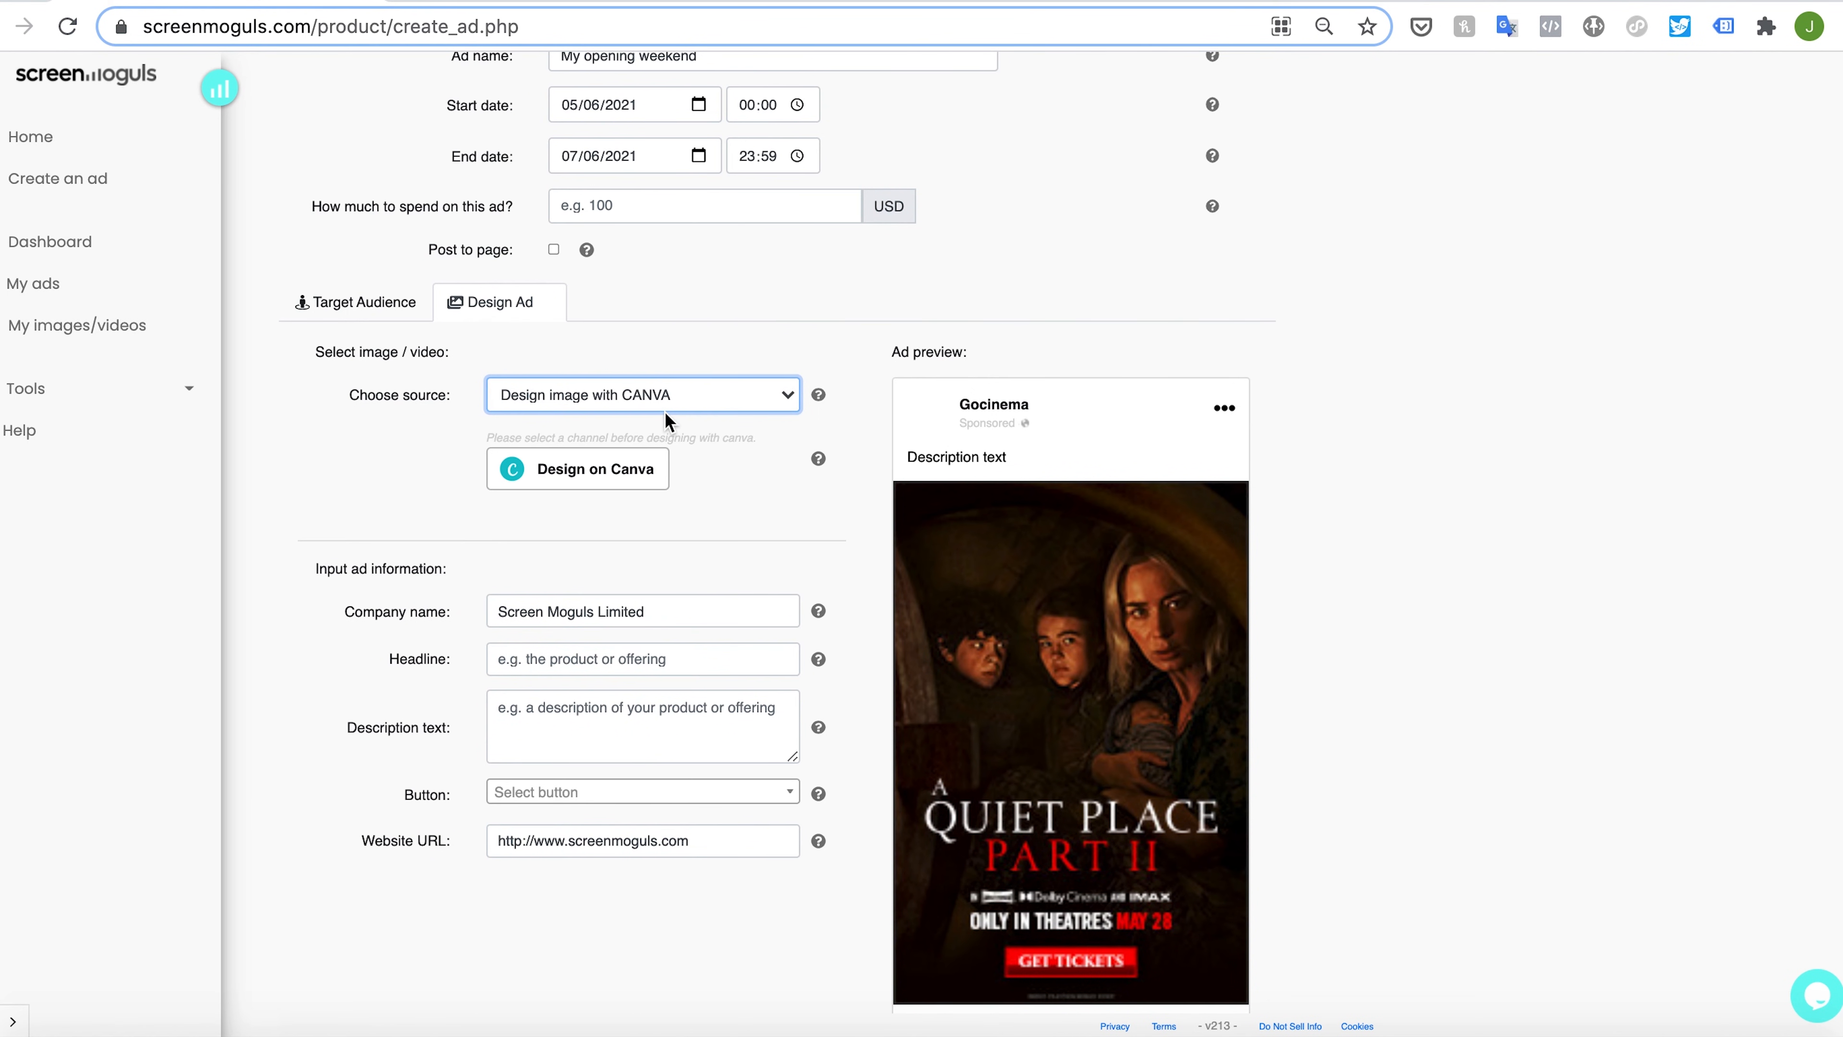
click(591, 480)
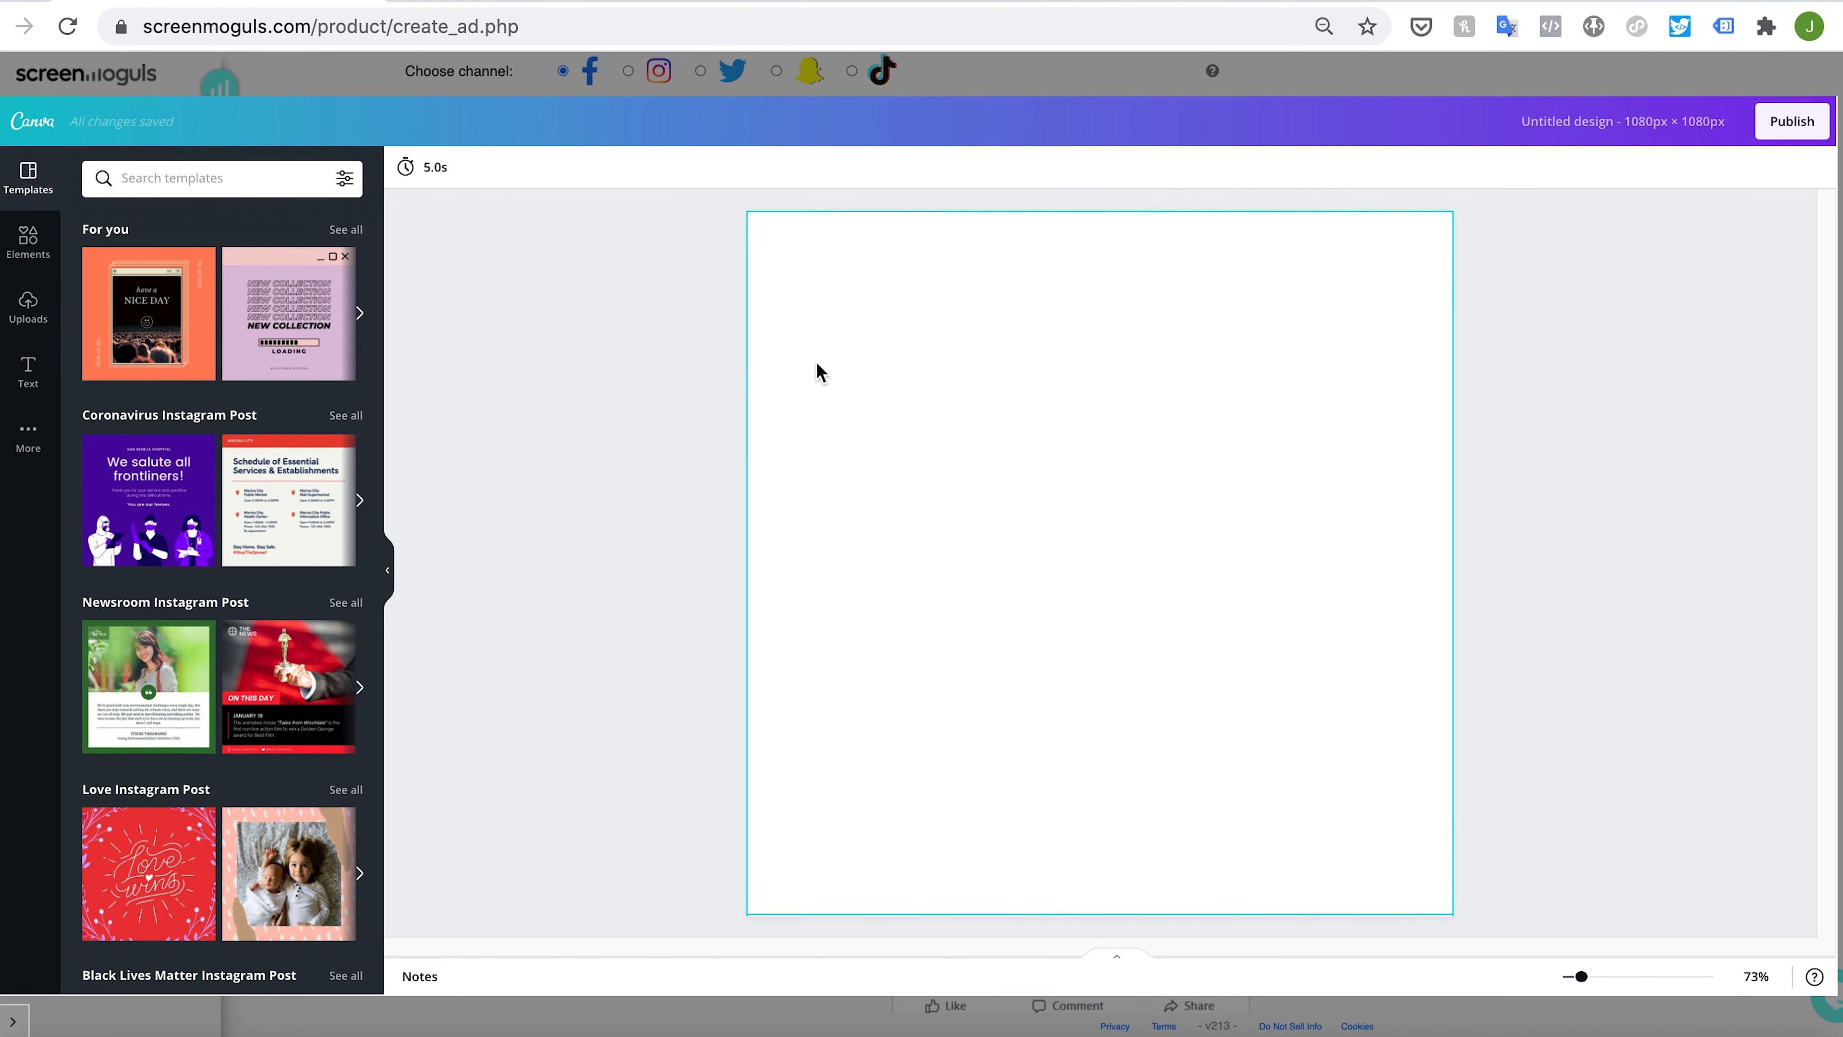
click(302, 308)
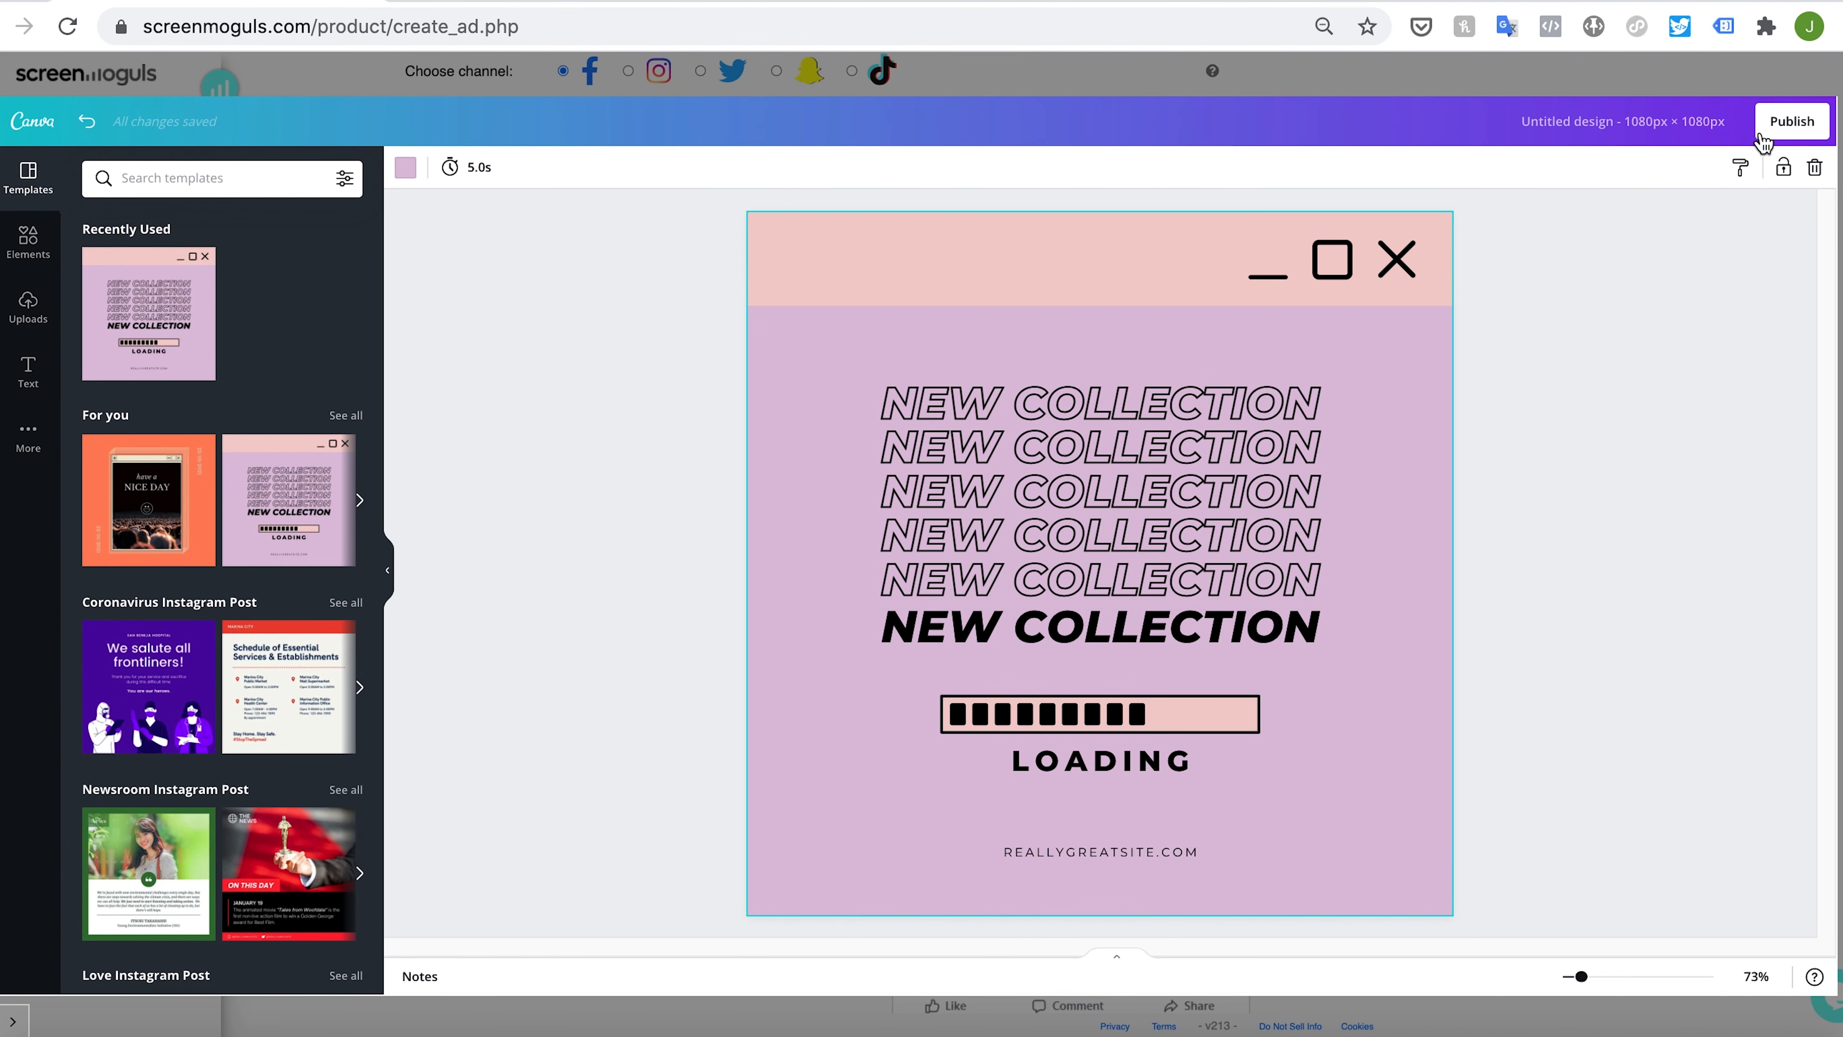
click(1776, 122)
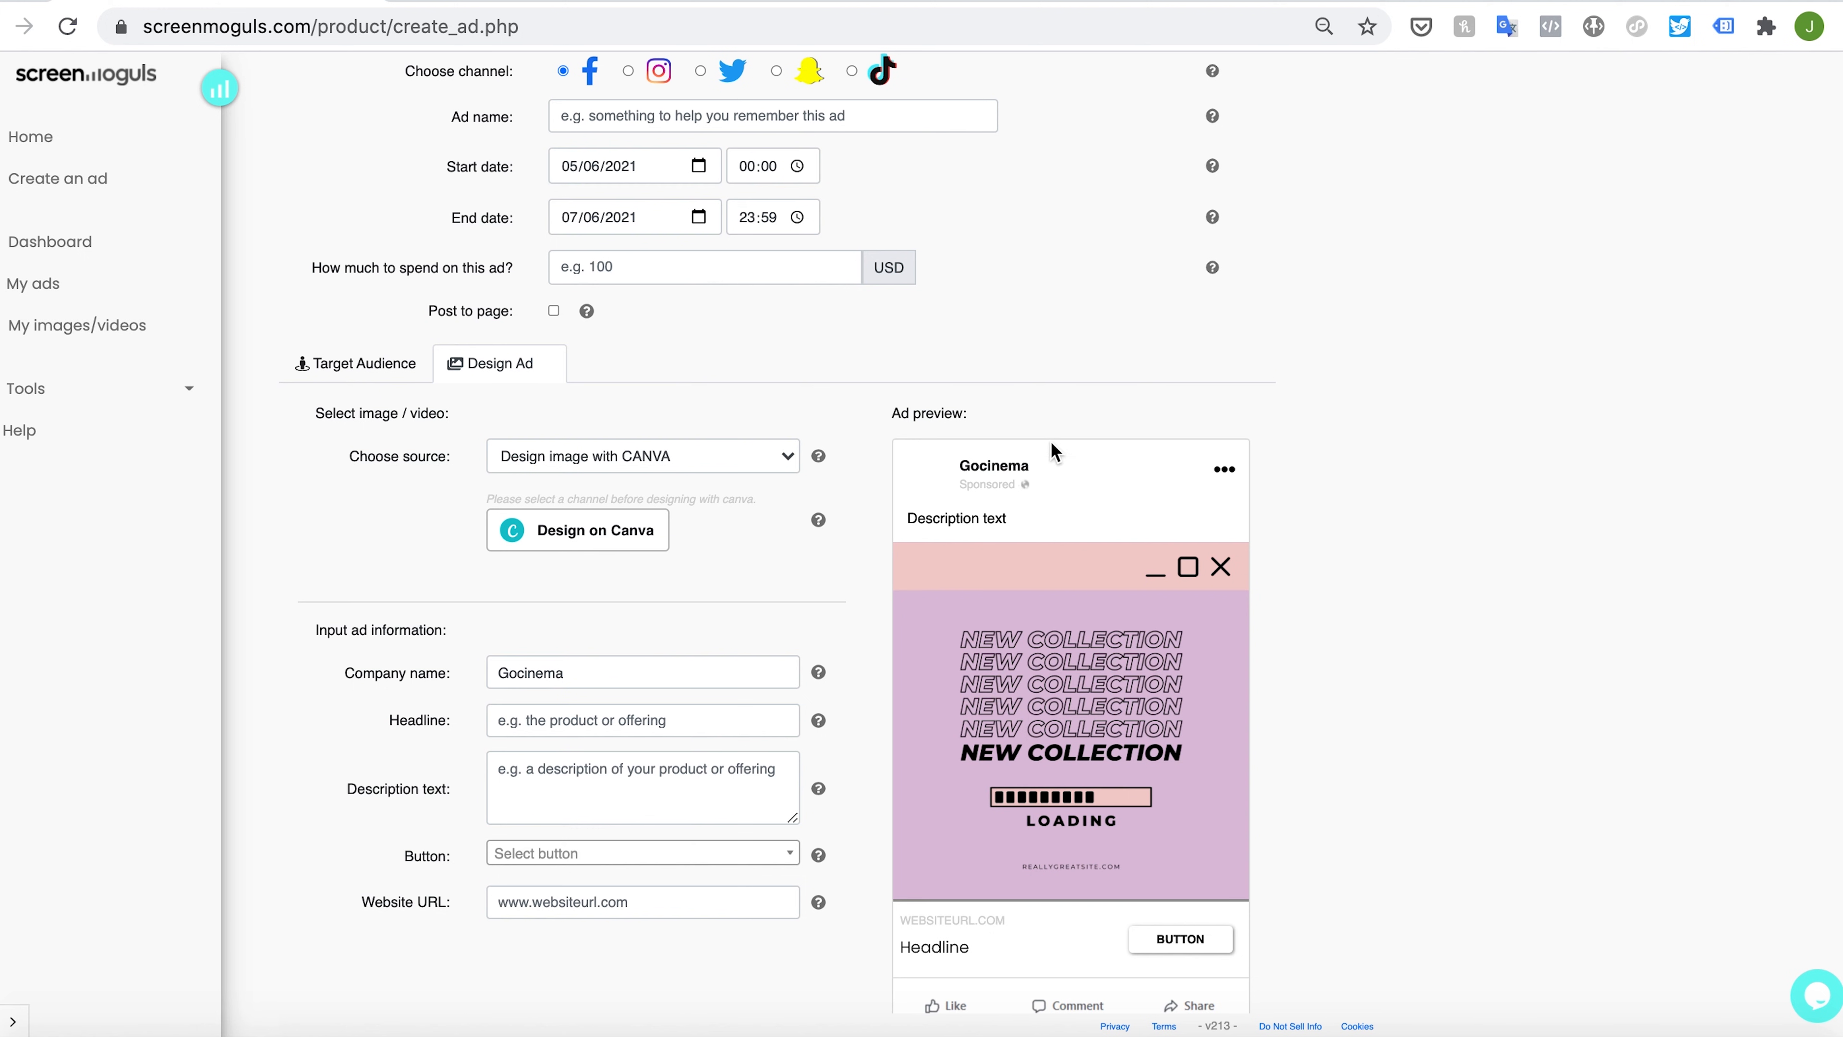
click(784, 463)
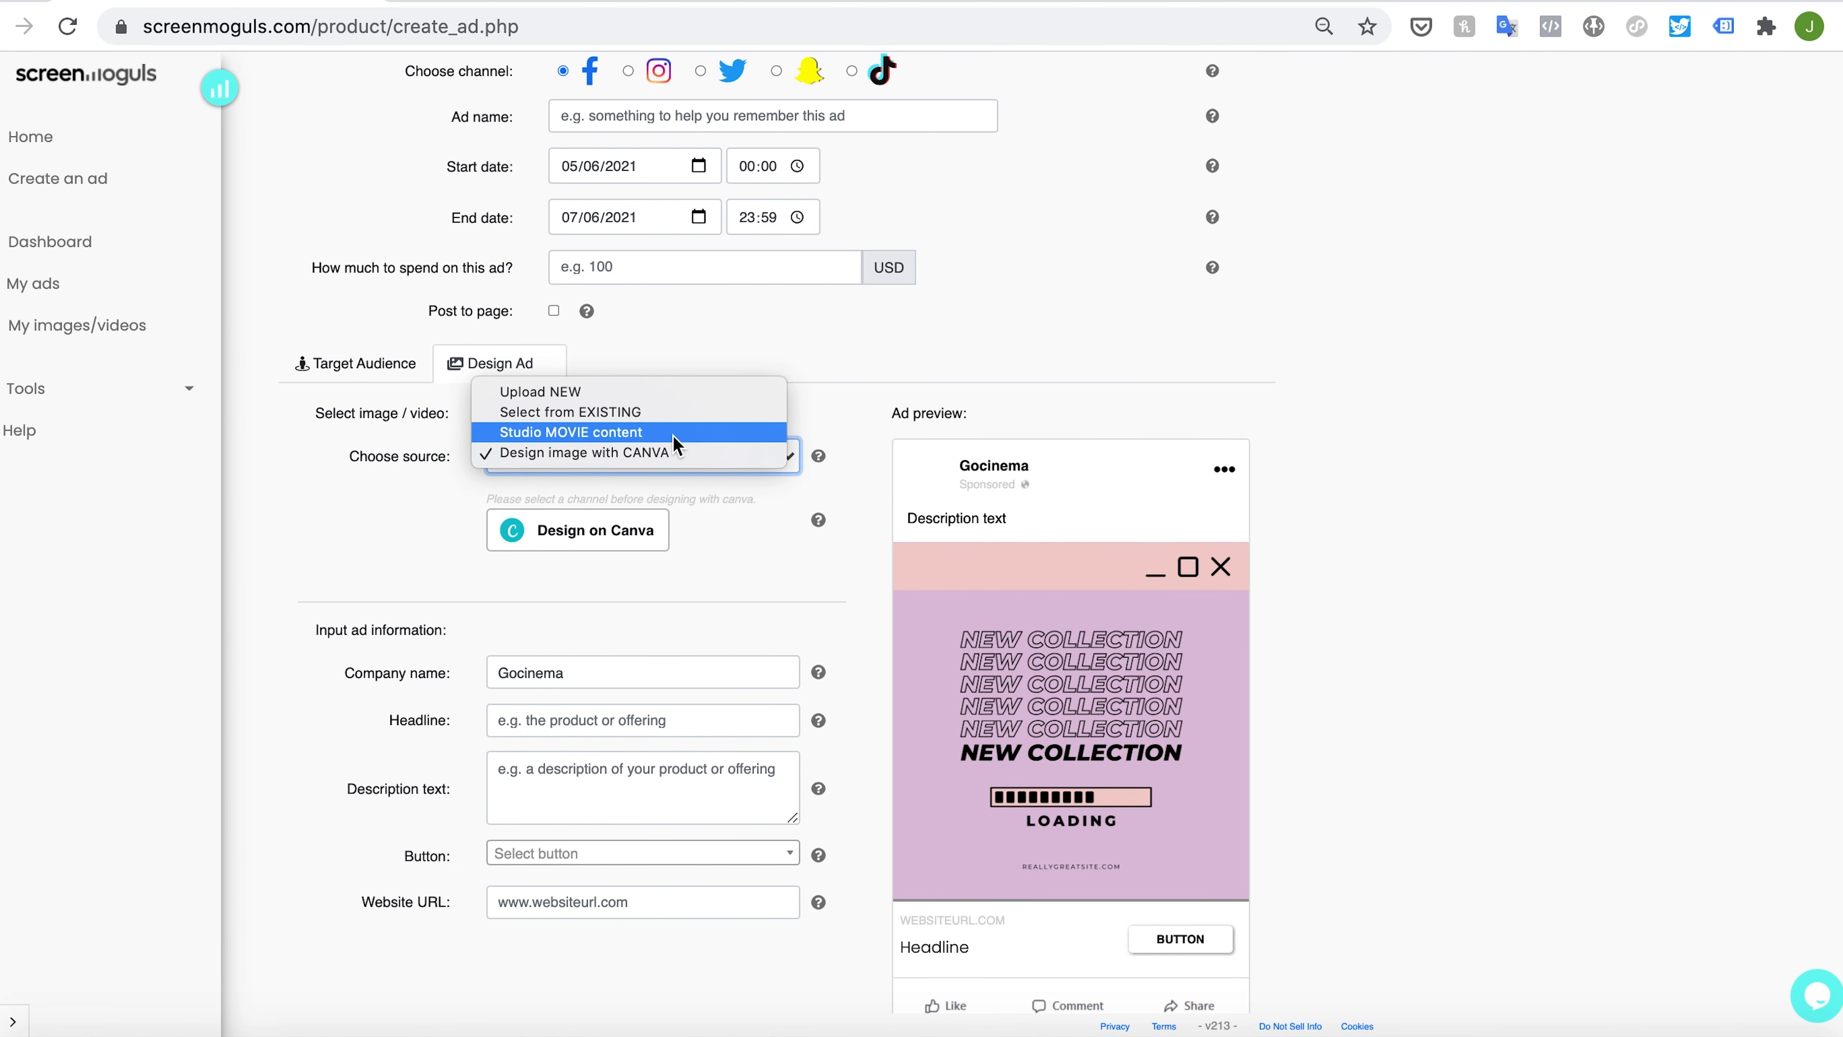
click(672, 434)
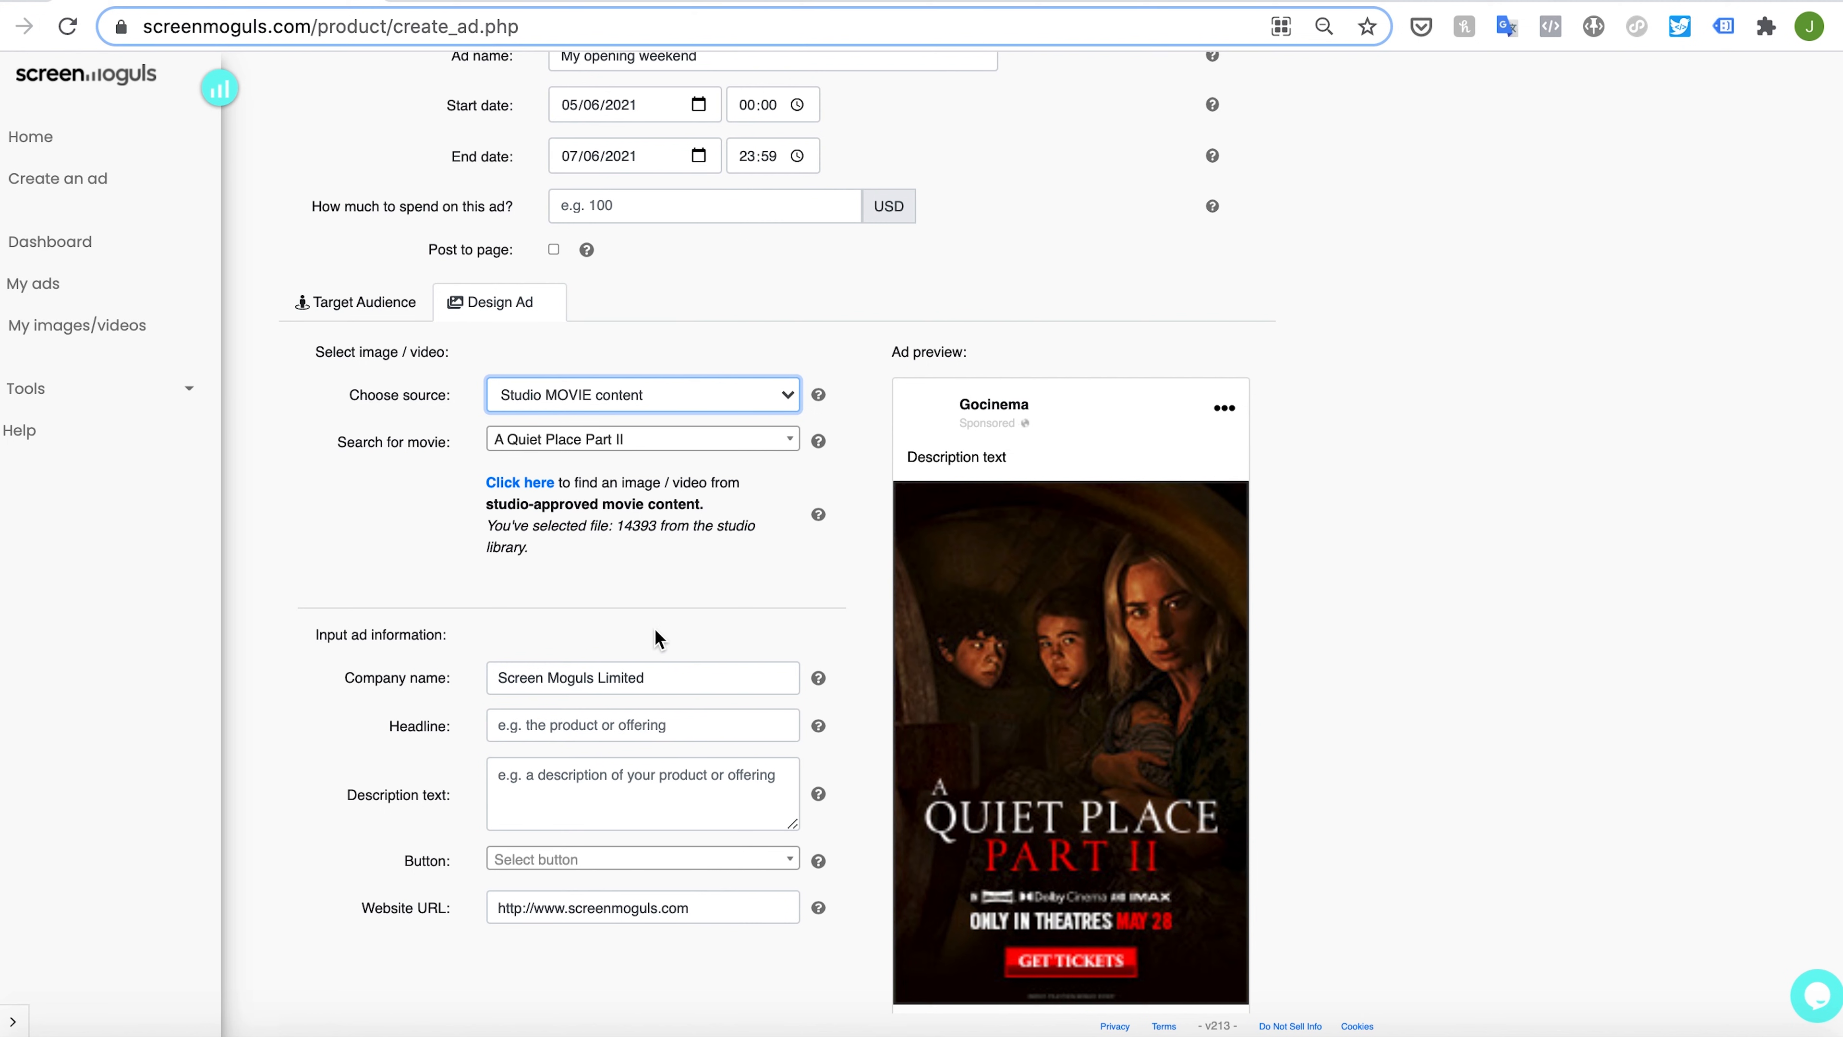
Replace the ad's company name with "My movie theater".
drag(658, 679, 491, 679)
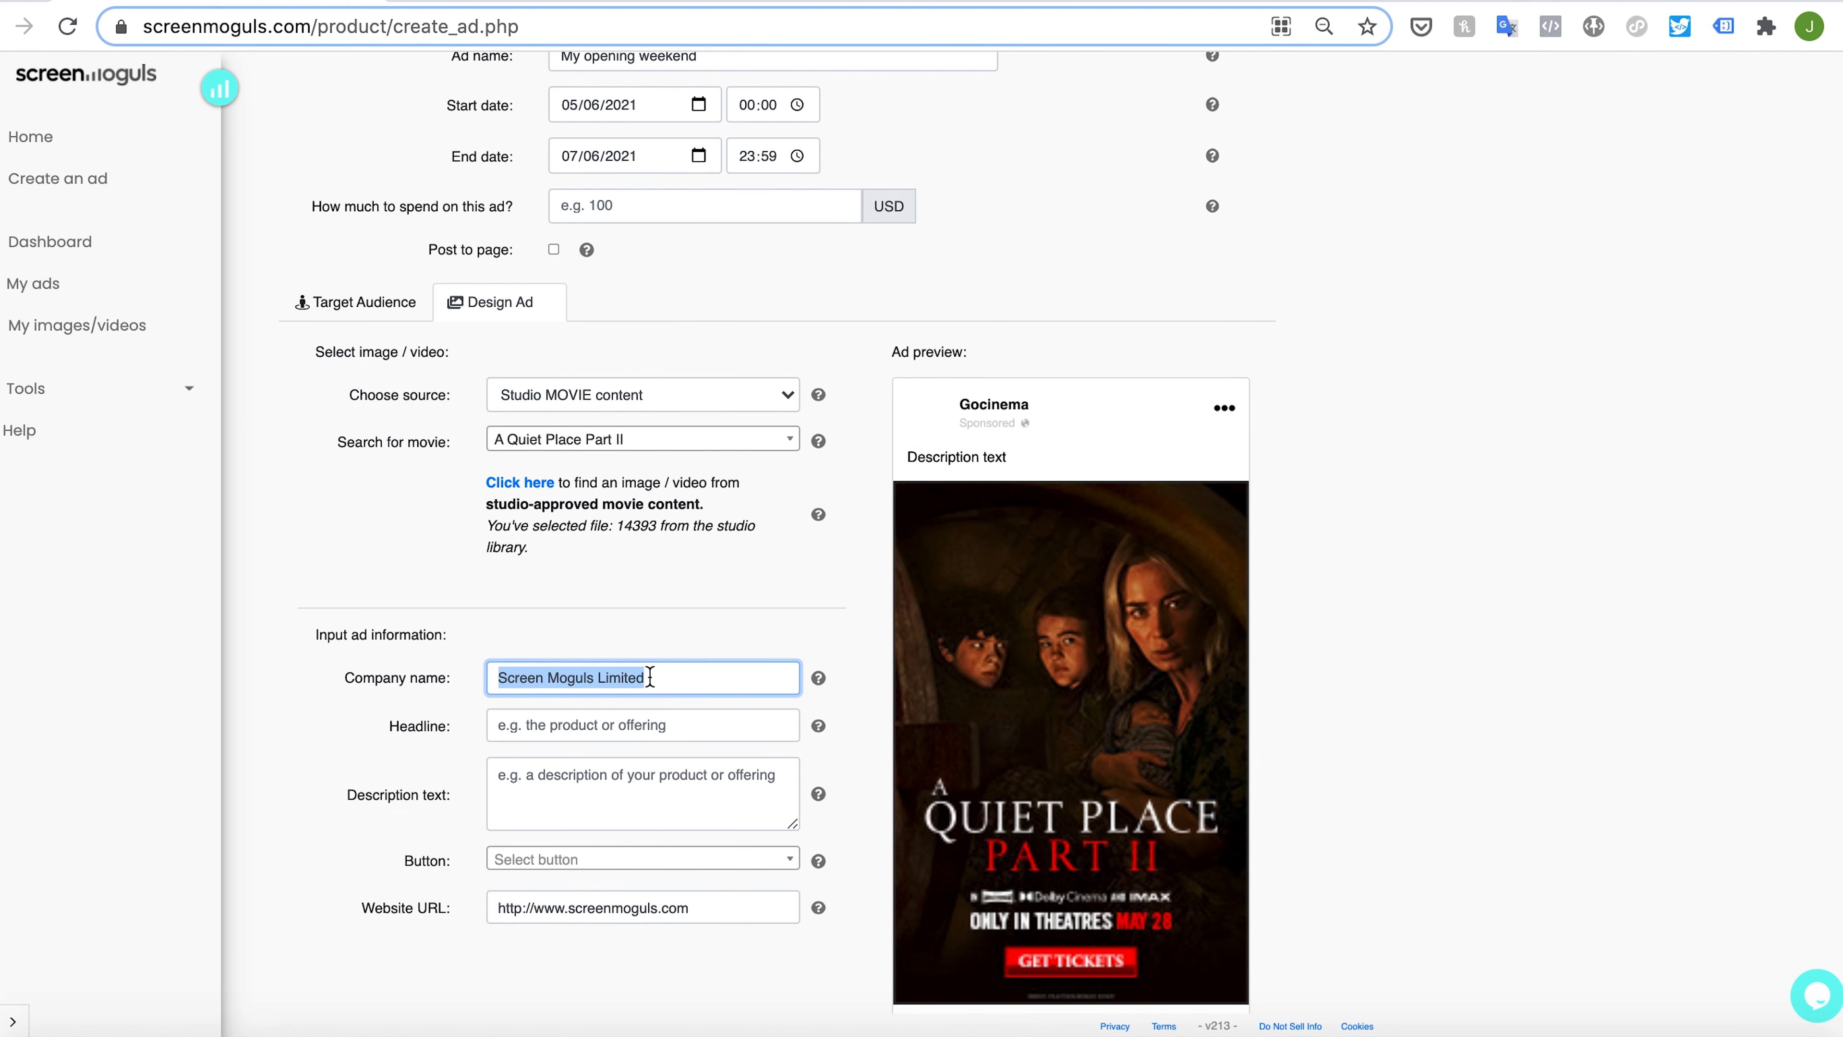
text(My )
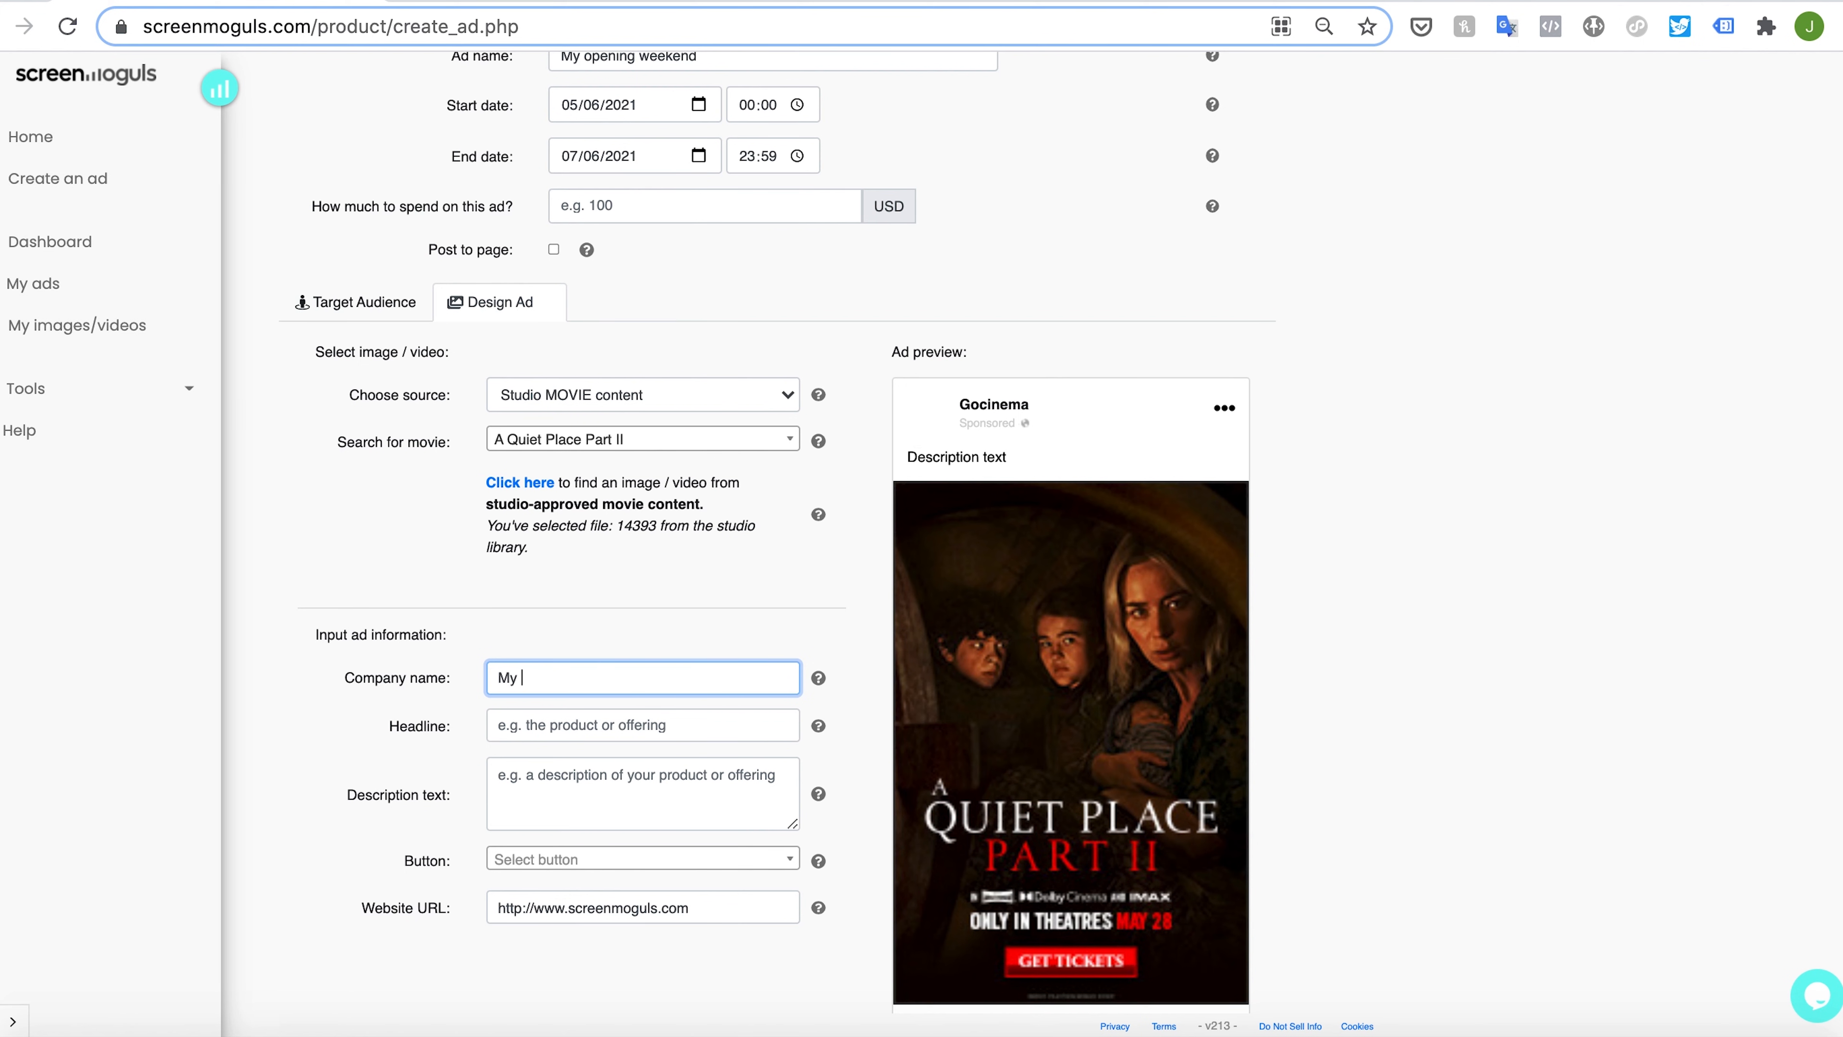
text(movie theater)
click(703, 621)
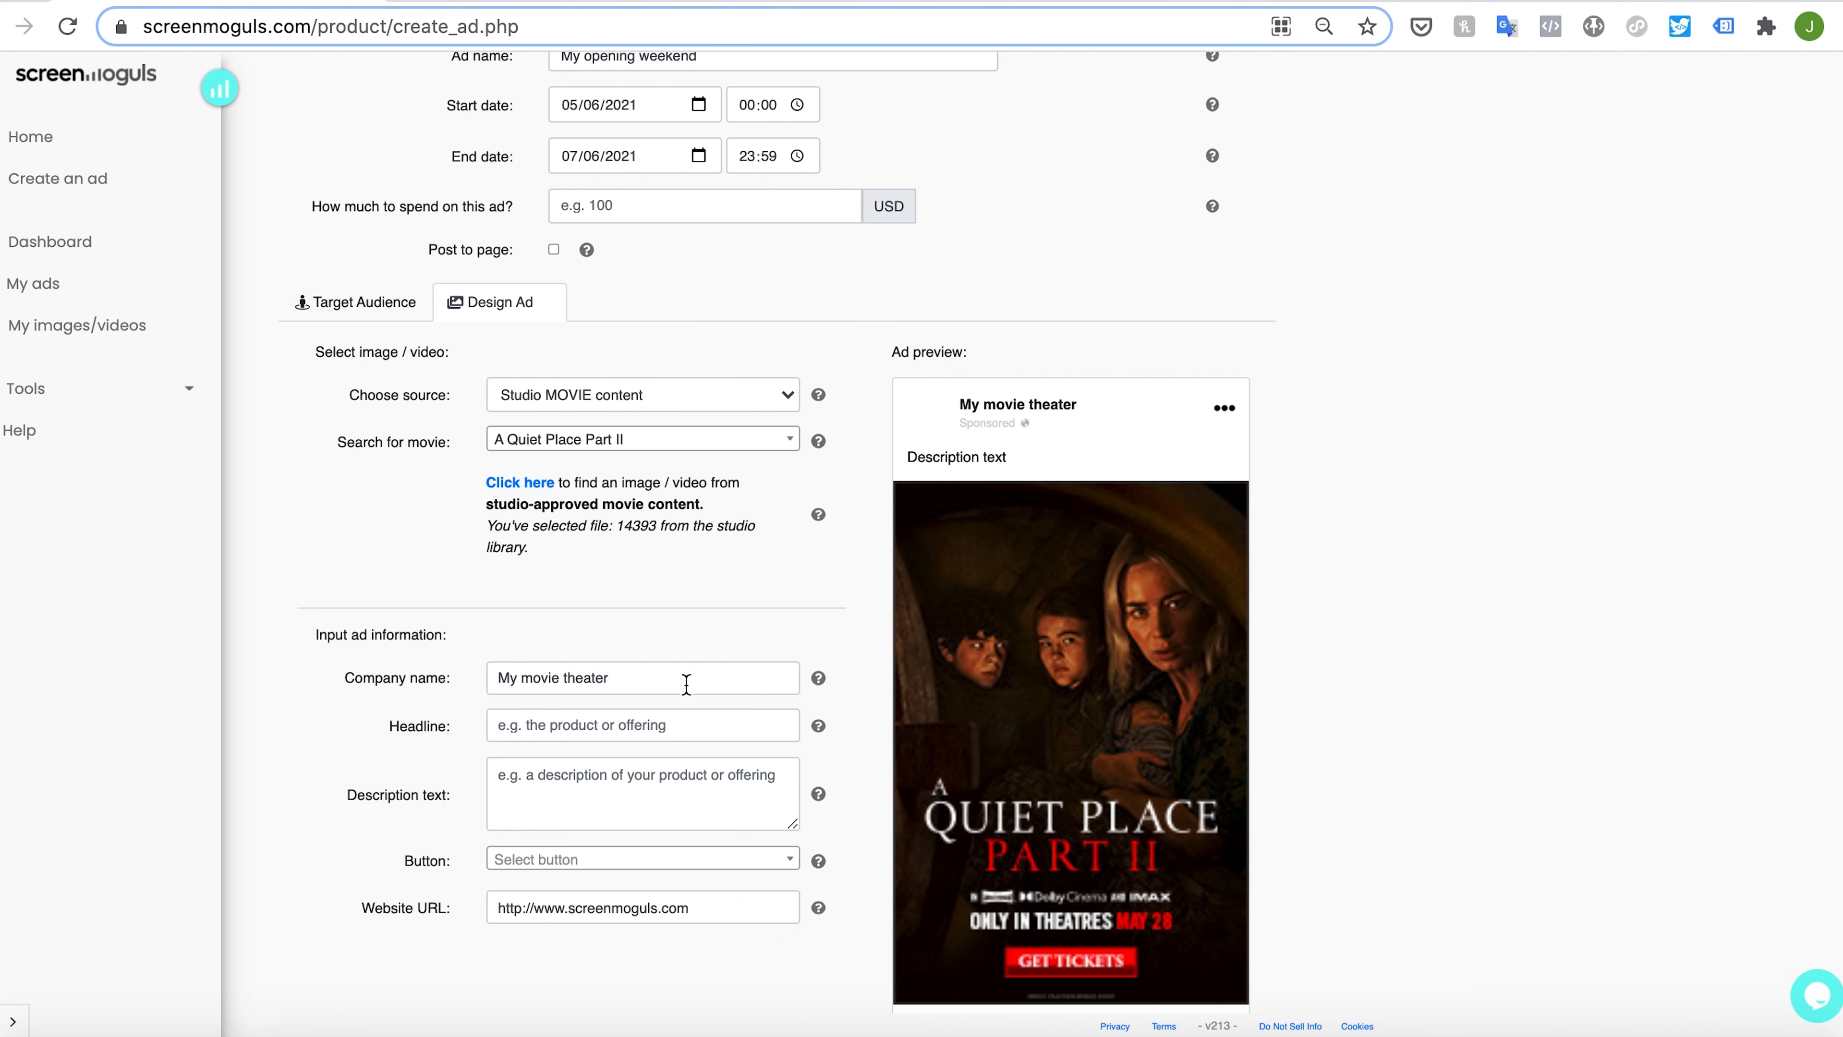
Set the ad headline to "Book tickets now" and the description text to "Tickets now on sale for A Quiet Place II".
click(629, 733)
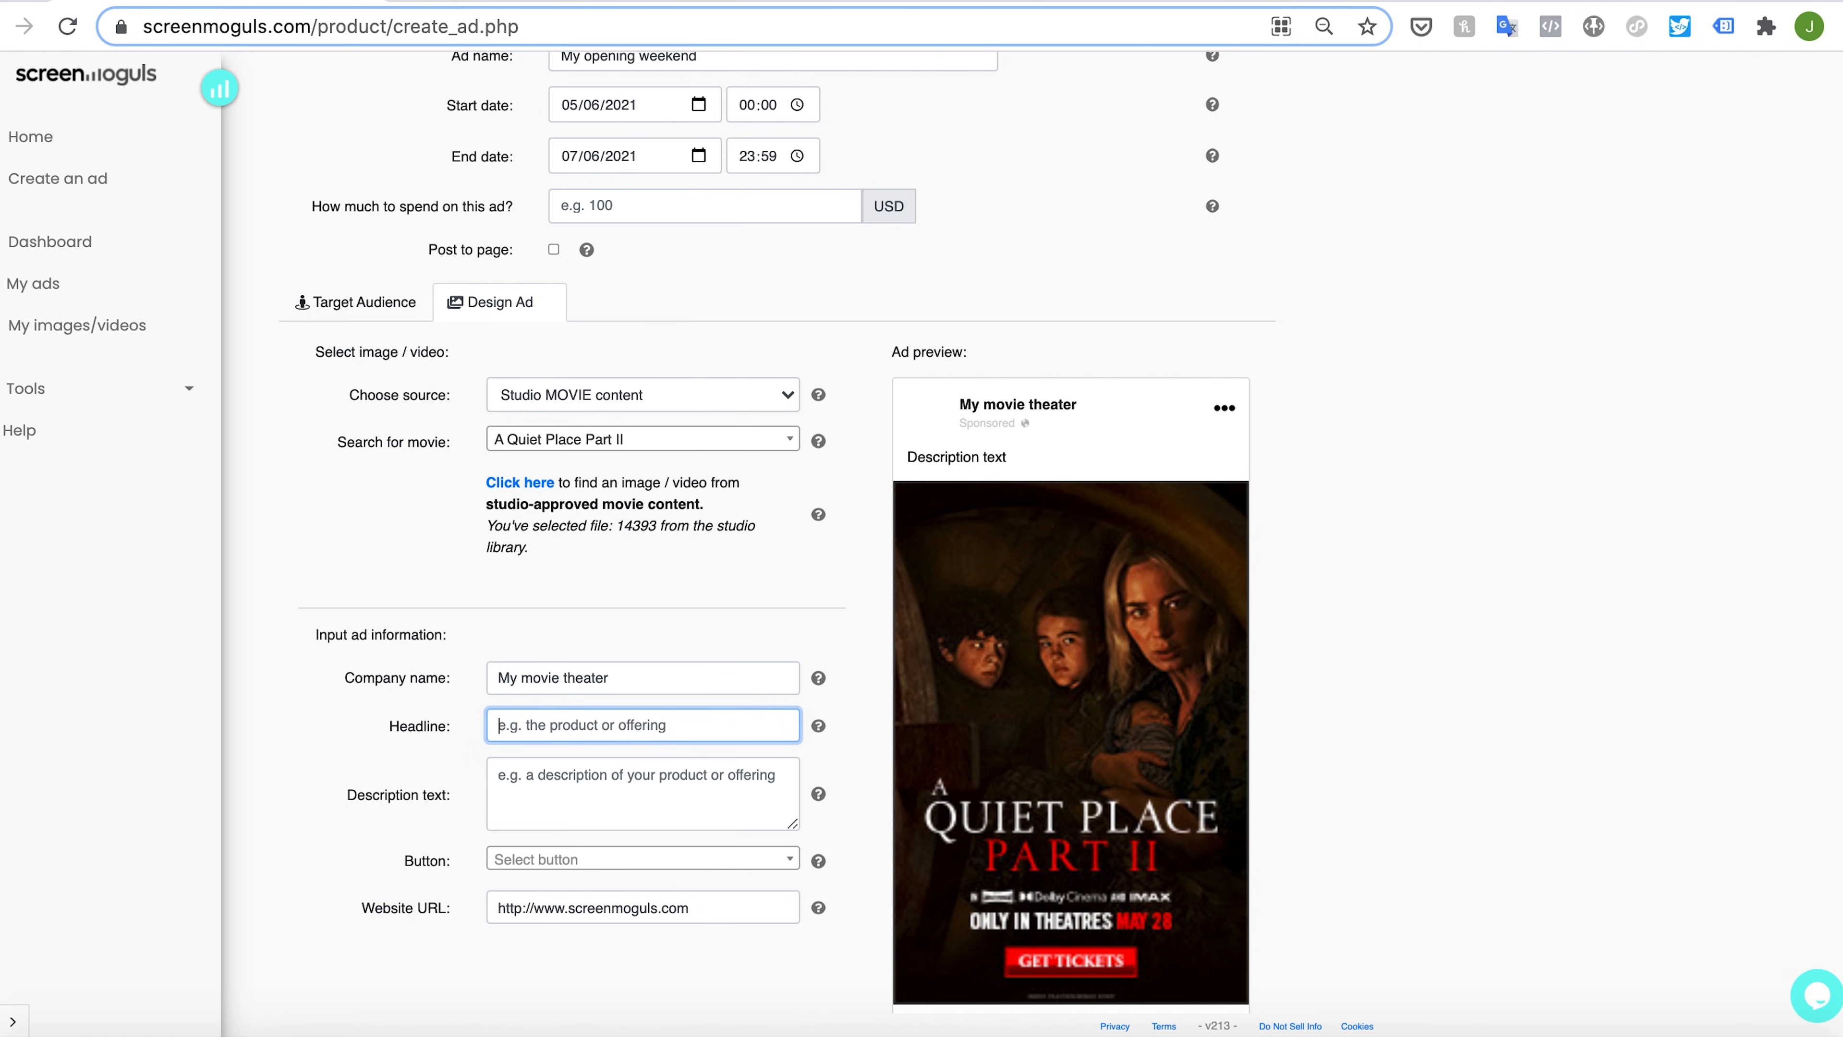
scroll(1227, 741, down, 3)
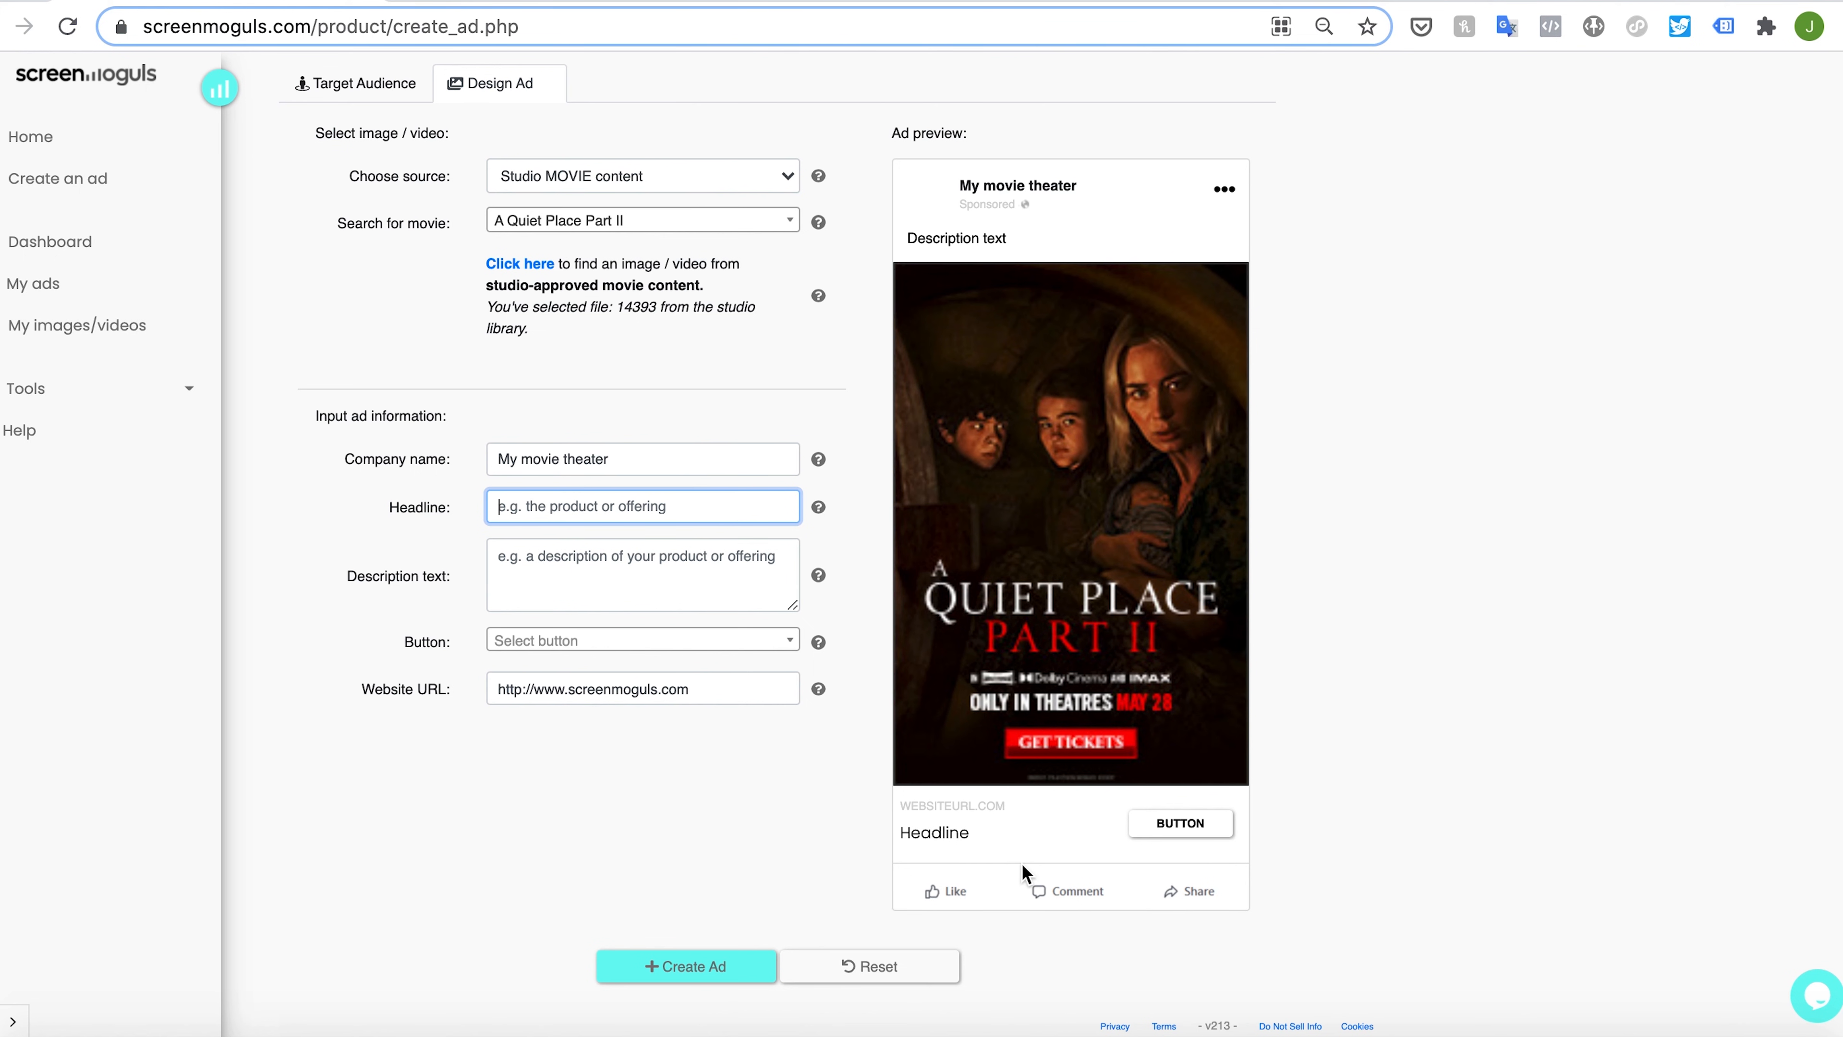
text(Book ticket)
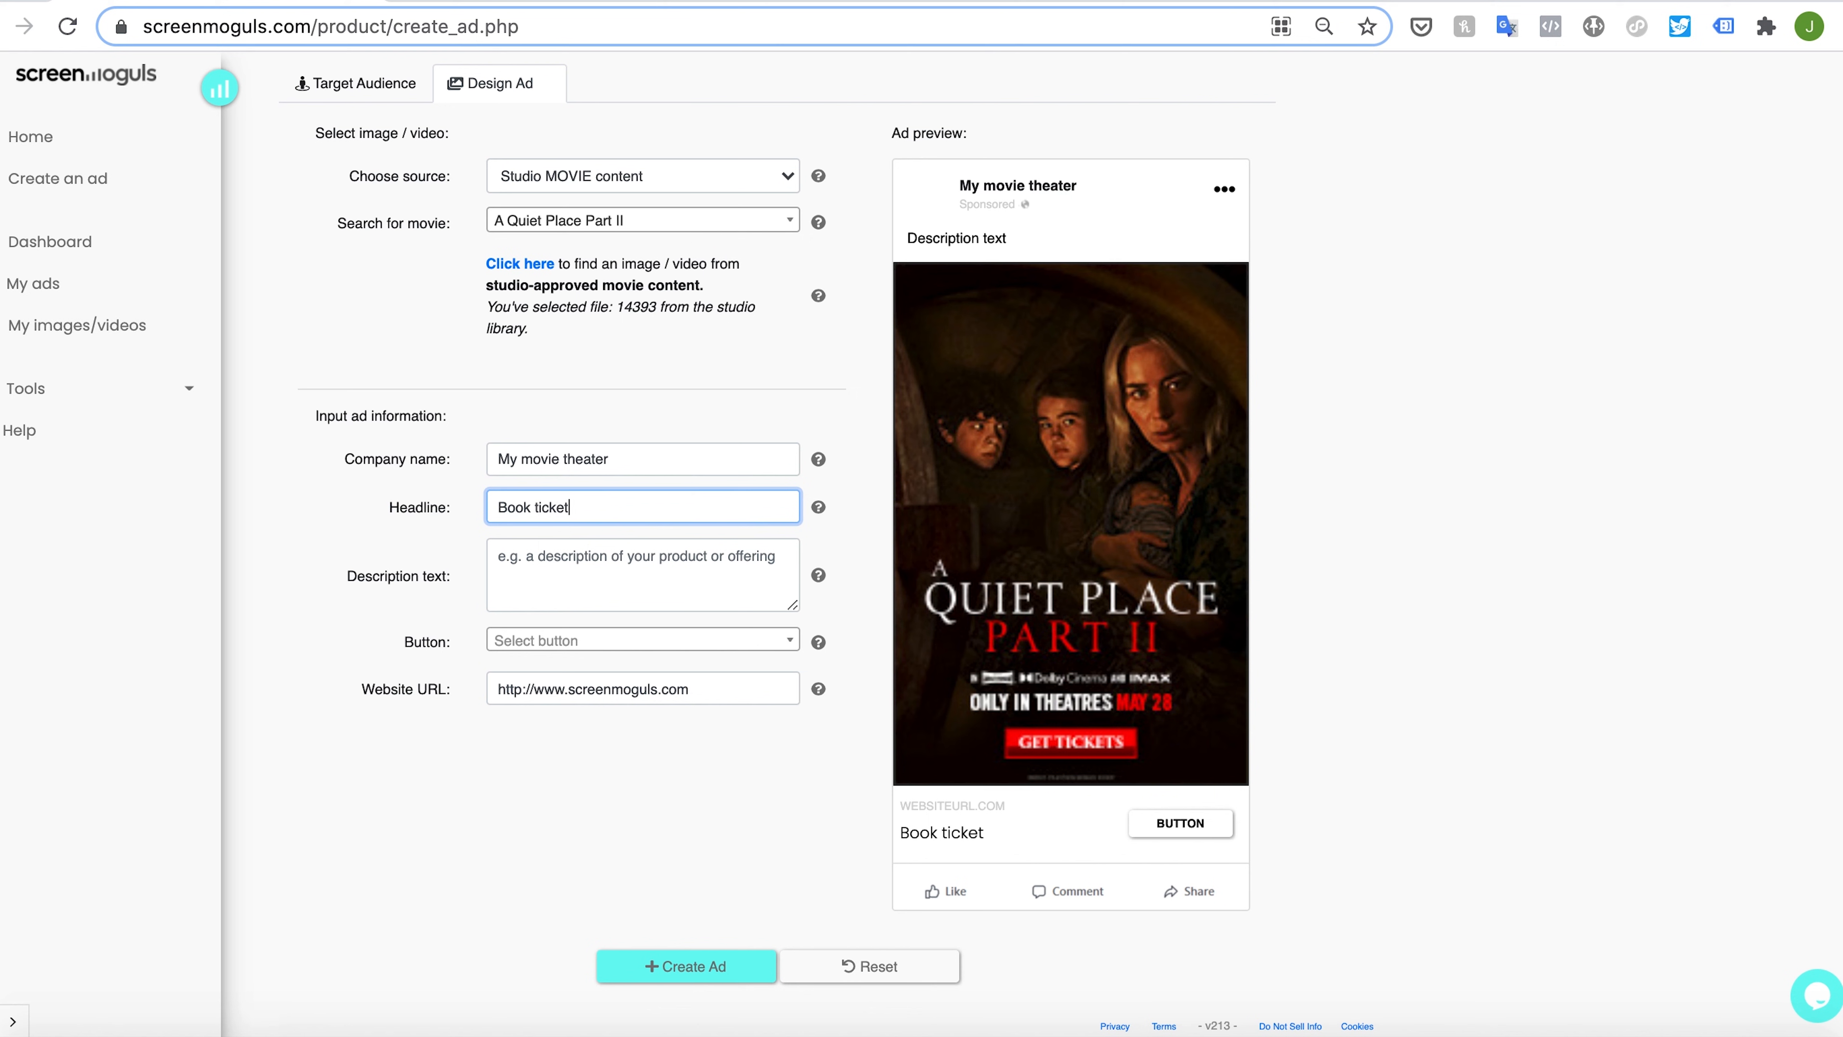
text(s now)
click(700, 576)
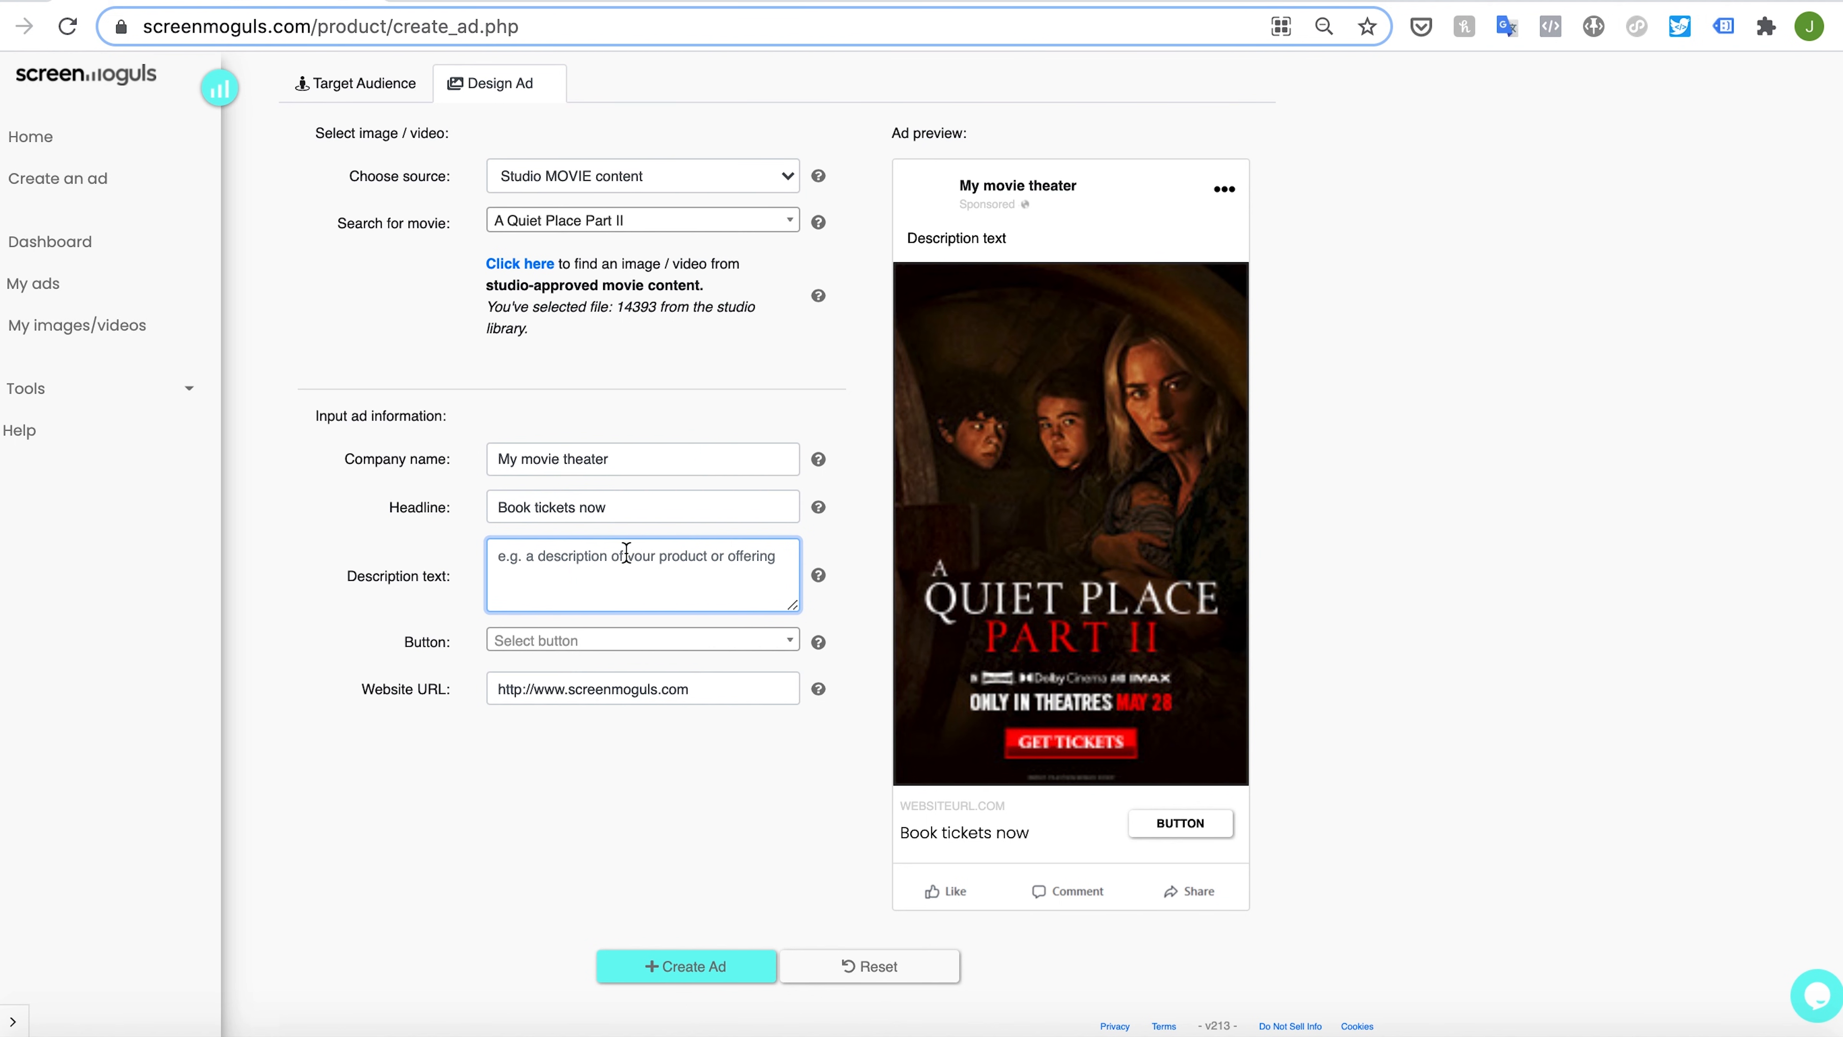
text(Tickets now on sale for A Quiet Place II)
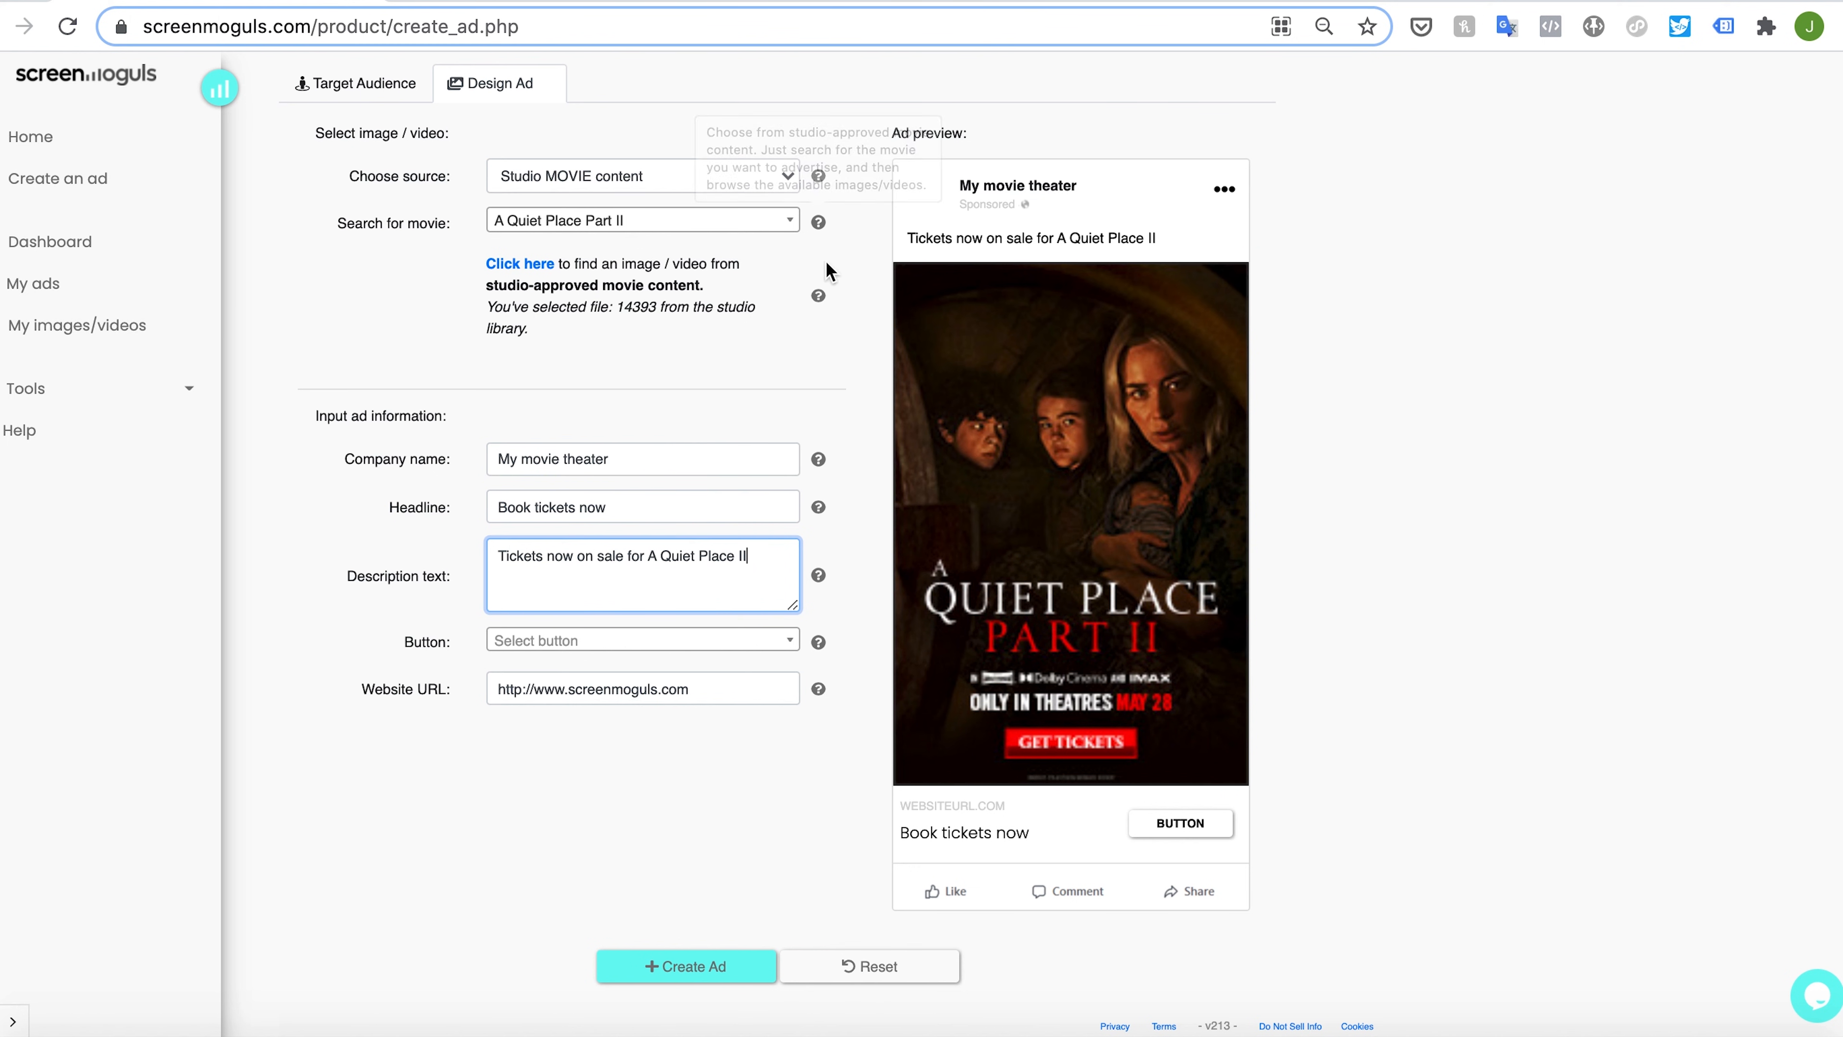
Set the ad's call-to-action button to Get Showtimes.
click(632, 643)
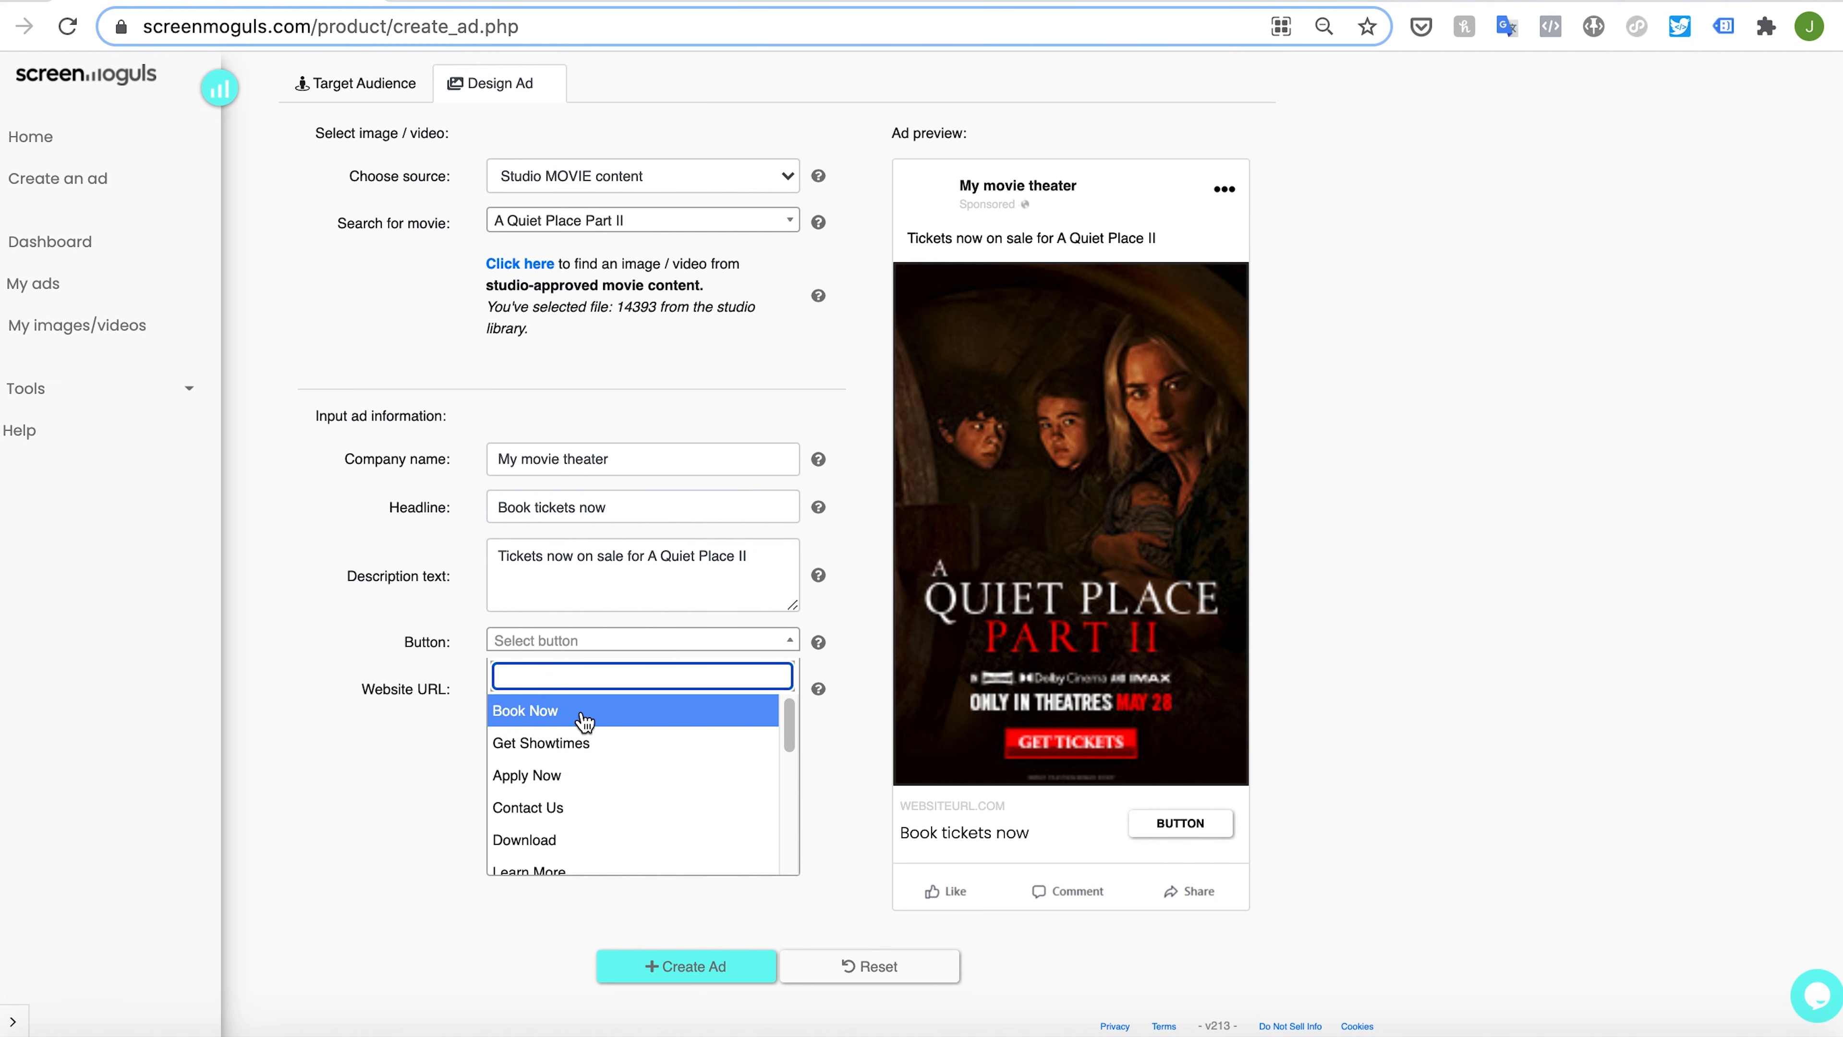
click(557, 716)
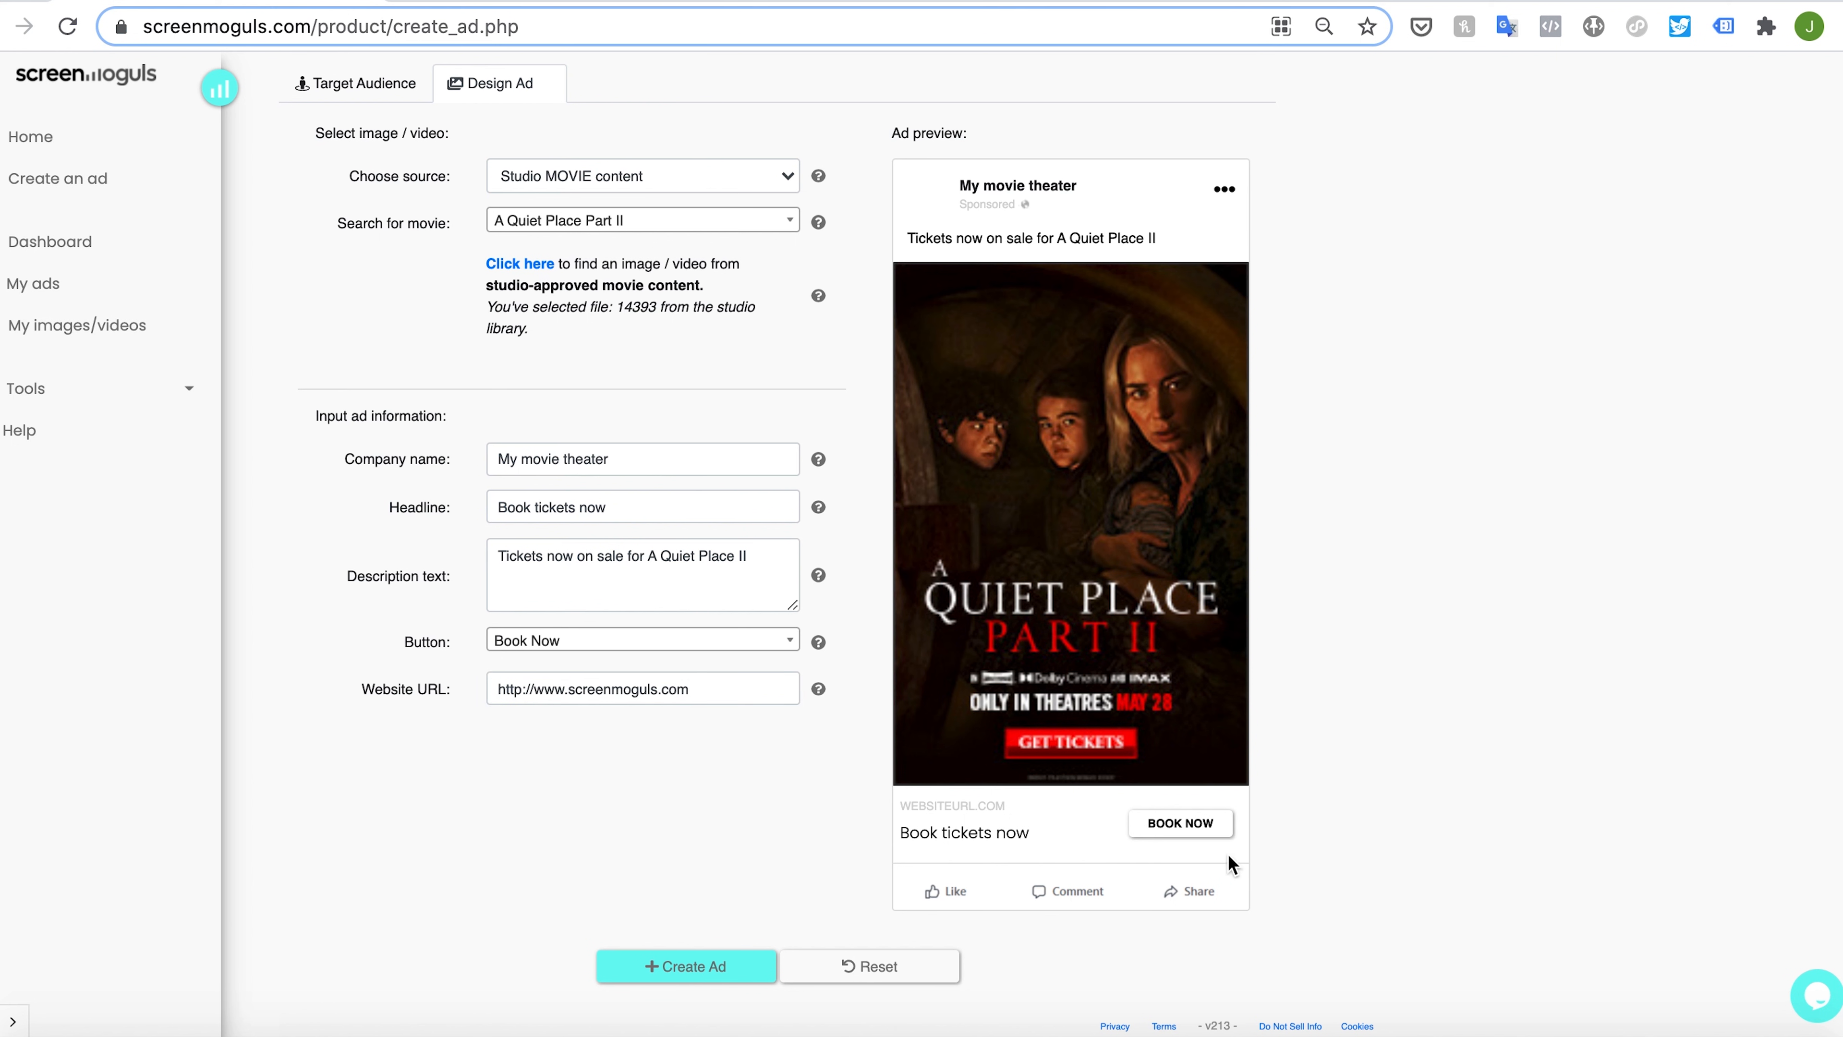
click(645, 642)
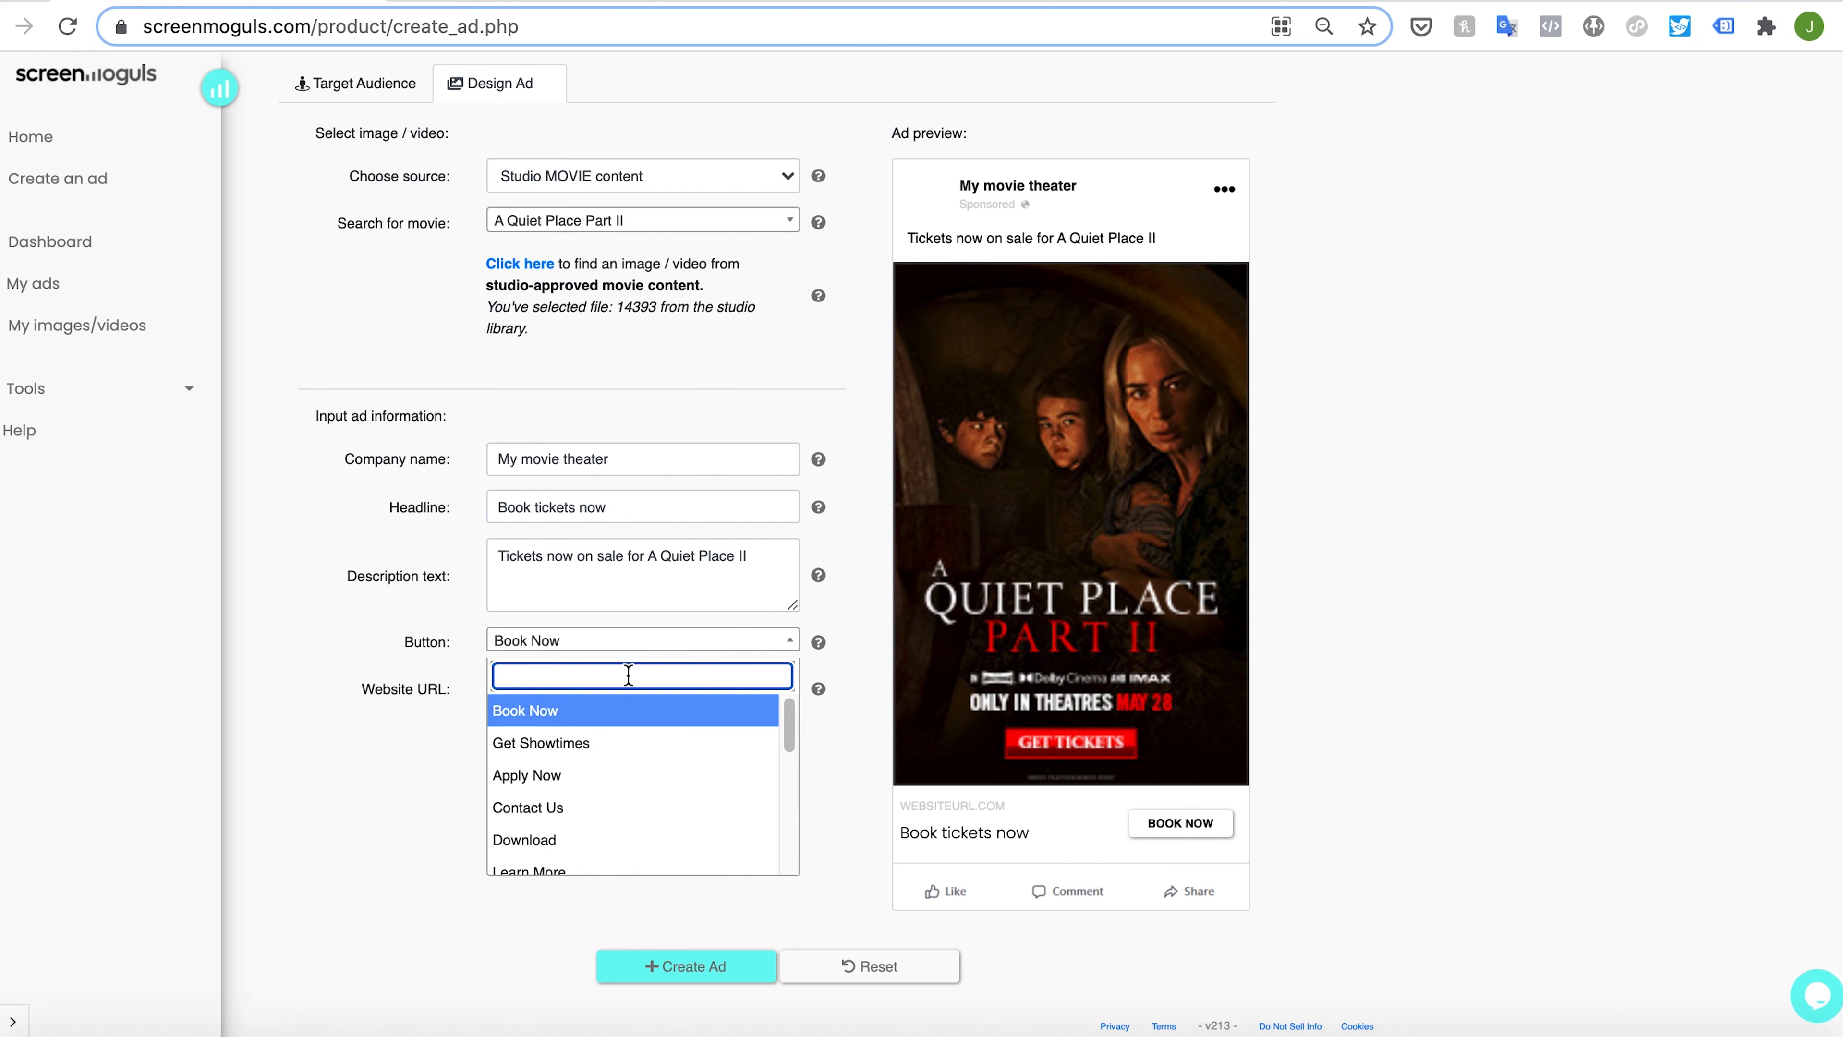
click(581, 745)
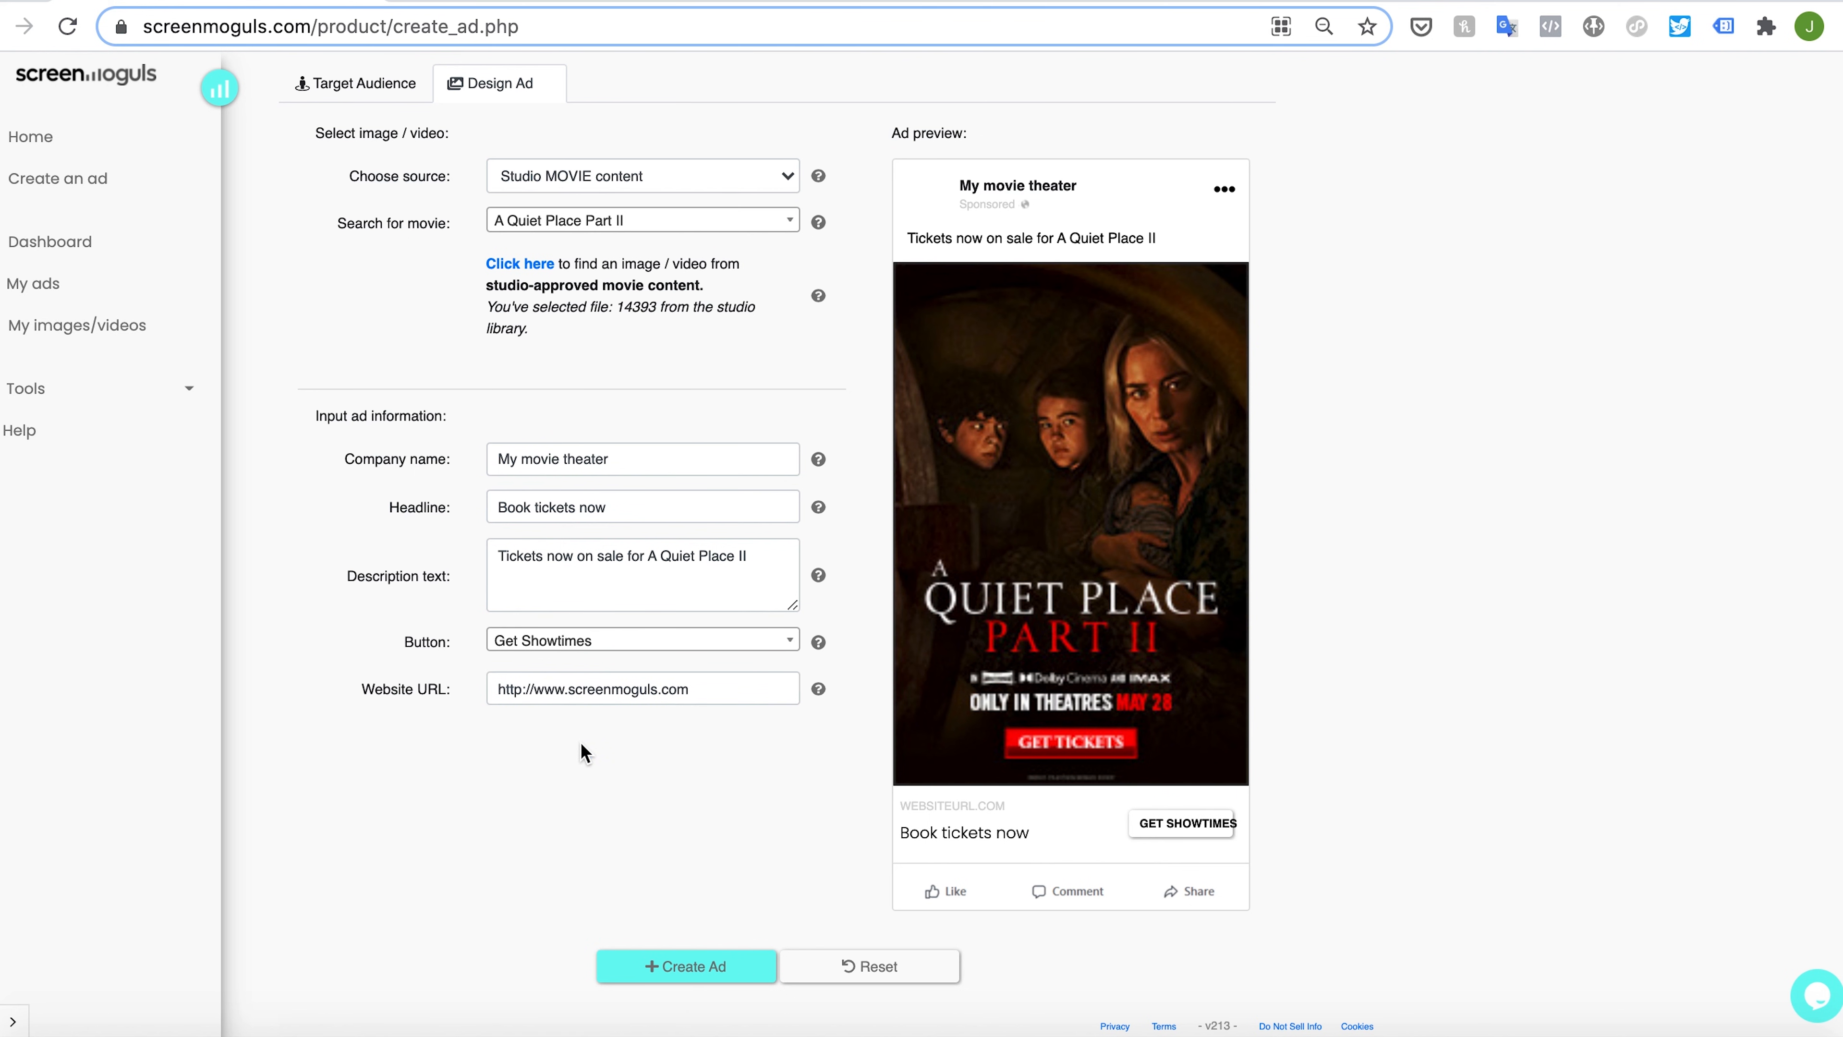
click(609, 642)
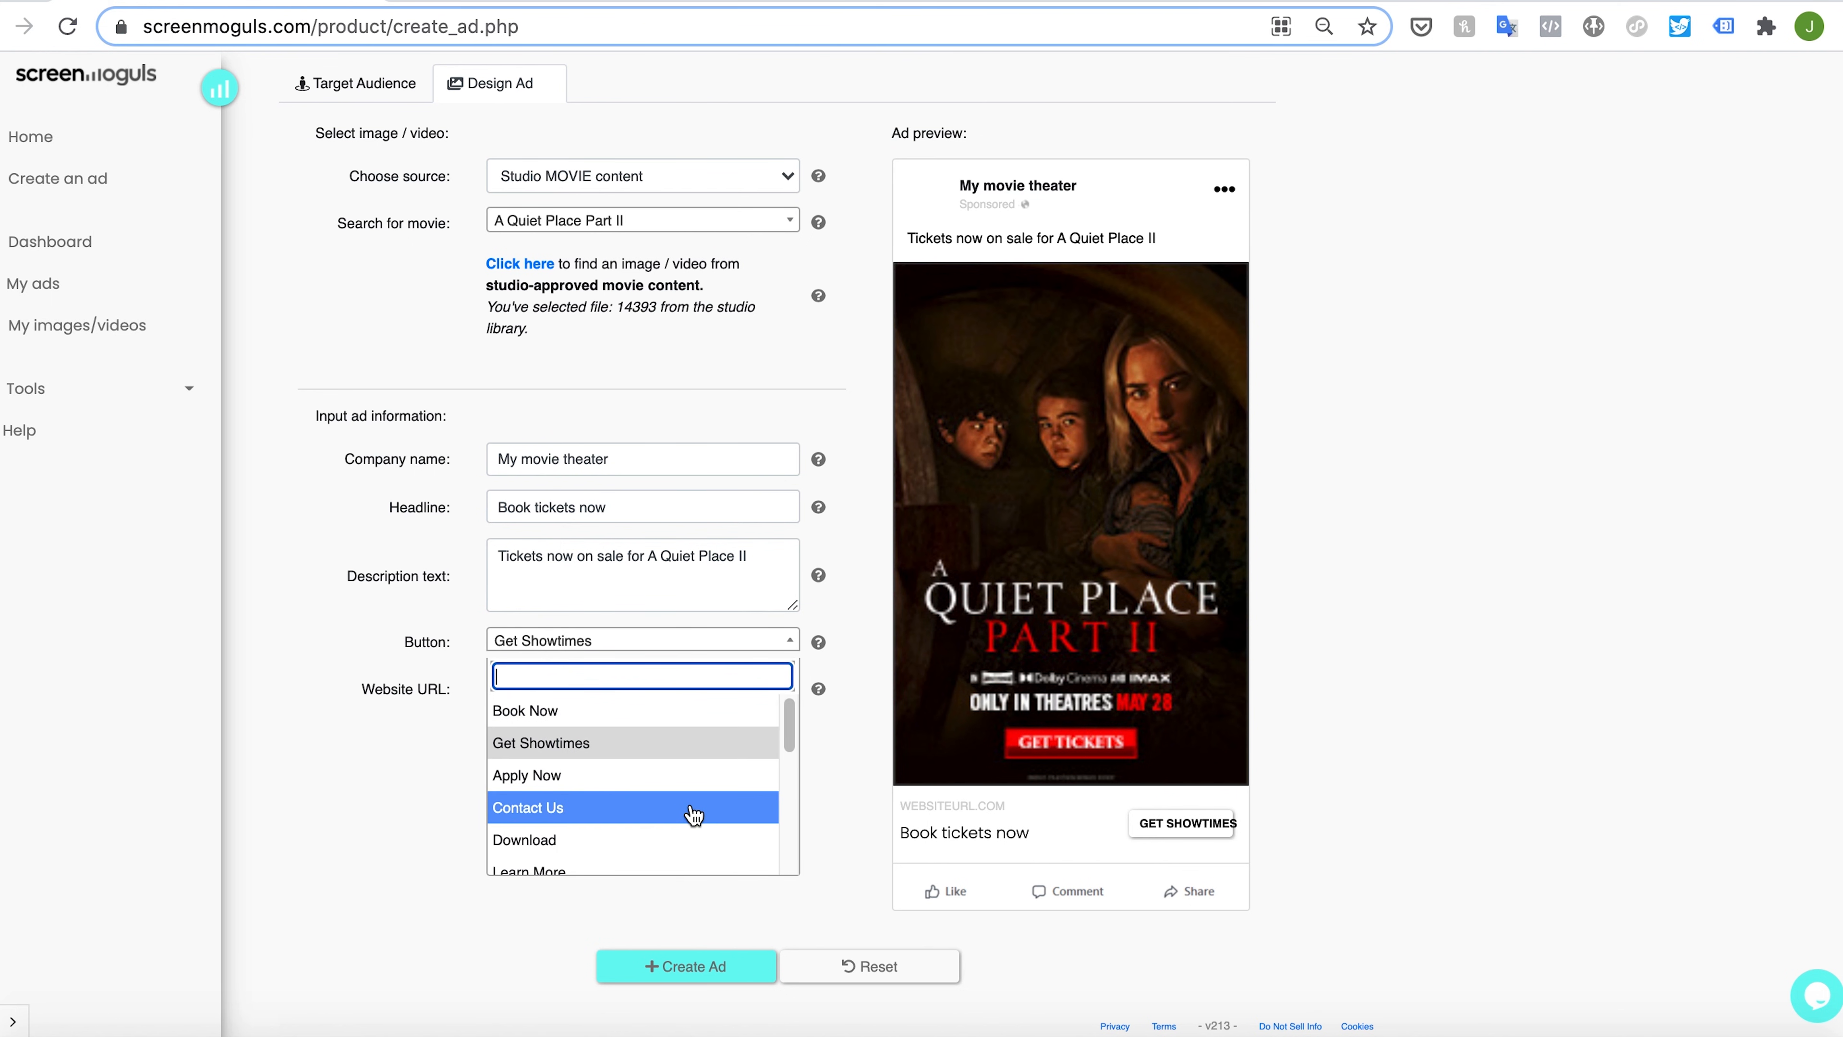
drag(788, 731, 784, 690)
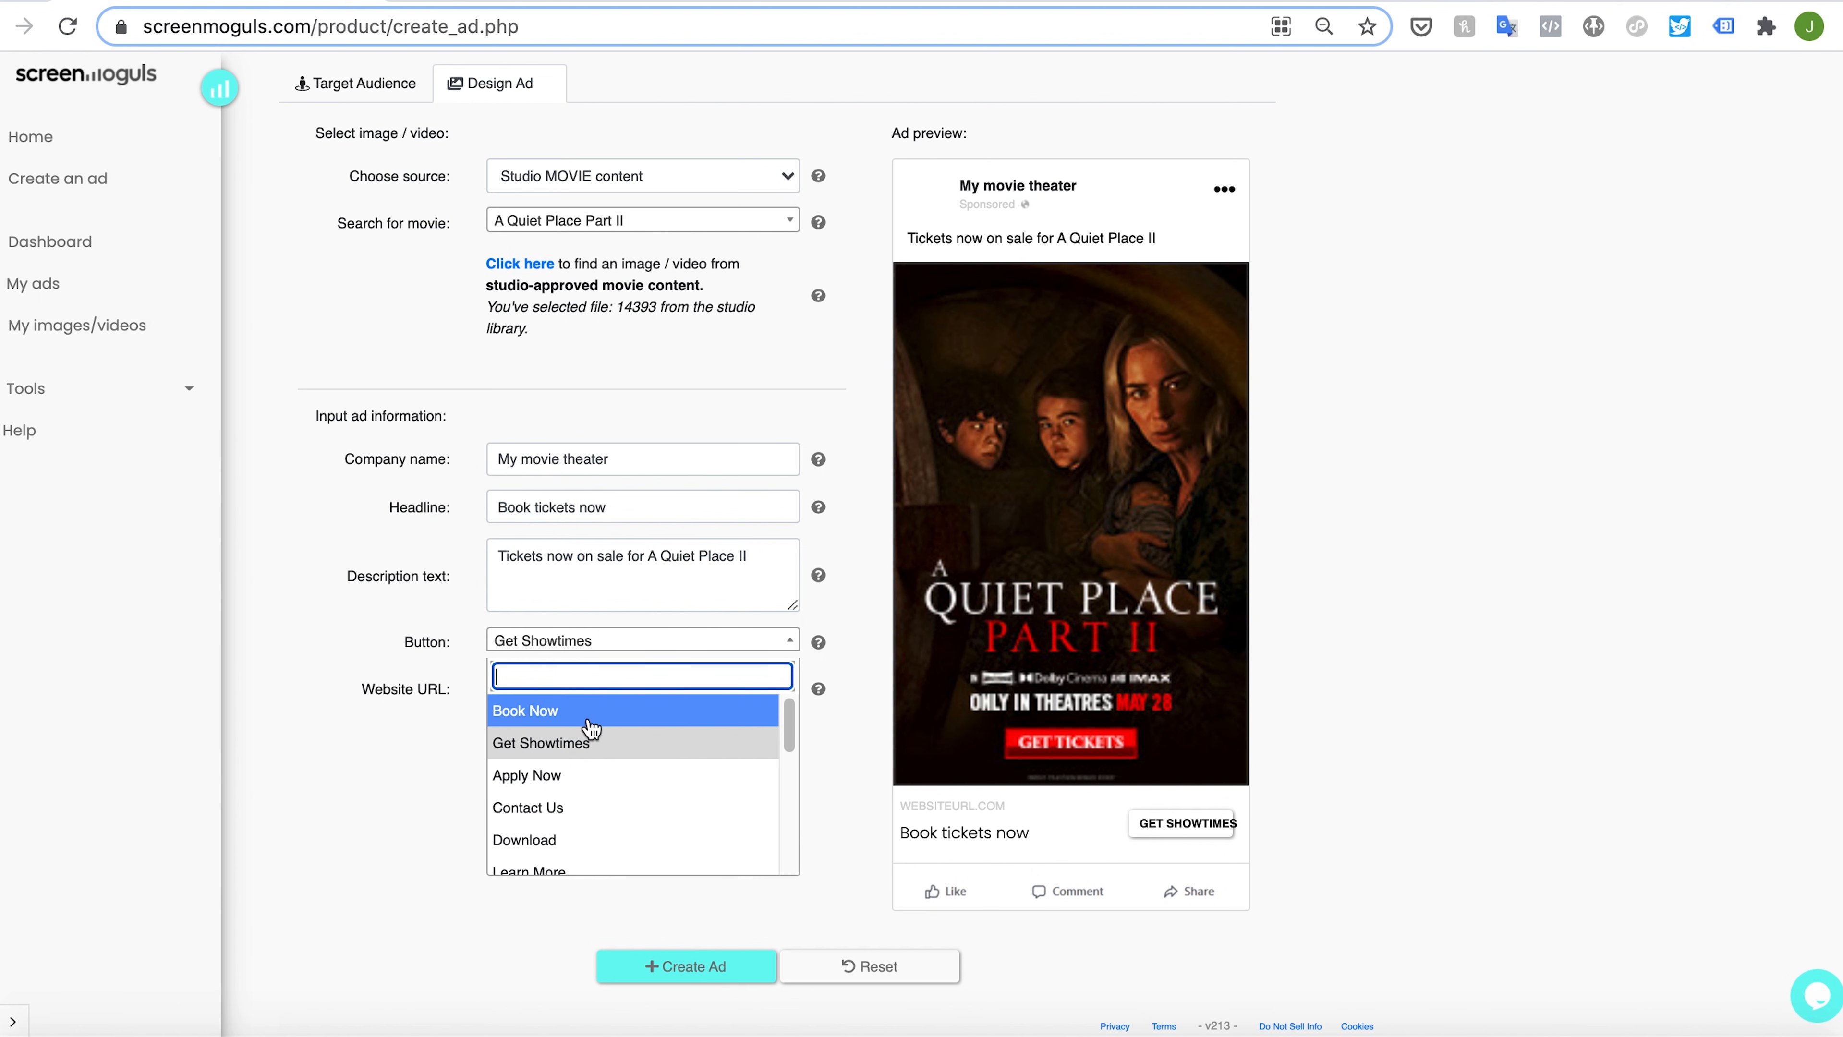
click(378, 752)
click(527, 688)
text(www.//www.screenmoguls.com)
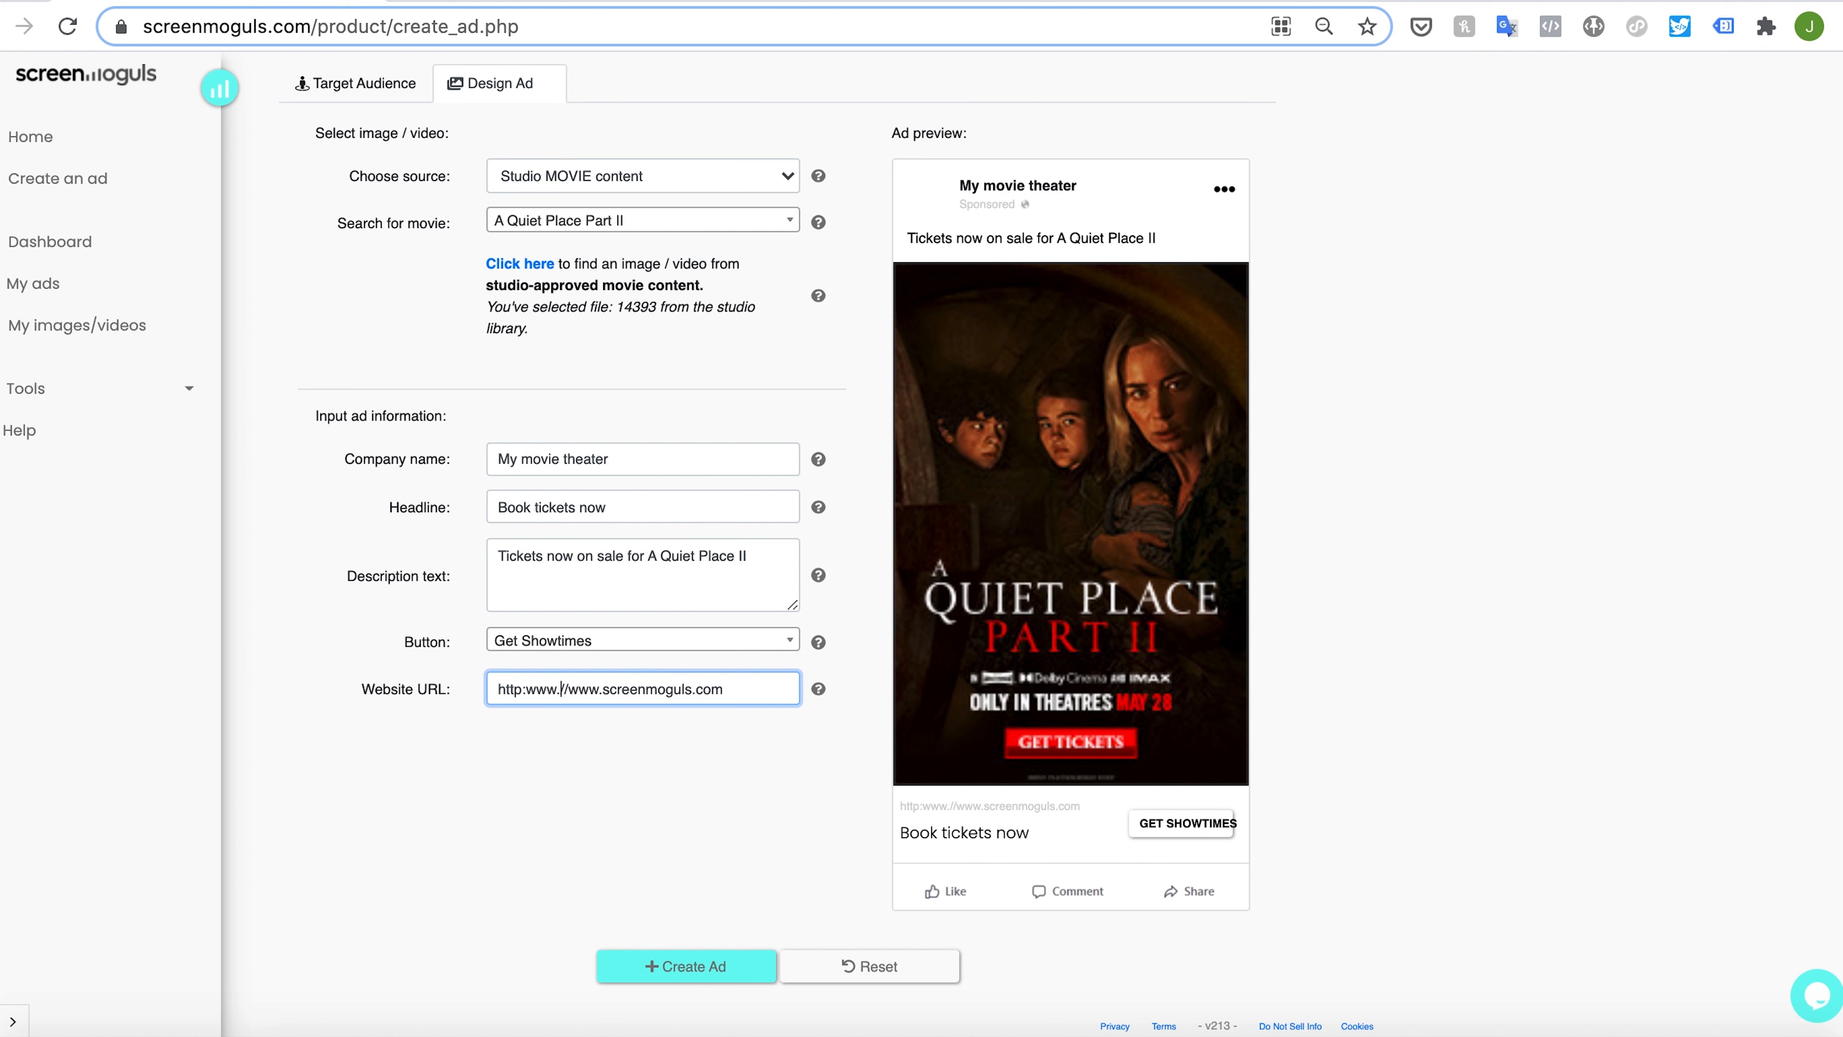
drag(563, 689, 526, 691)
key(BackSpace)
click(600, 755)
click(730, 694)
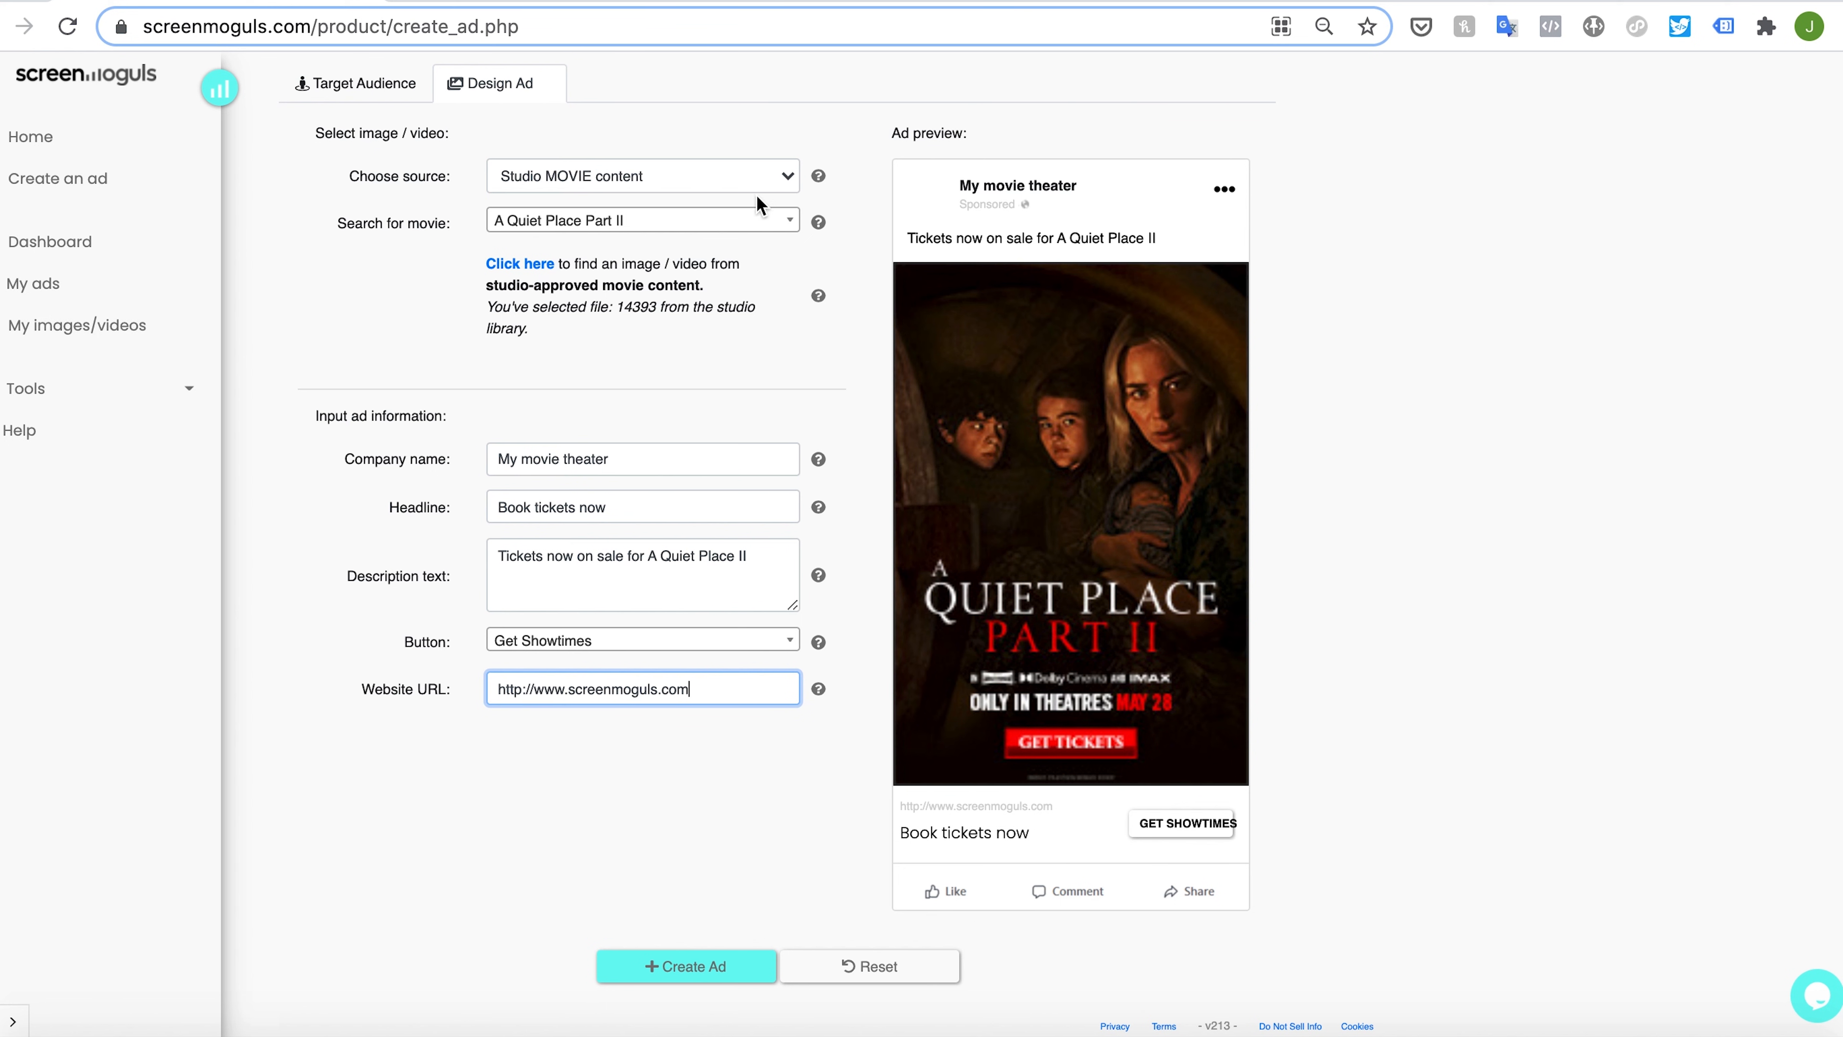
Submit the finished ad with payment by the saved card, and go to the My Ads page.
click(699, 967)
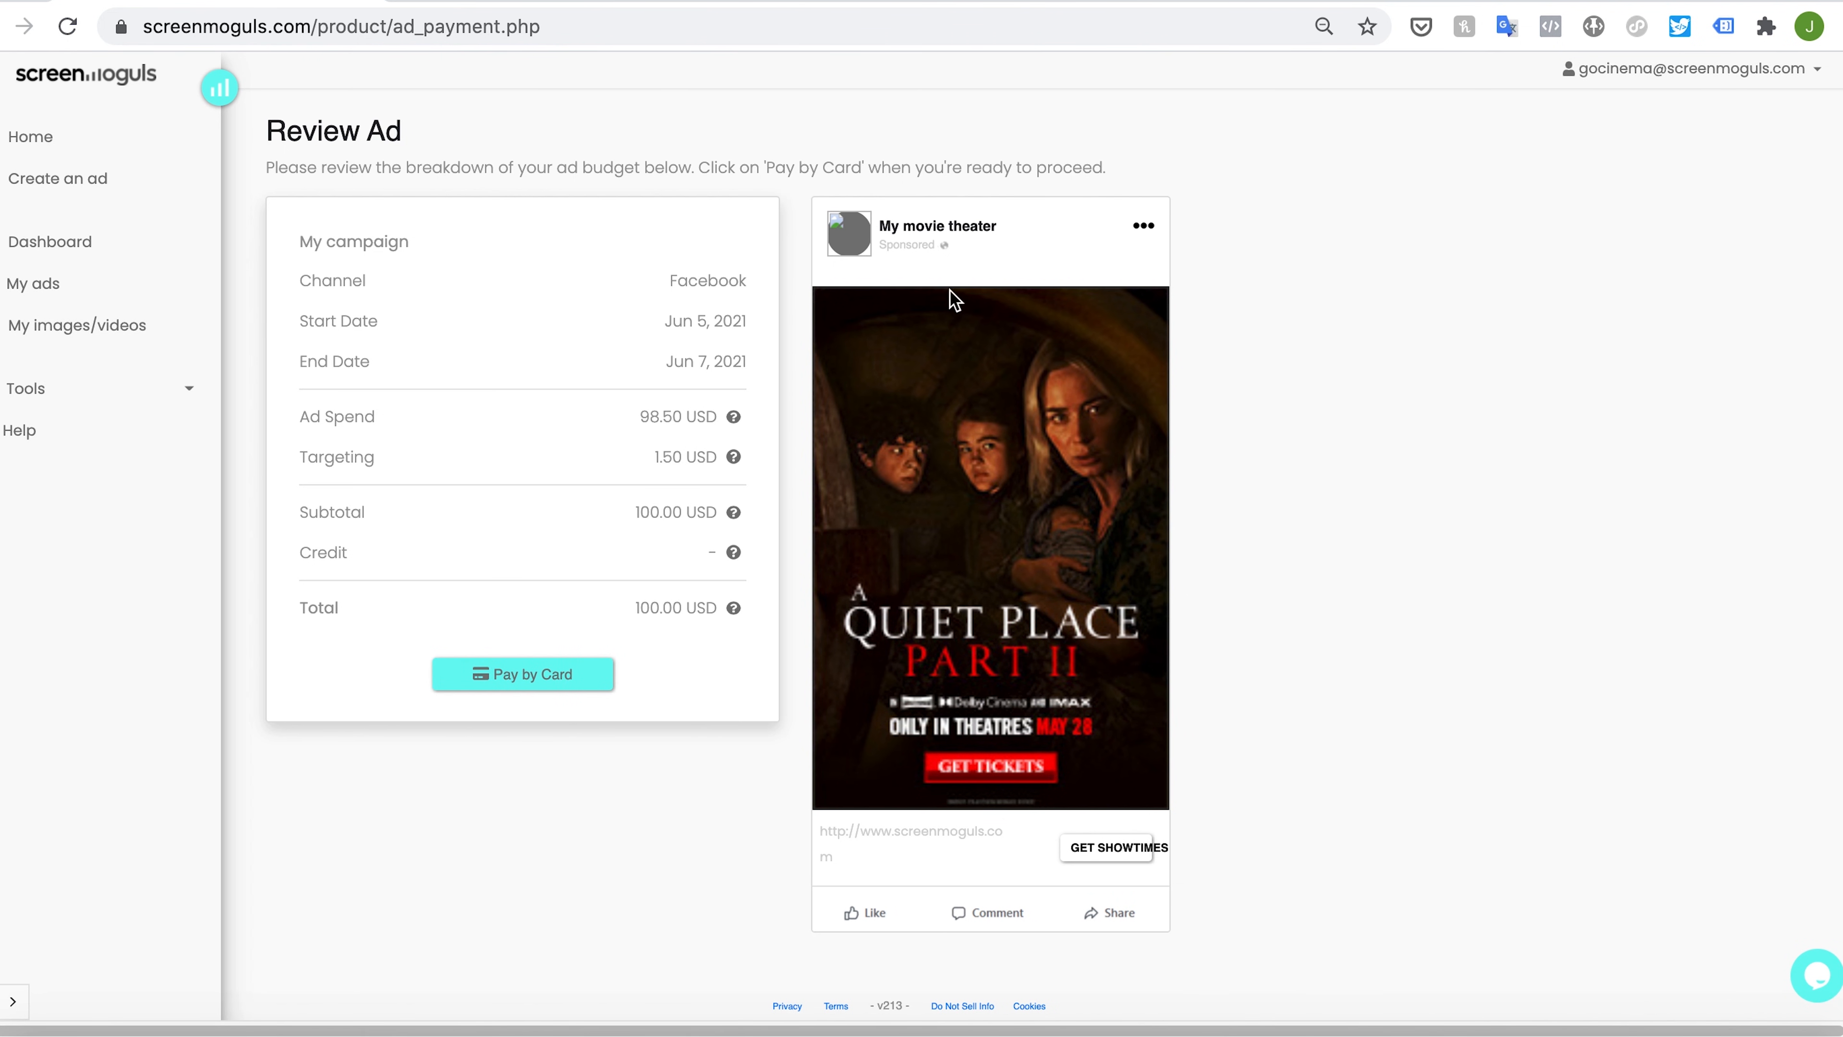
click(558, 685)
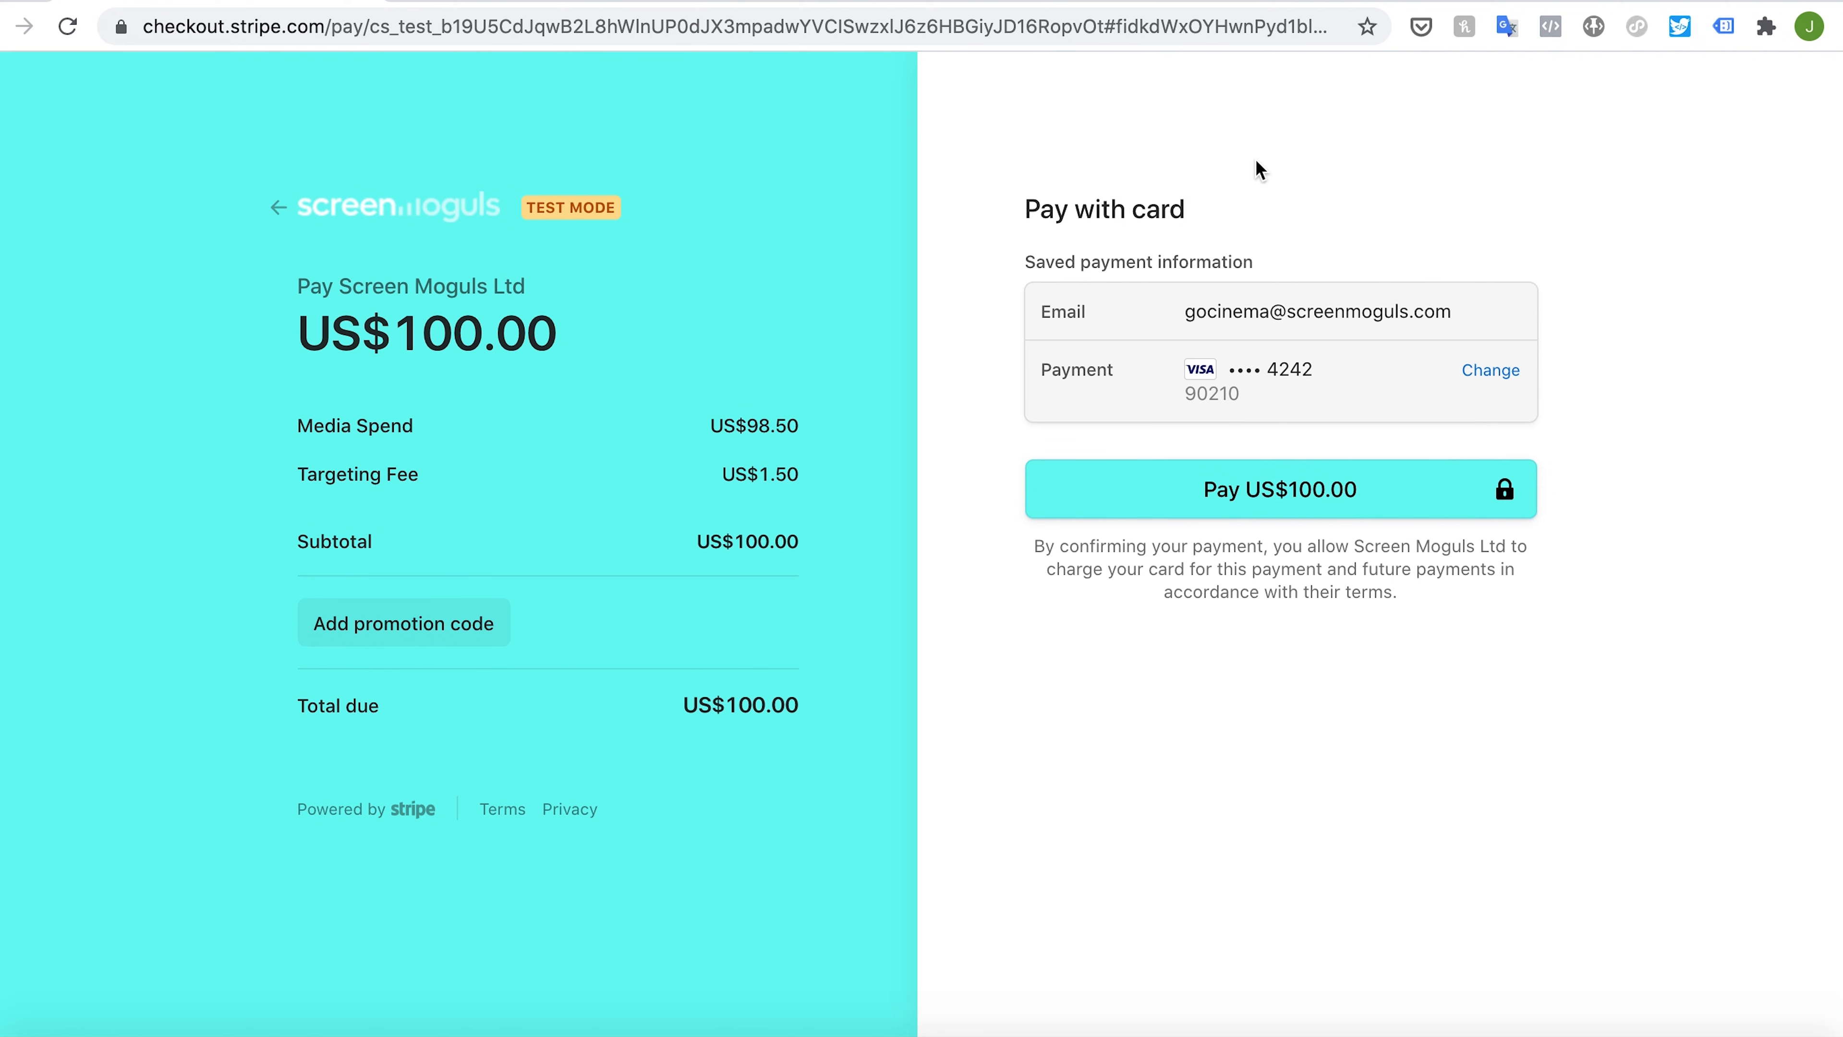
click(1234, 493)
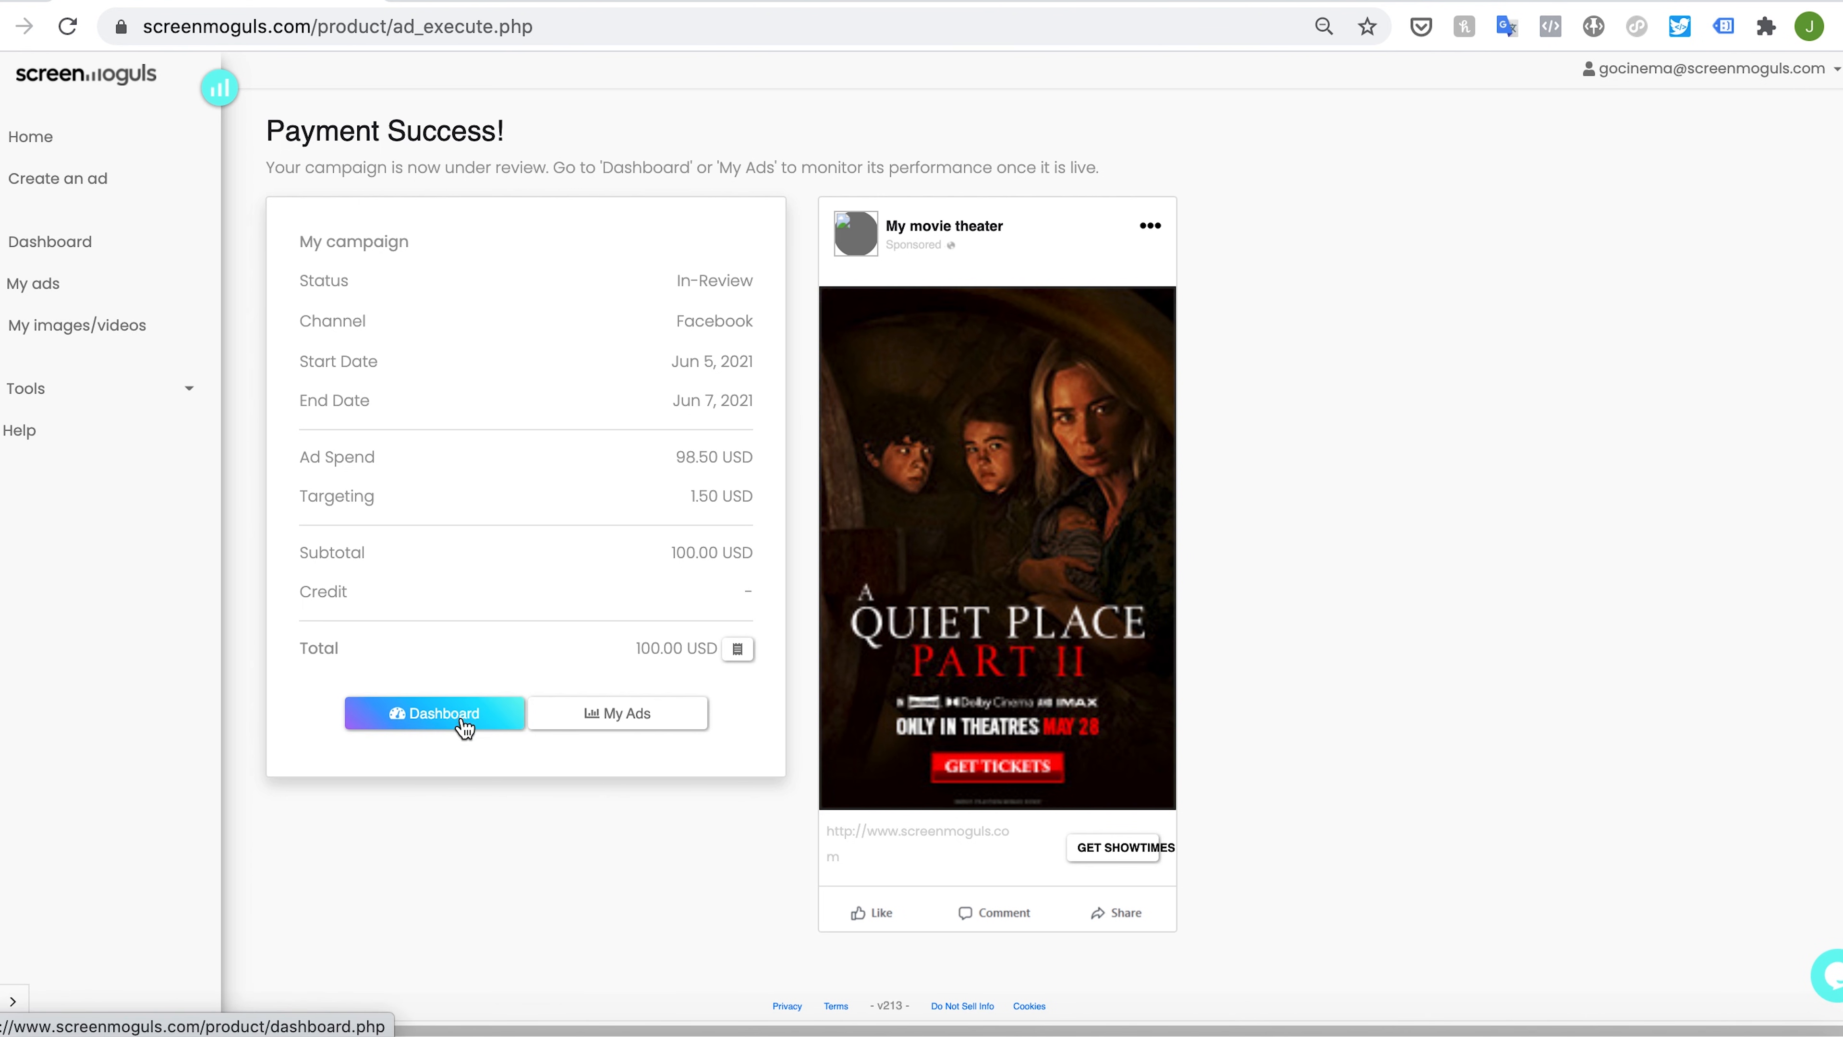
click(644, 718)
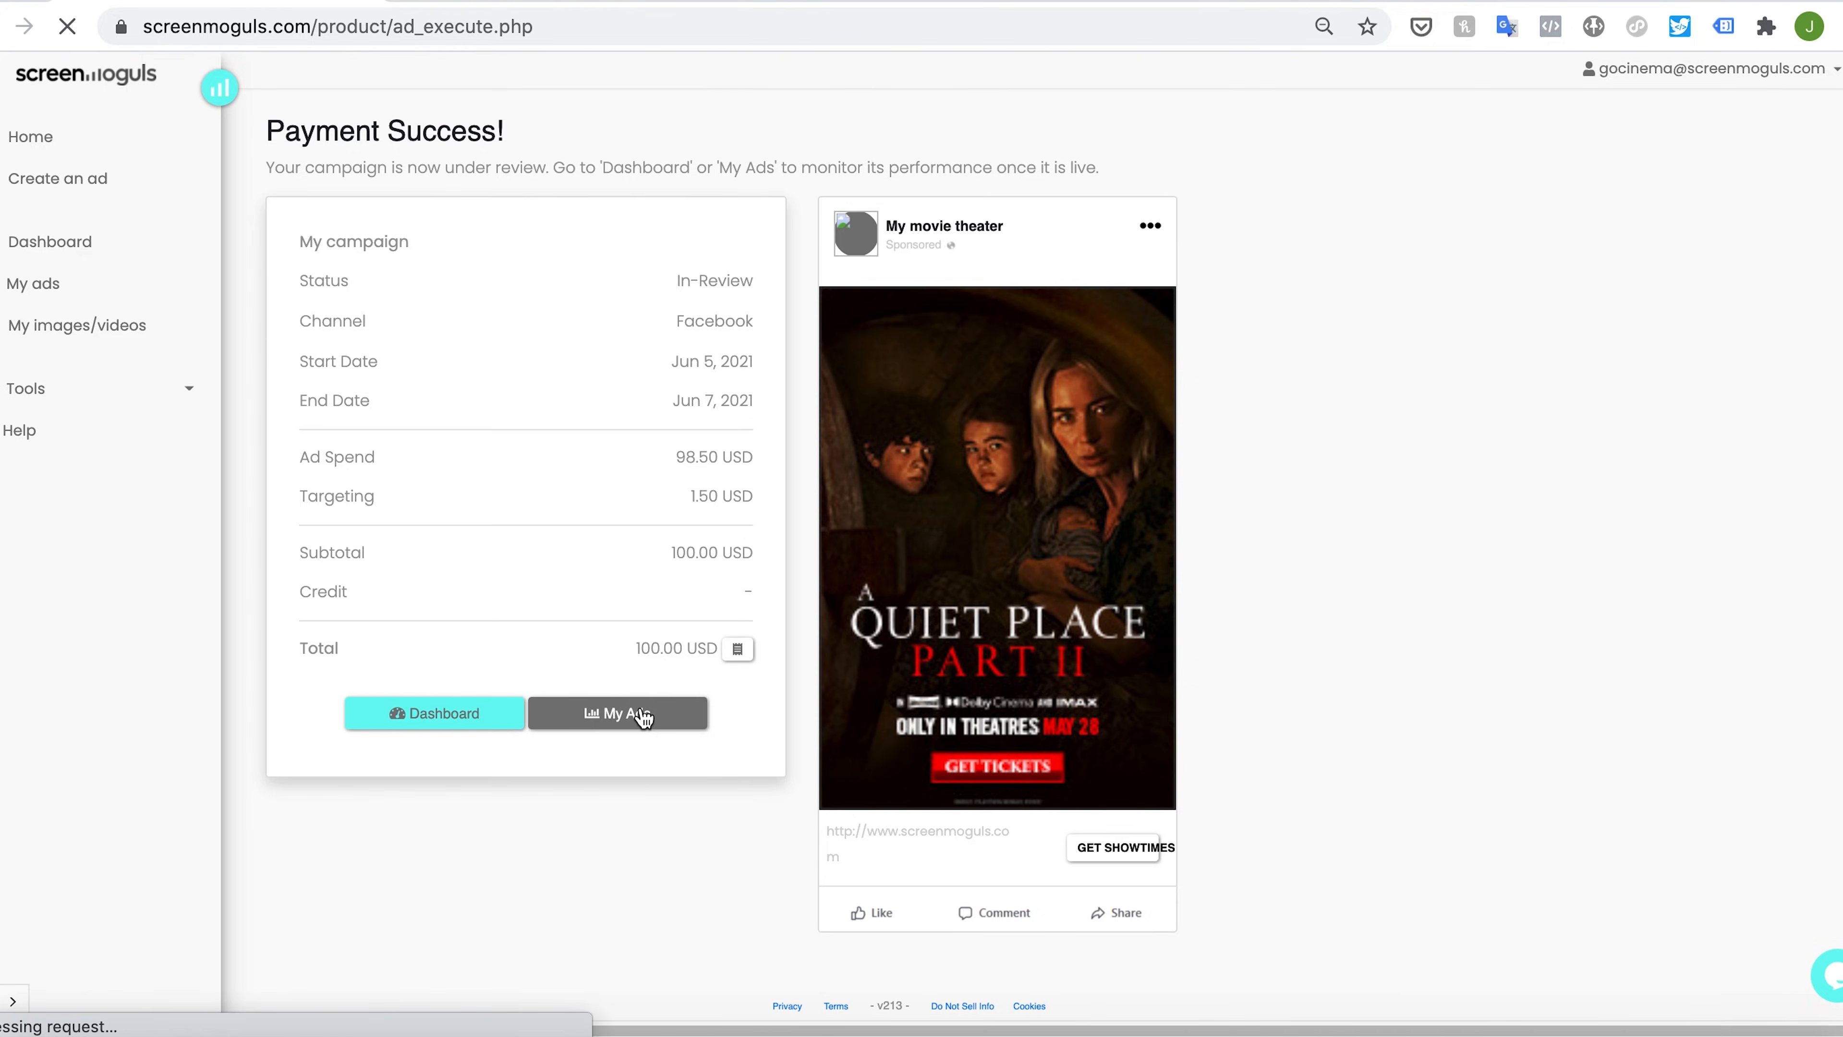